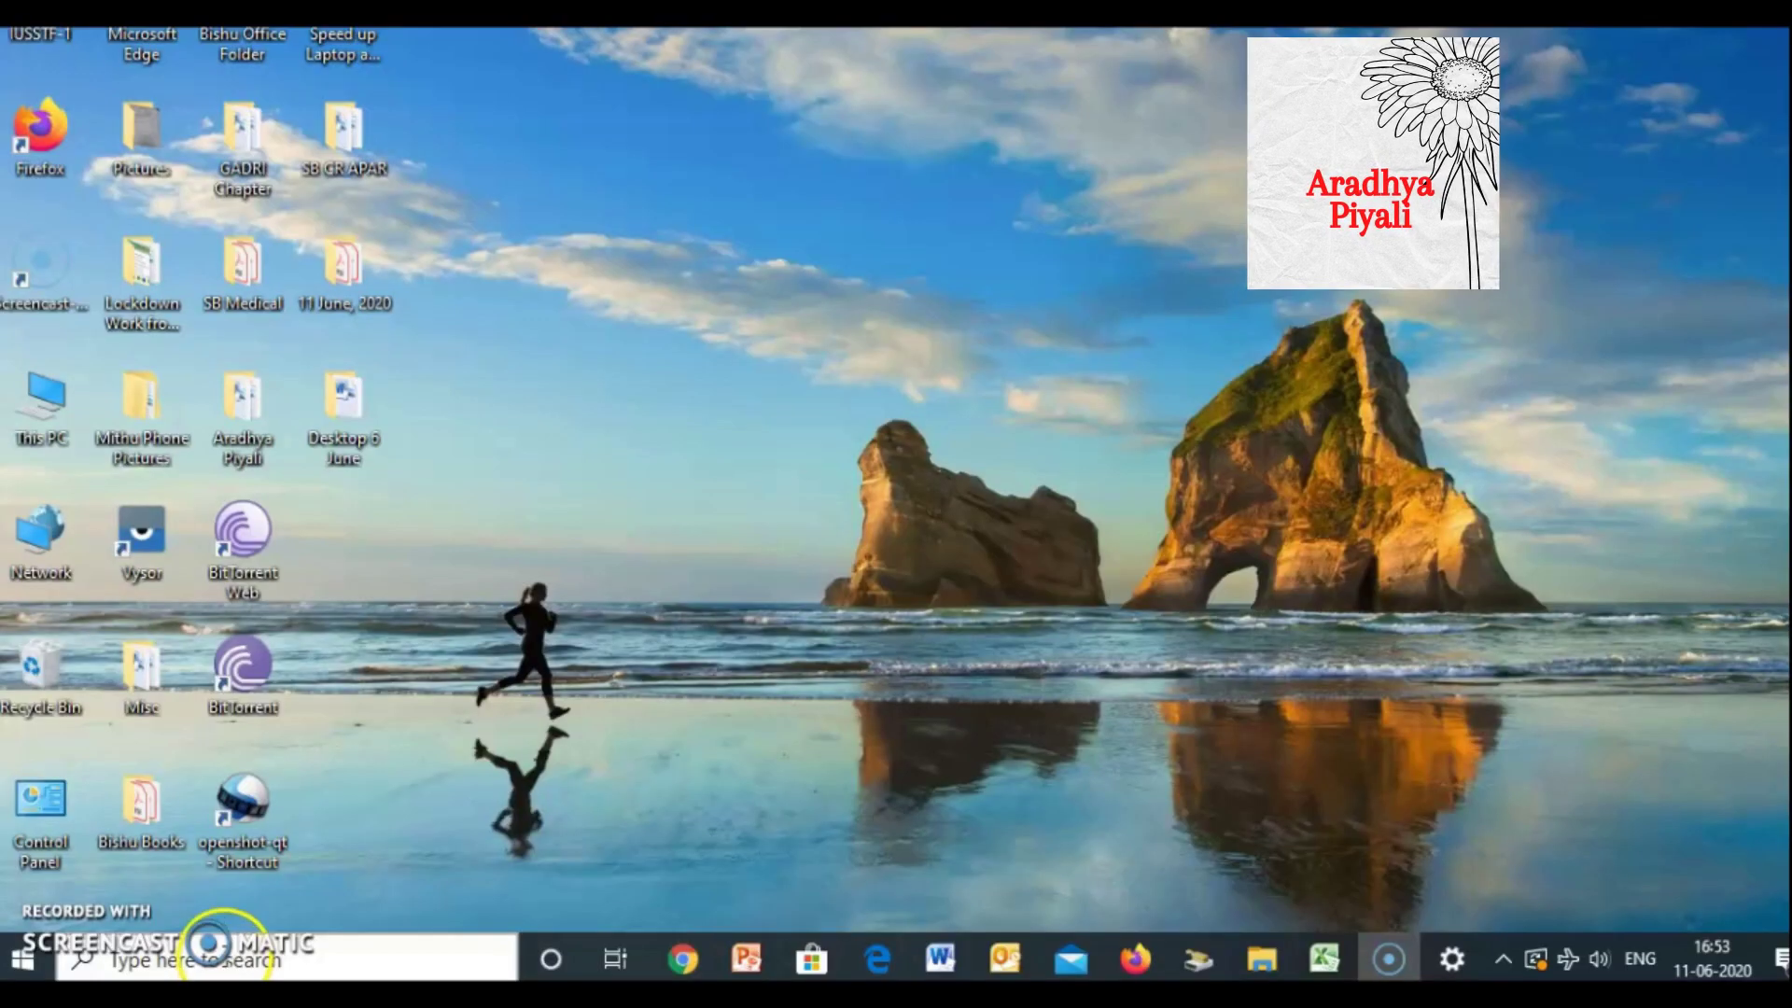
Step: Find and open Control Panel, and go to Power Options under Hardware and Sound
{"action": "left_click", "coordinate": [229, 959]}
{"action": "type", "text": "Con"}
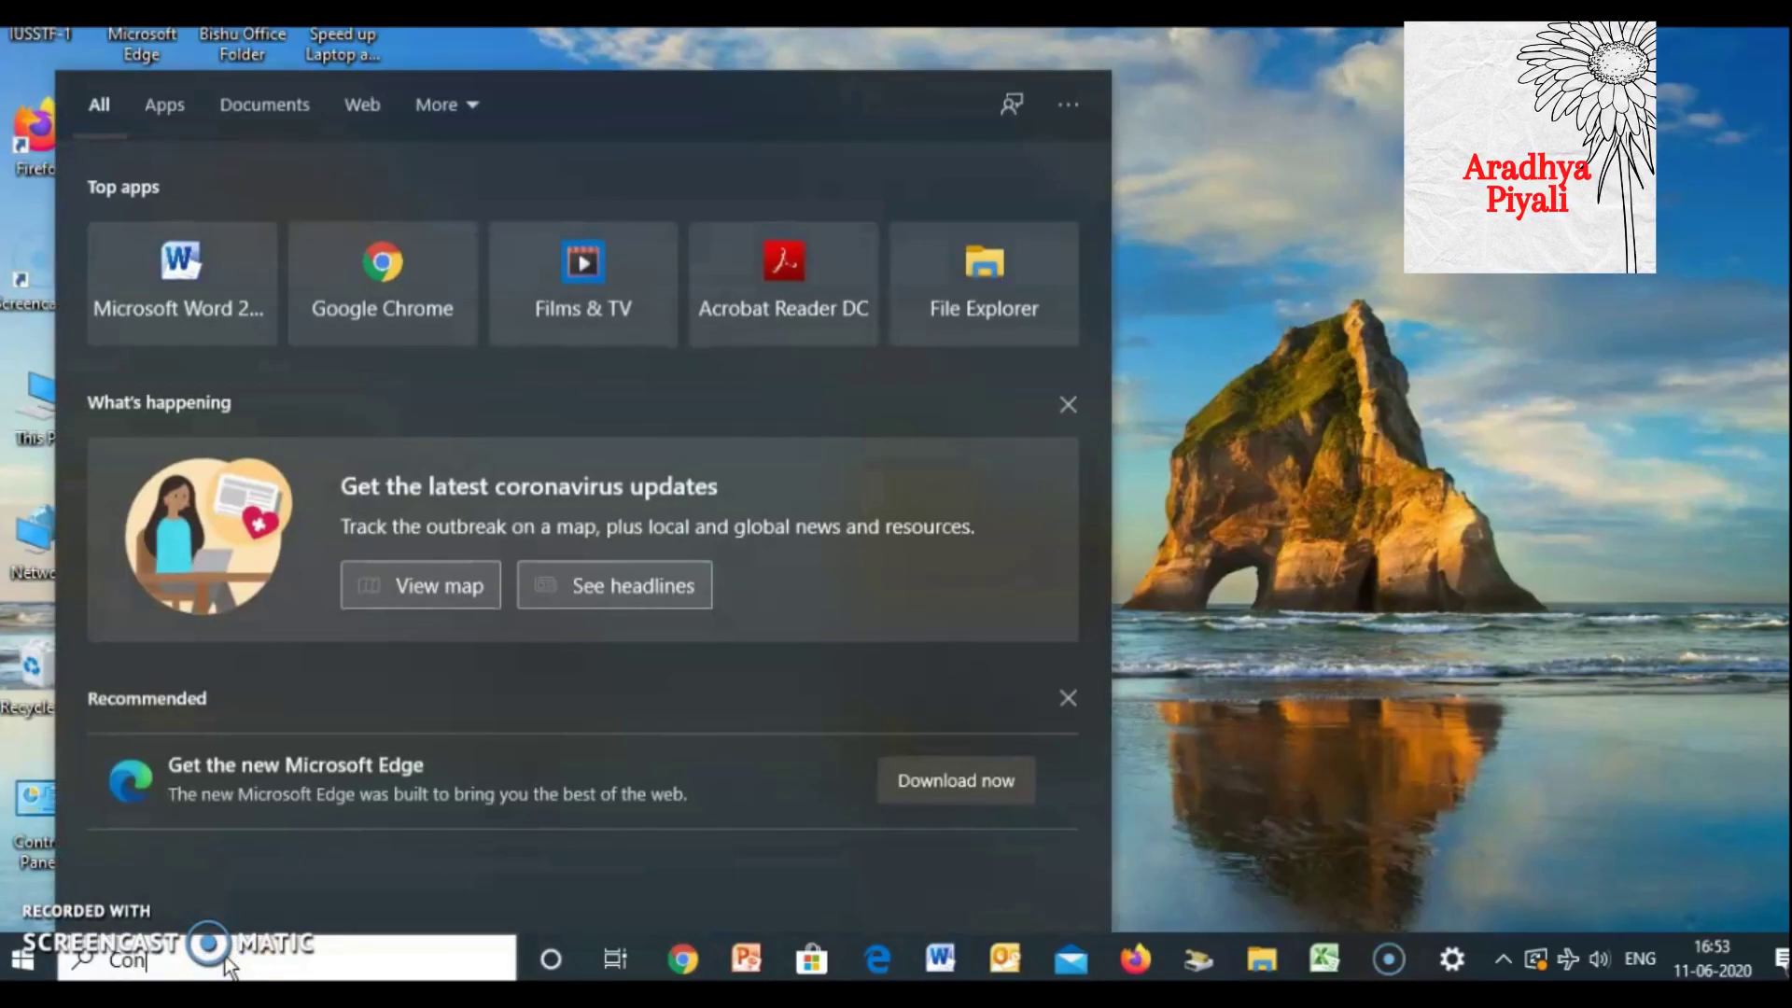
{"action": "type", "text": "trol"}
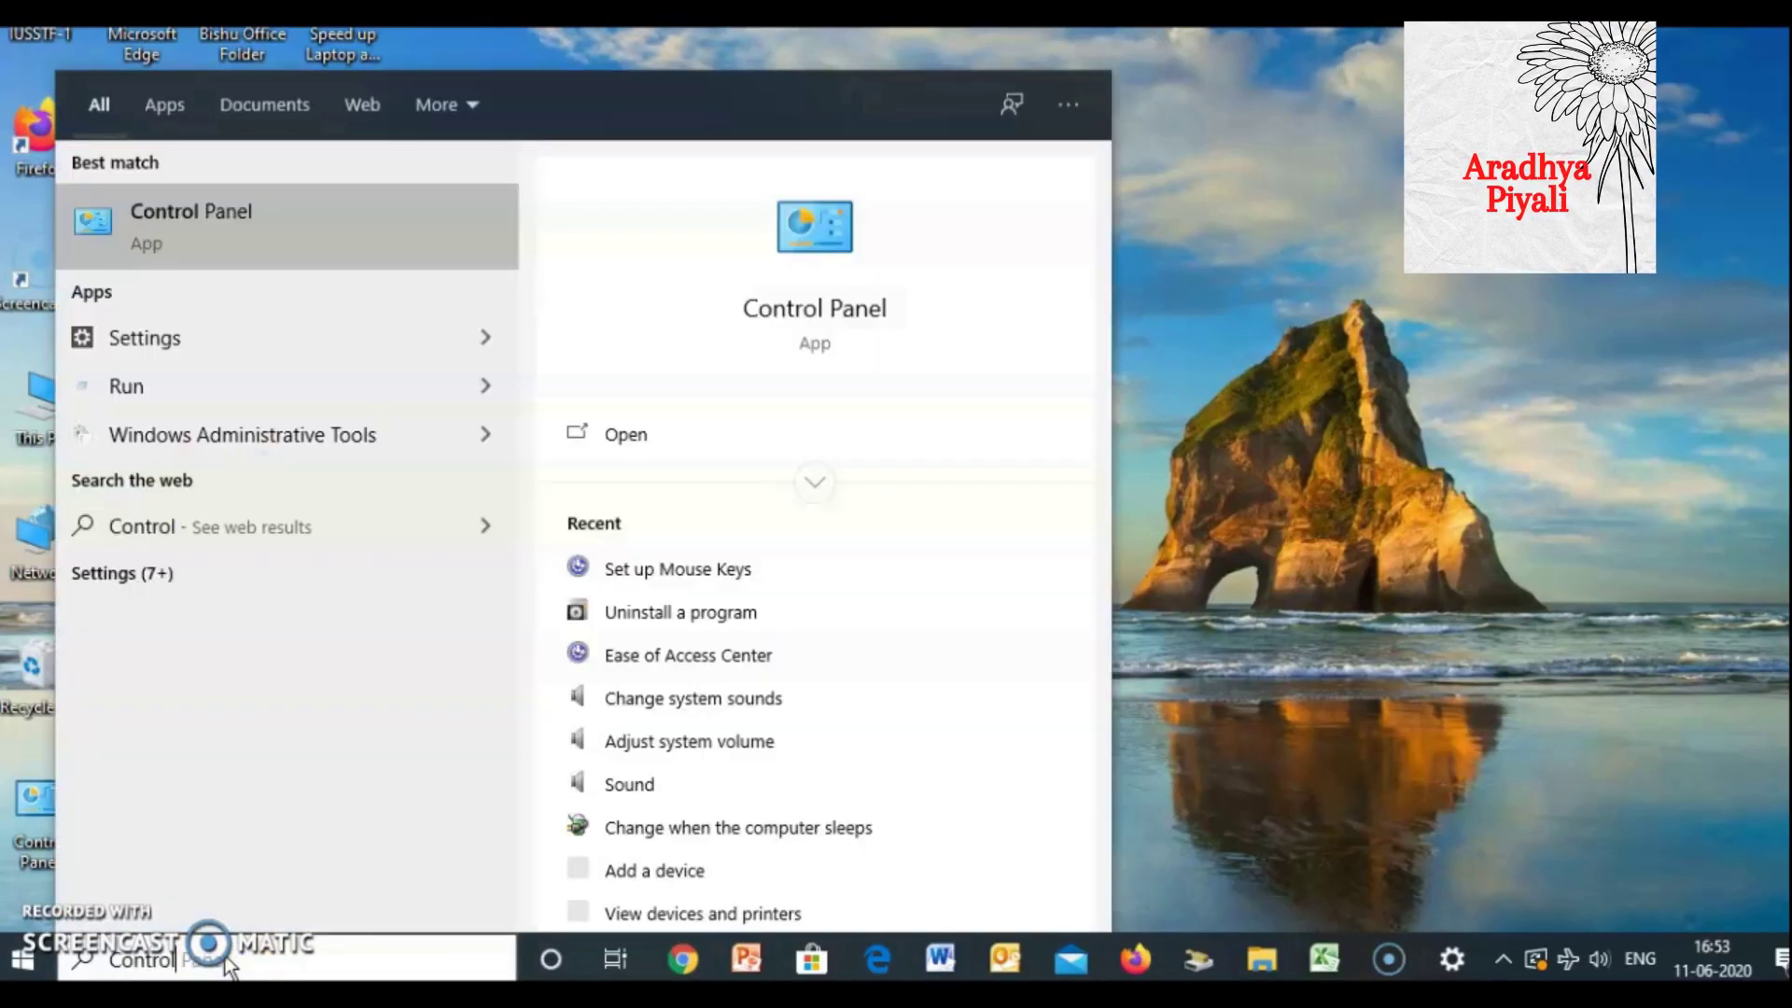
{"action": "type", "text": " Pane"}
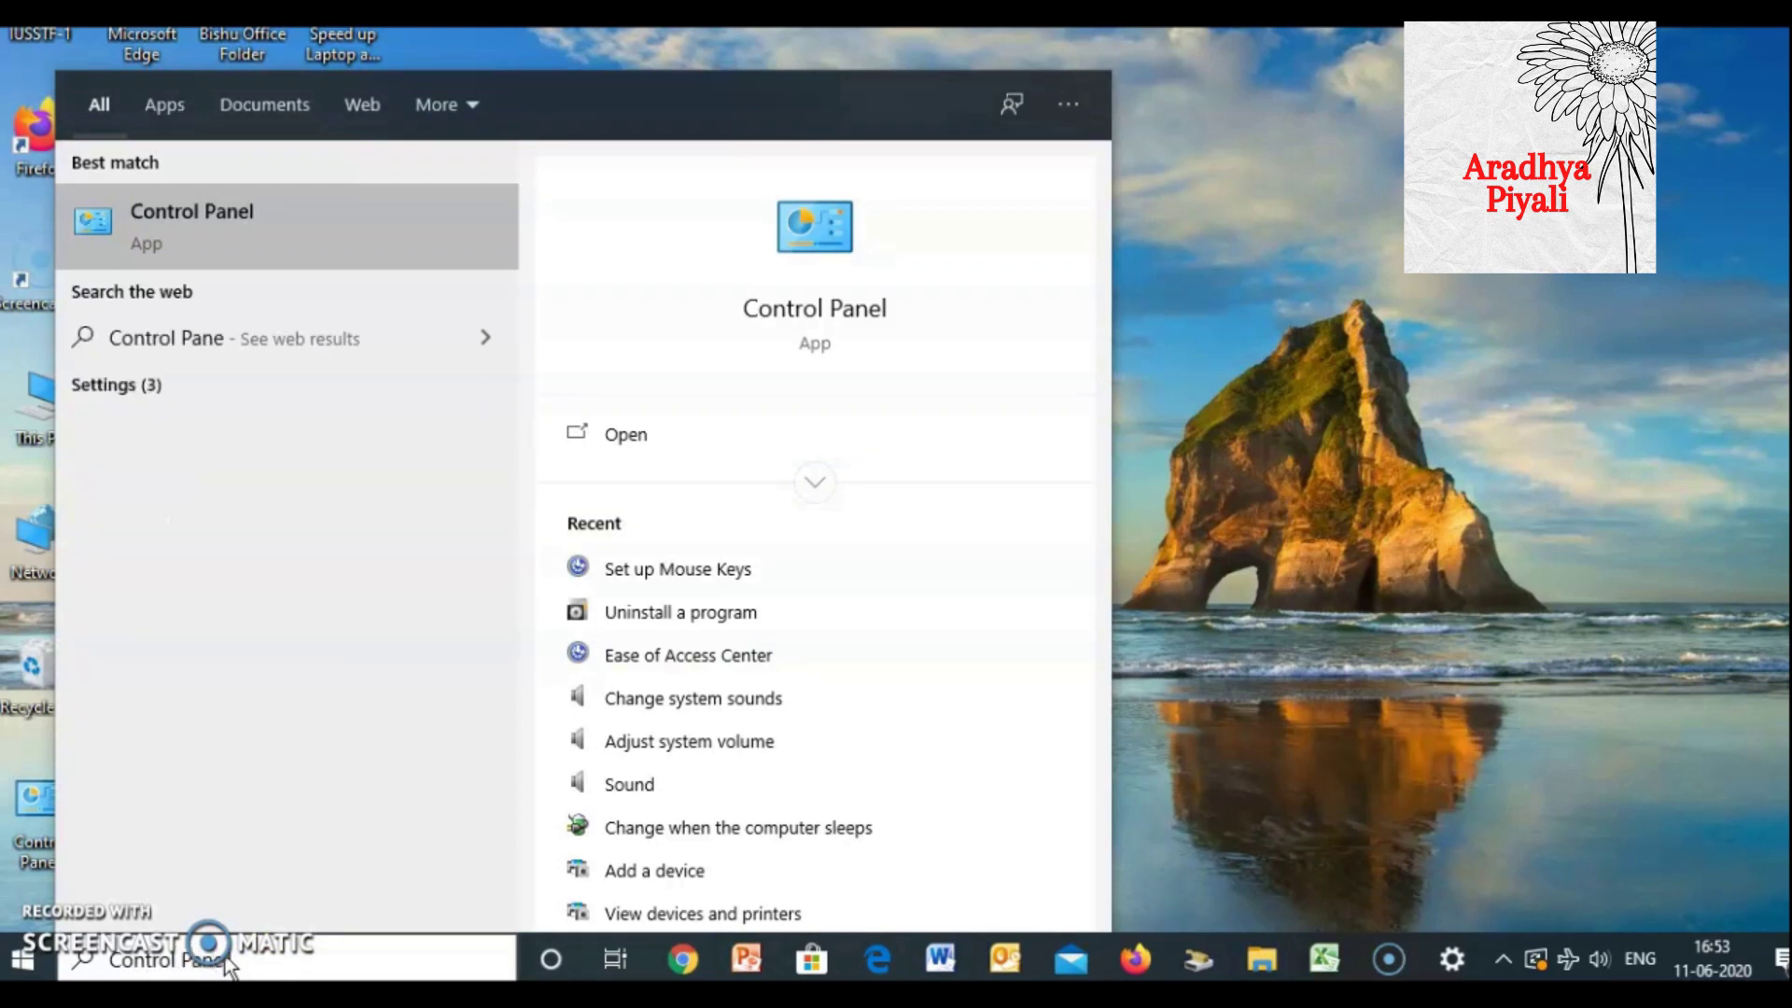
{"action": "type", "text": "l"}
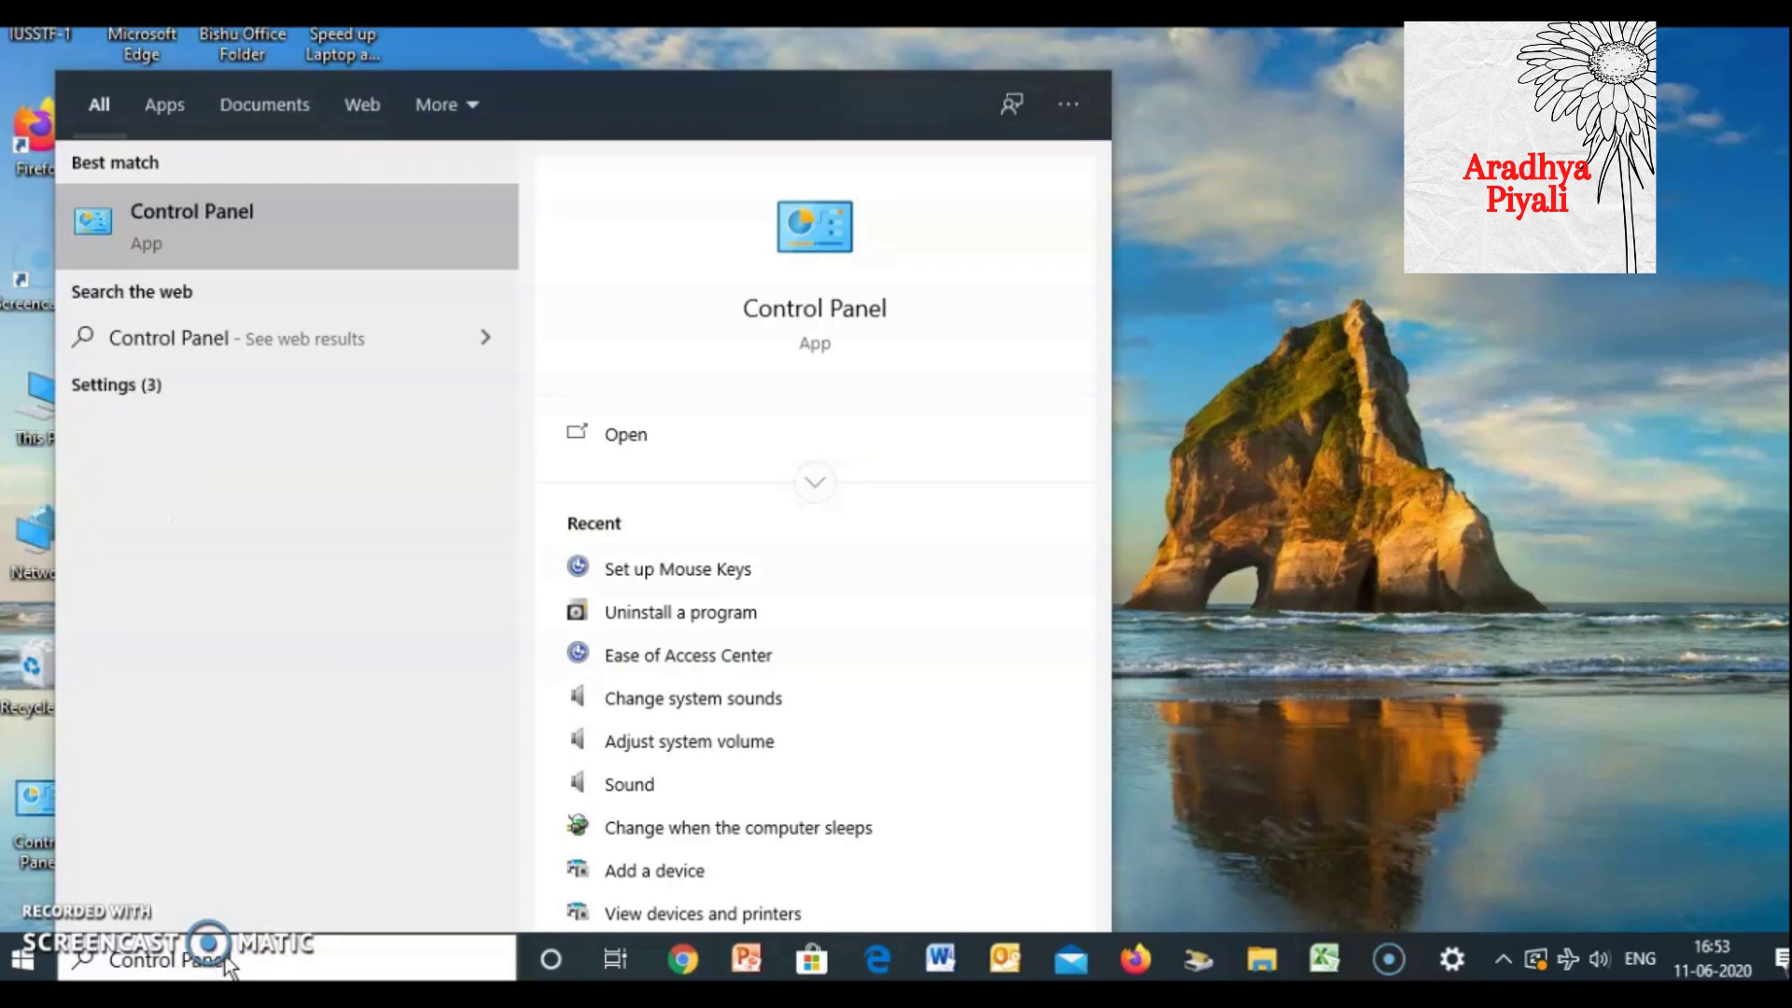
{"action": "left_click", "coordinate": [217, 206]}
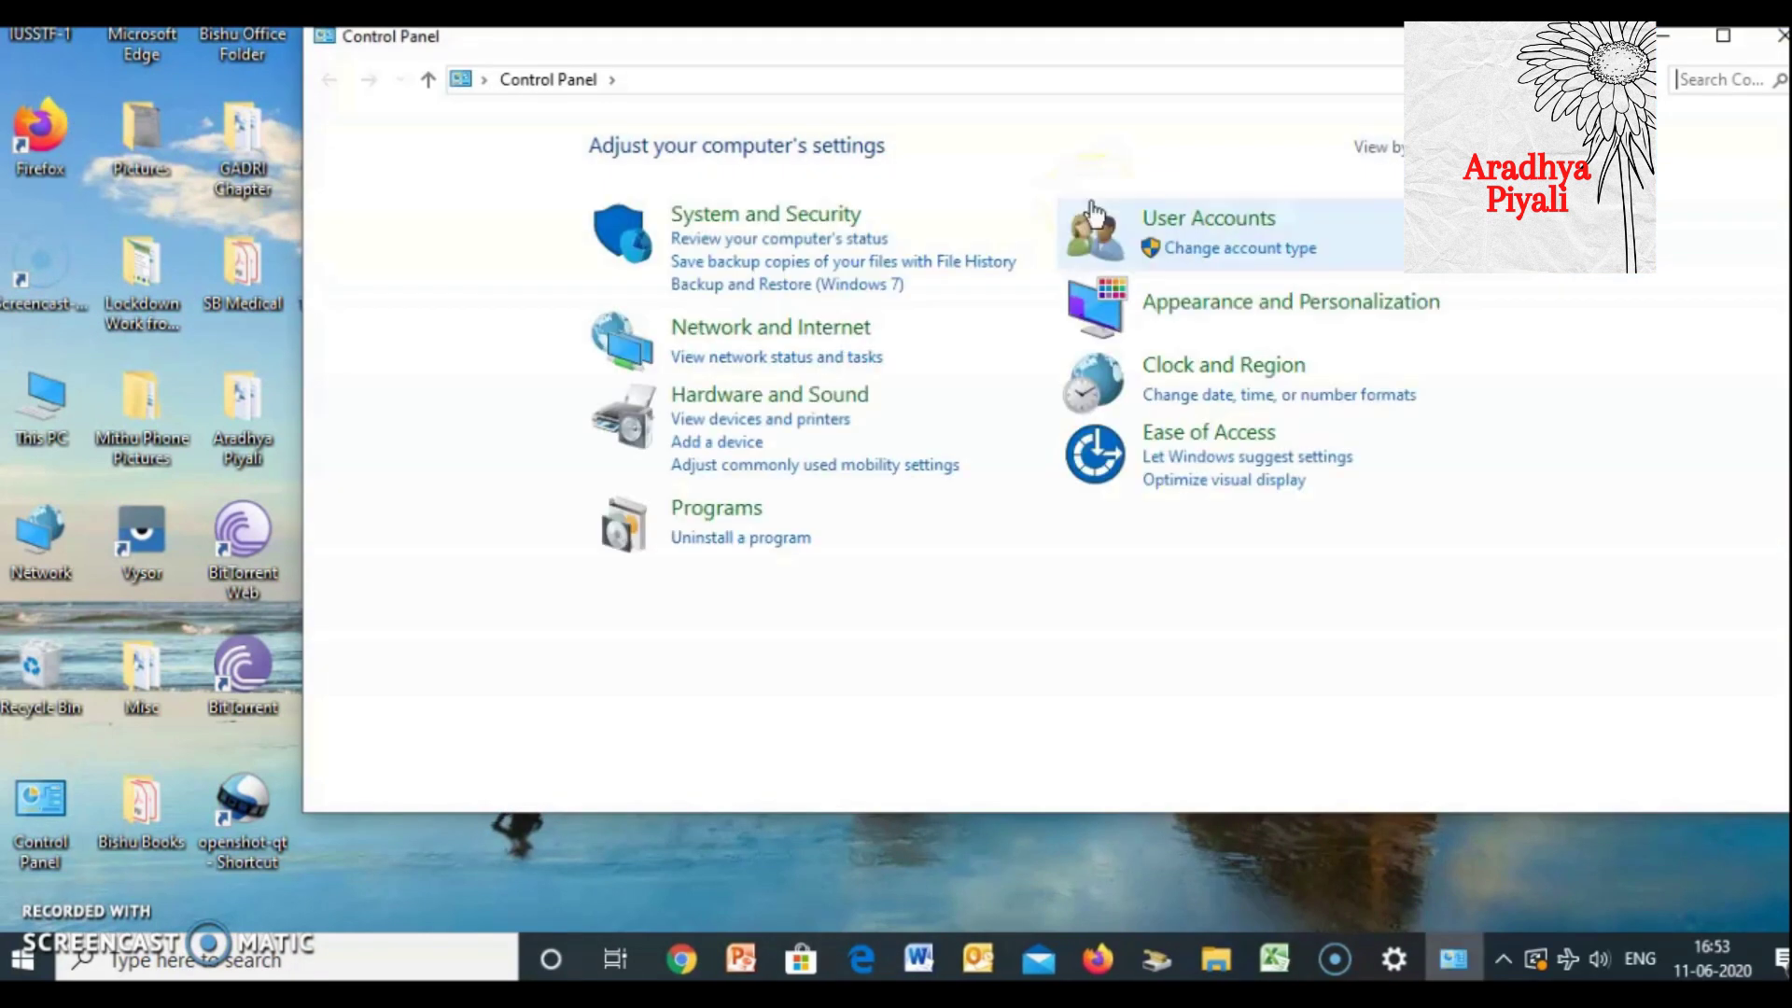
{"action": "left_click", "coordinate": [772, 392]}
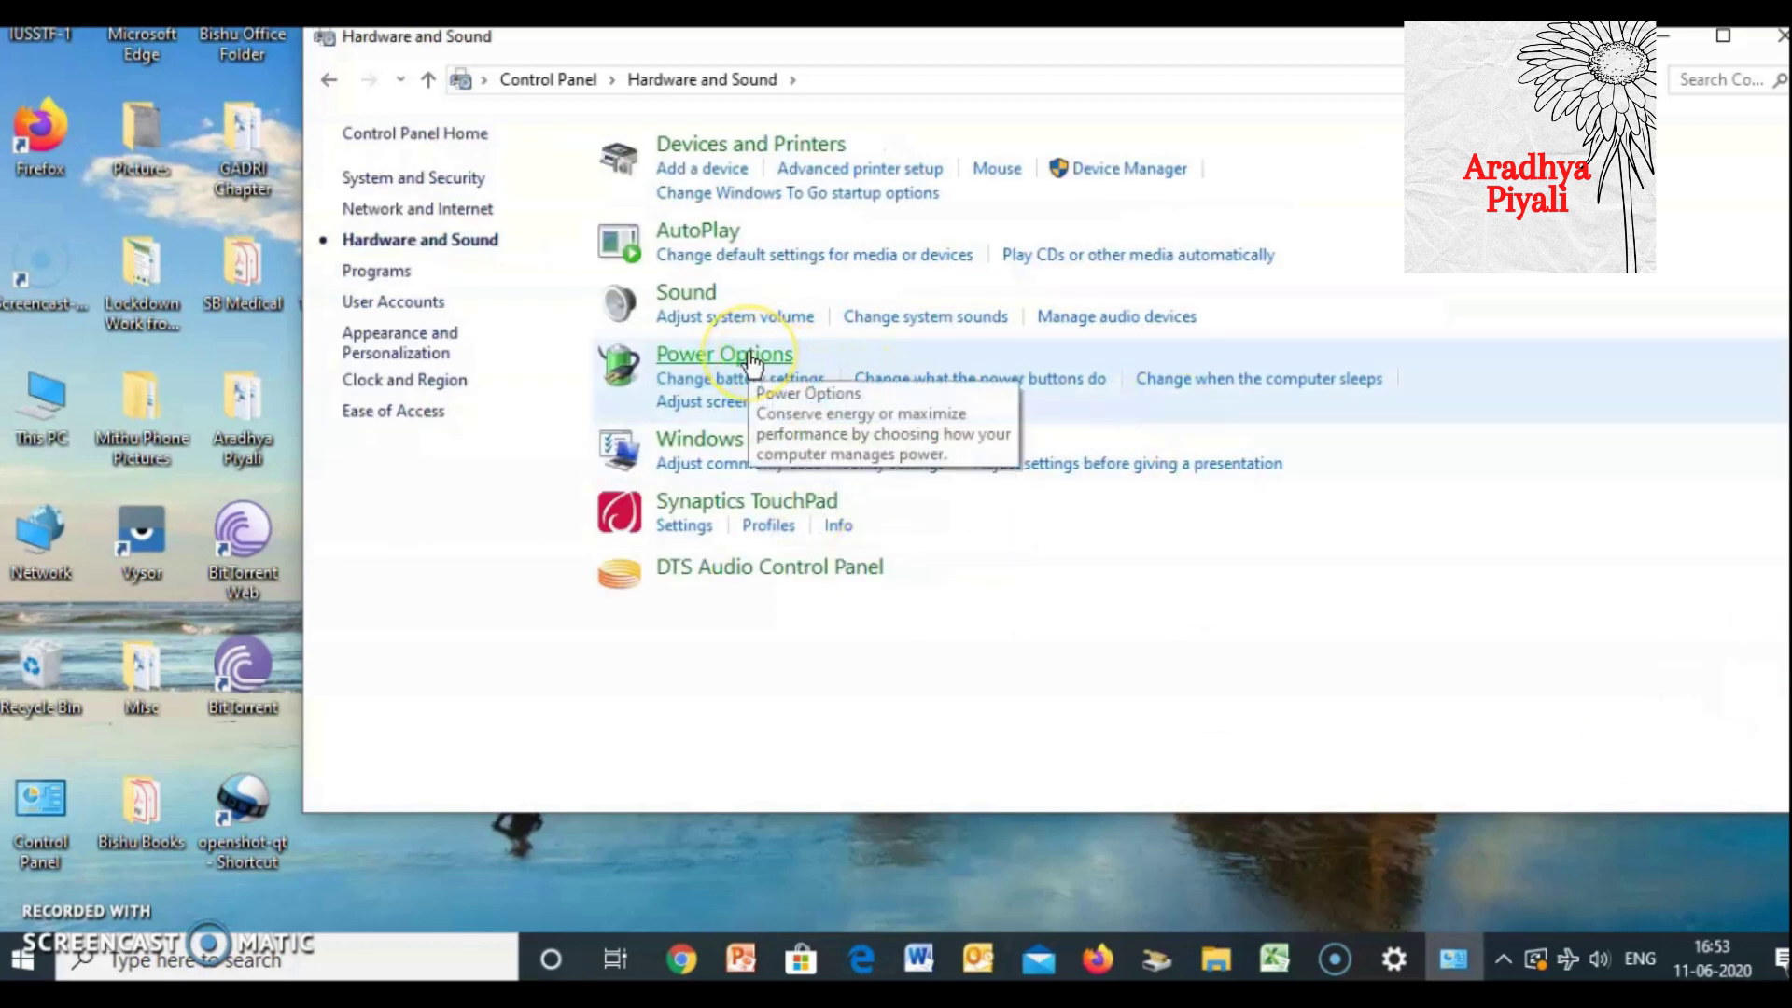
{"action": "left_click", "coordinate": [752, 359]}
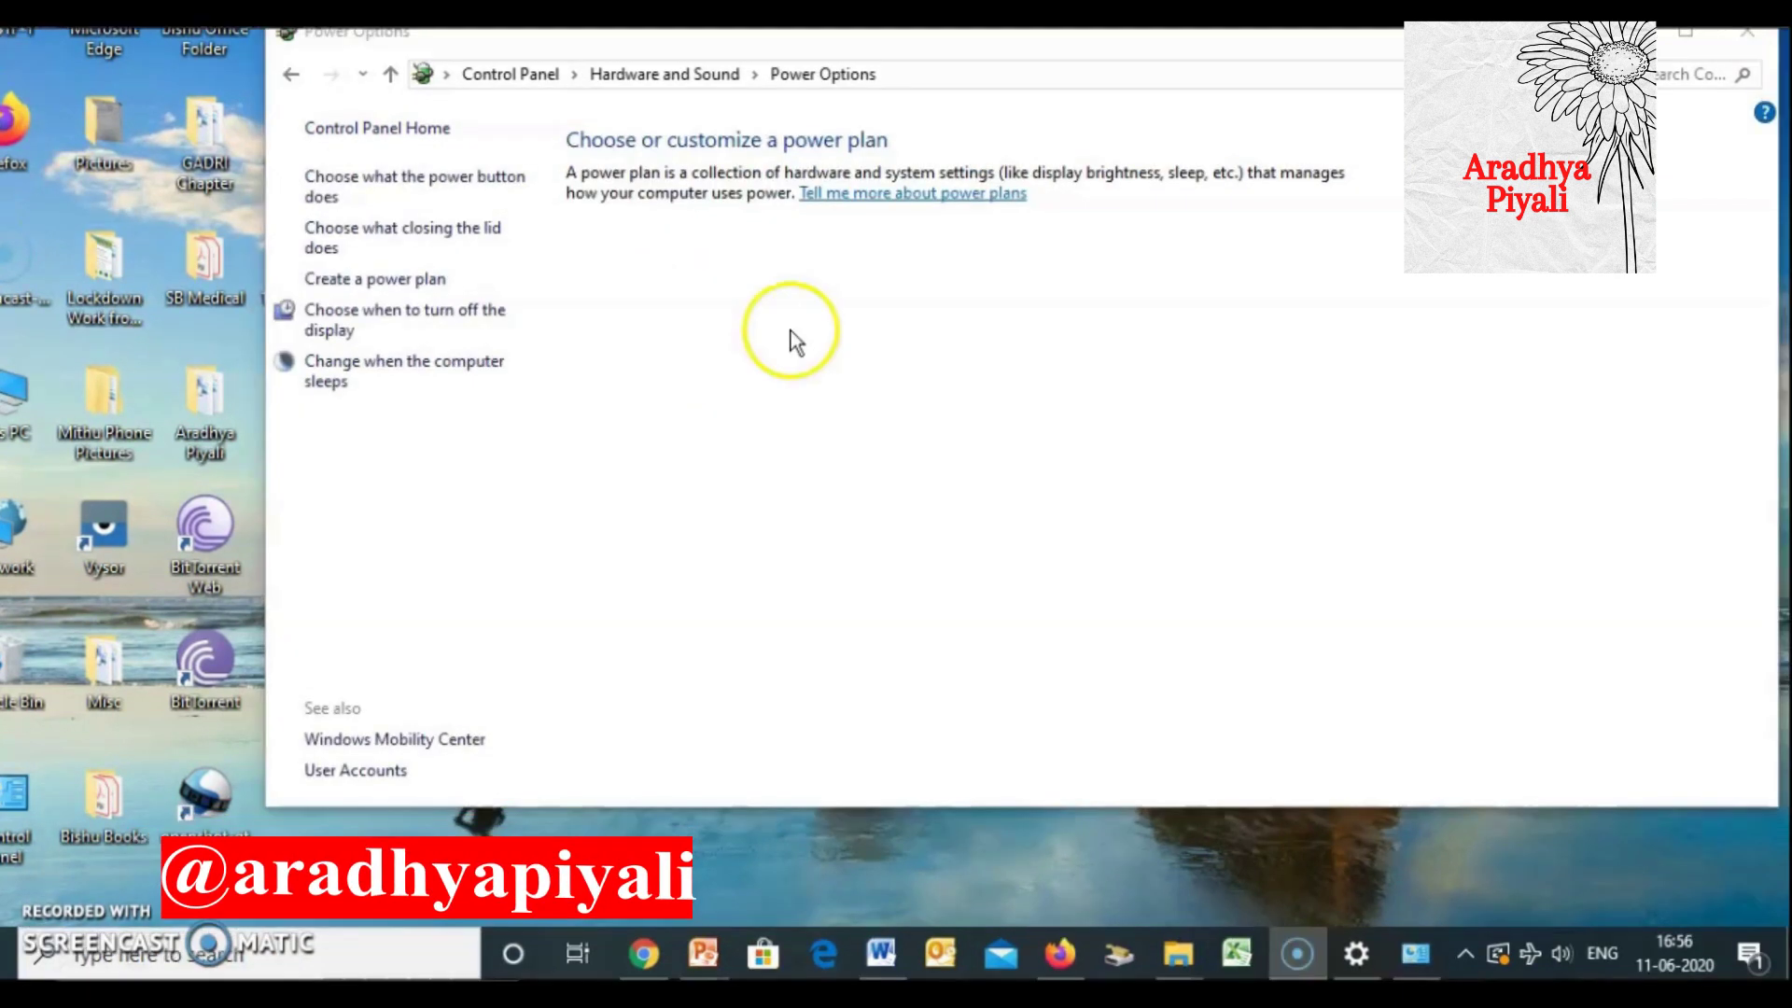
Step: Start a new power plan based on High performance, keeping the name My Custom Plan 1
{"action": "left_click", "coordinate": [402, 280]}
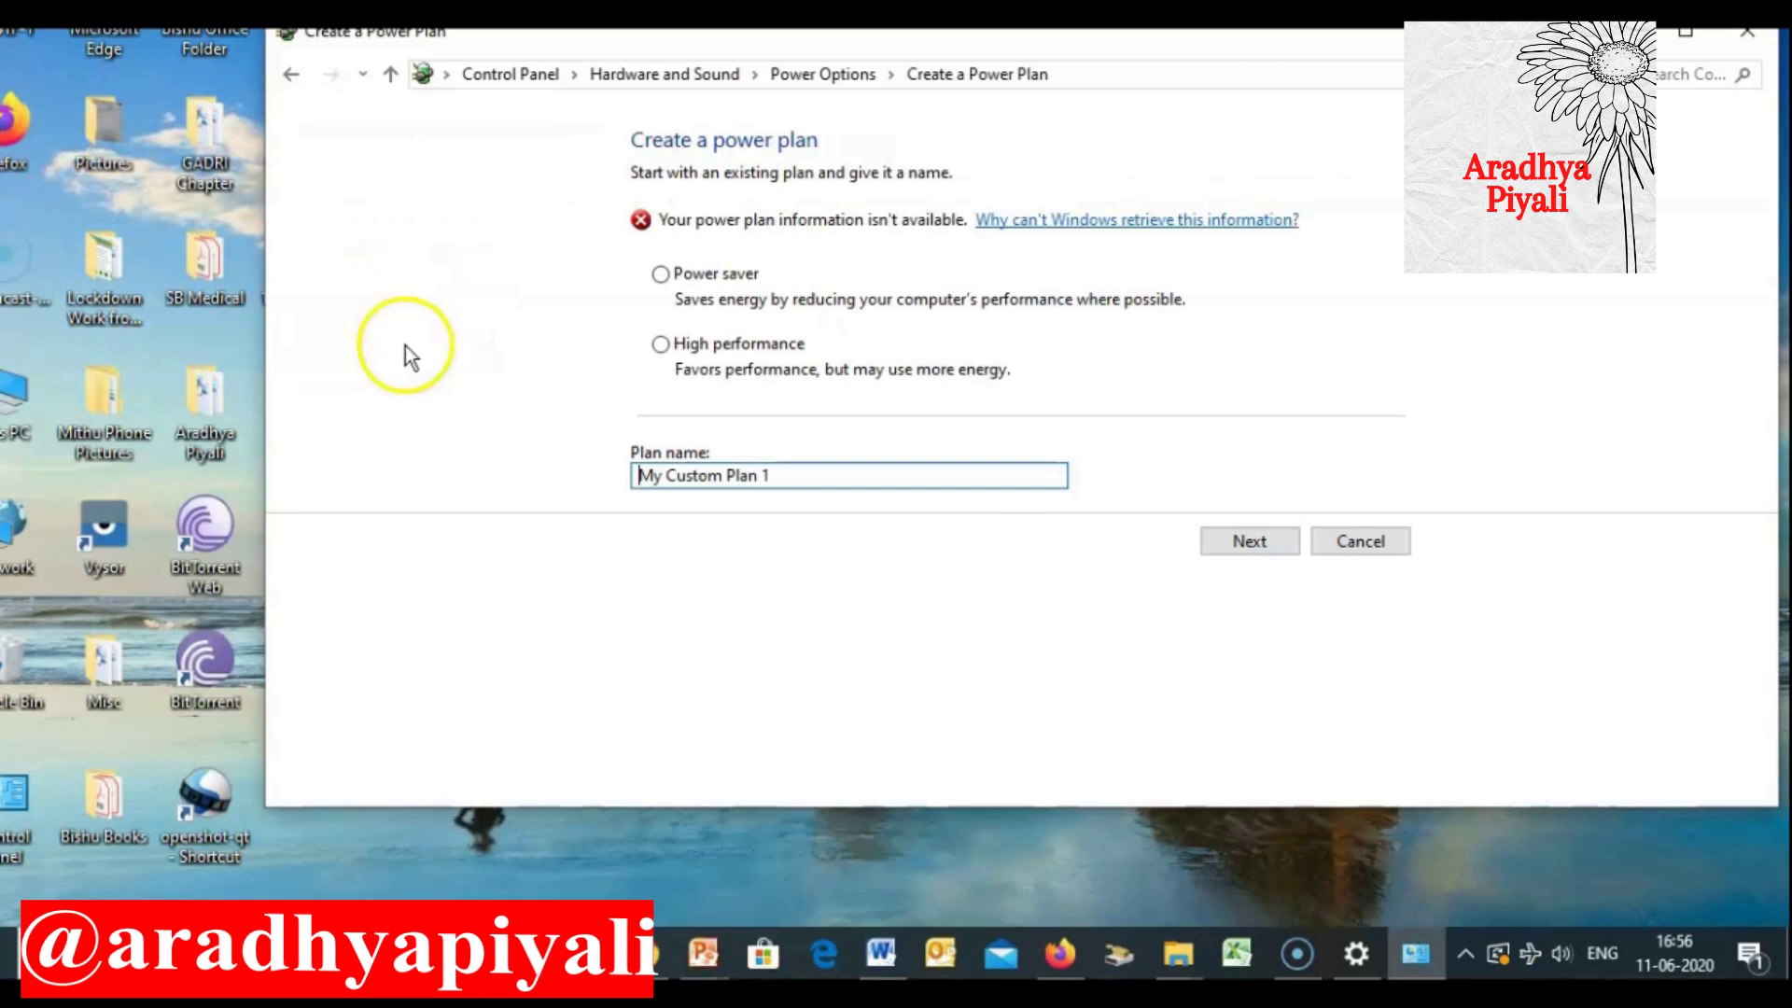
{"action": "left_click", "coordinate": [661, 345]}
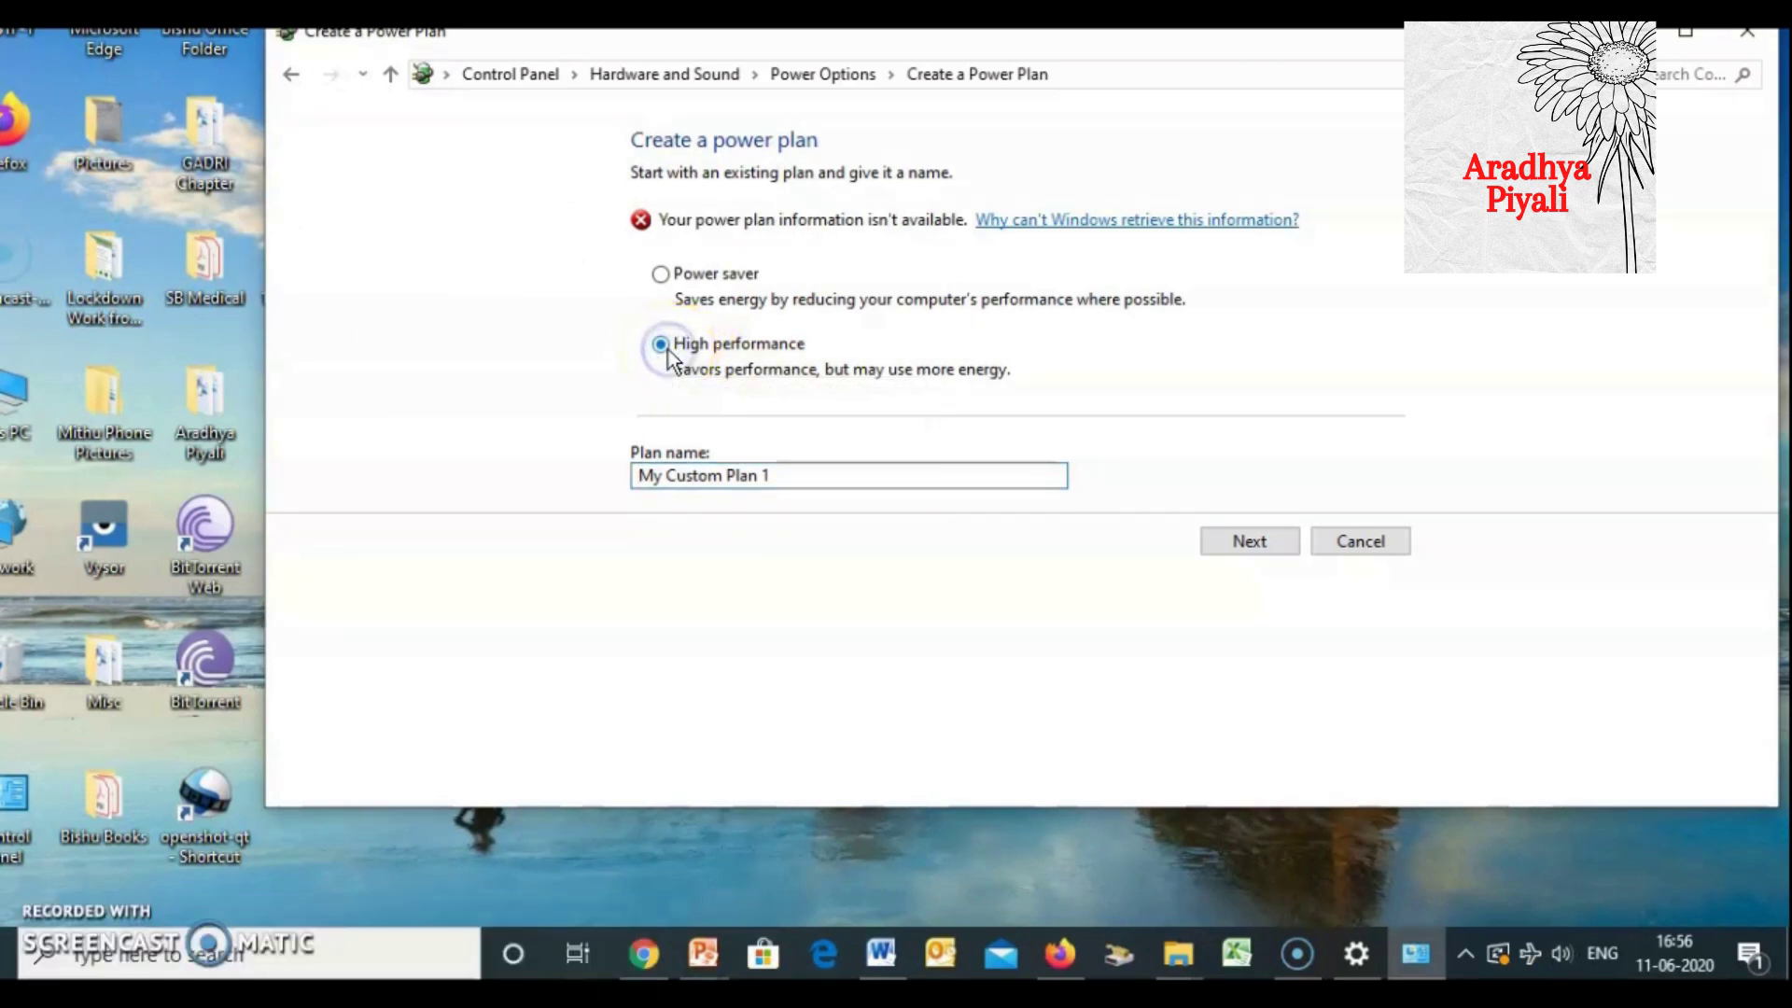
{"action": "left_click", "coordinate": [1256, 544]}
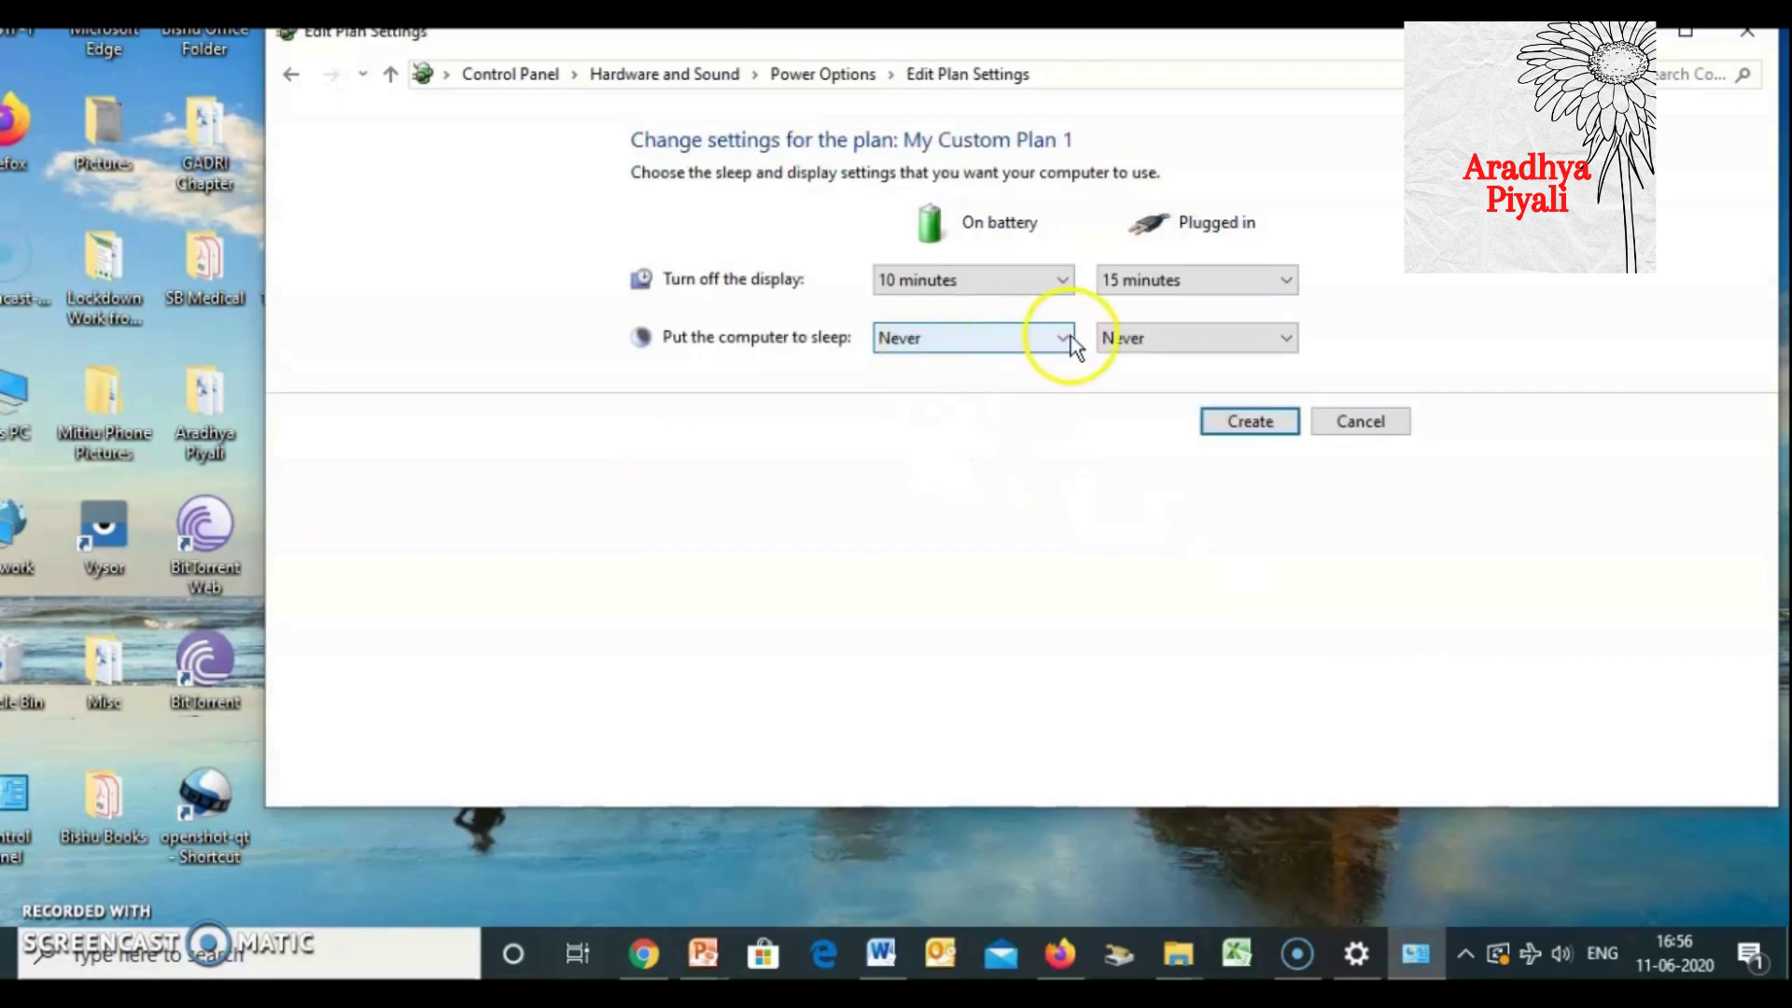
Step: Set the plan to put the computer to sleep after 5 minutes on battery, create it, and close Power Options
{"action": "left_click", "coordinate": [1067, 338]}
{"action": "left_click", "coordinate": [914, 426]}
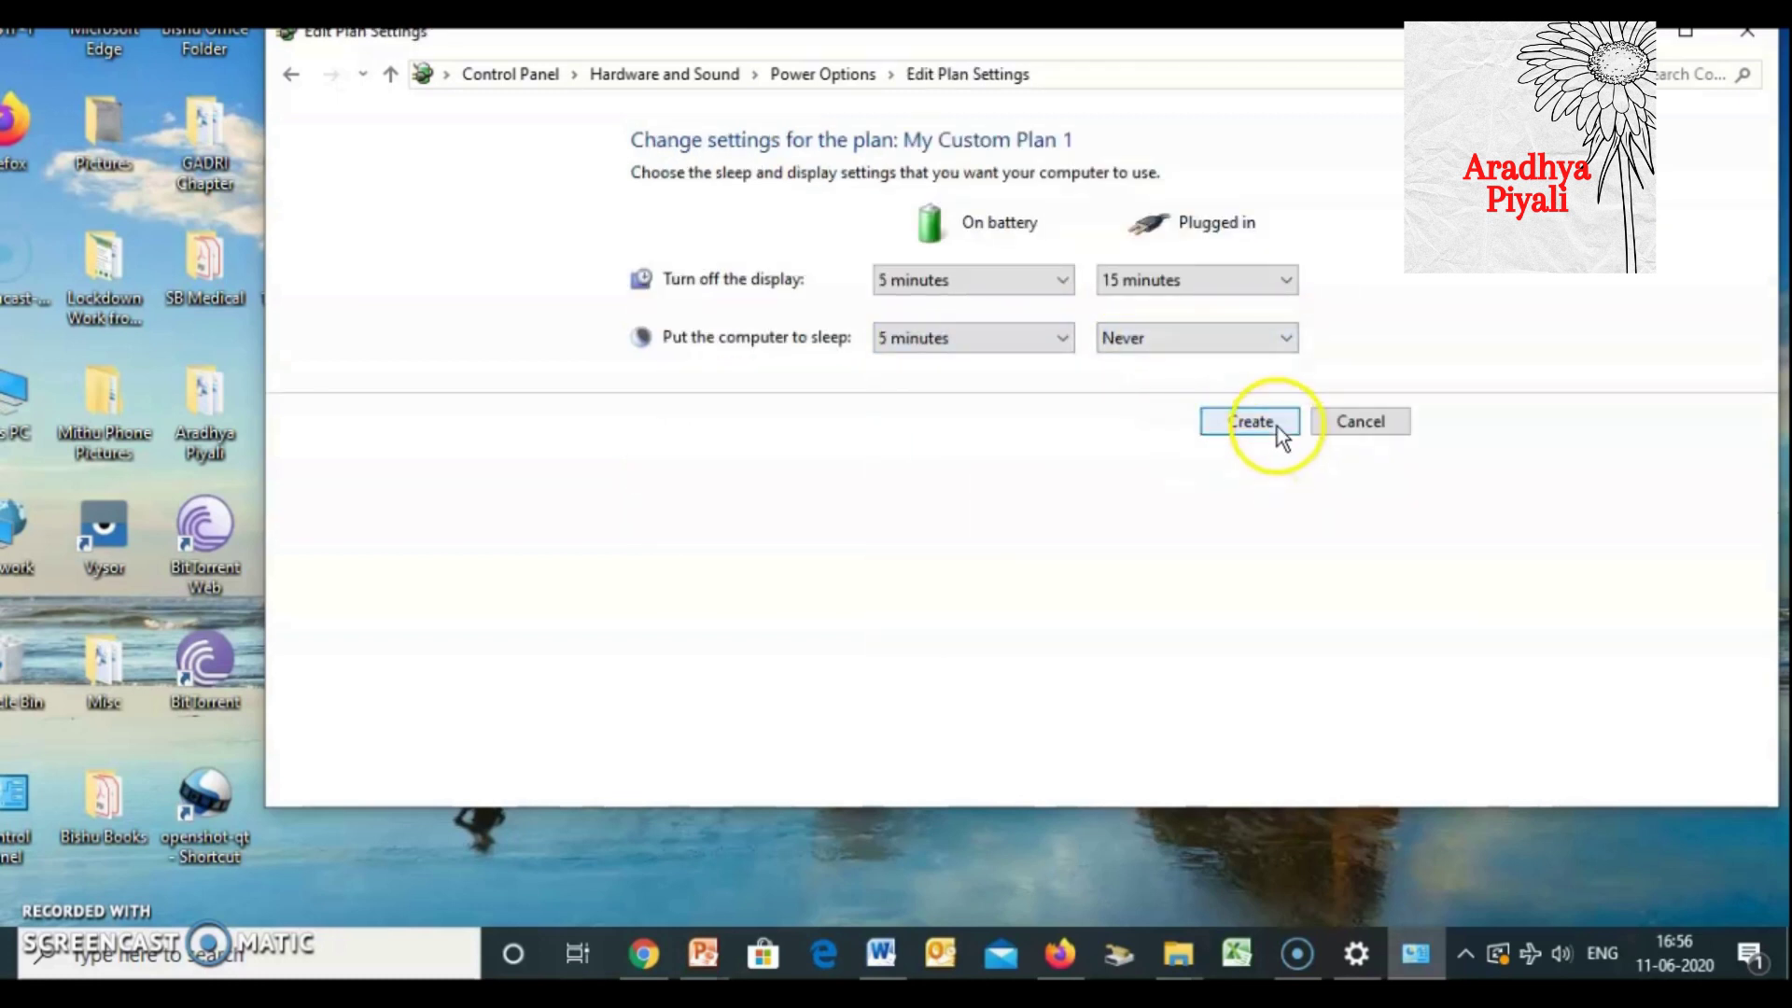
{"action": "left_click", "coordinate": [1283, 338]}
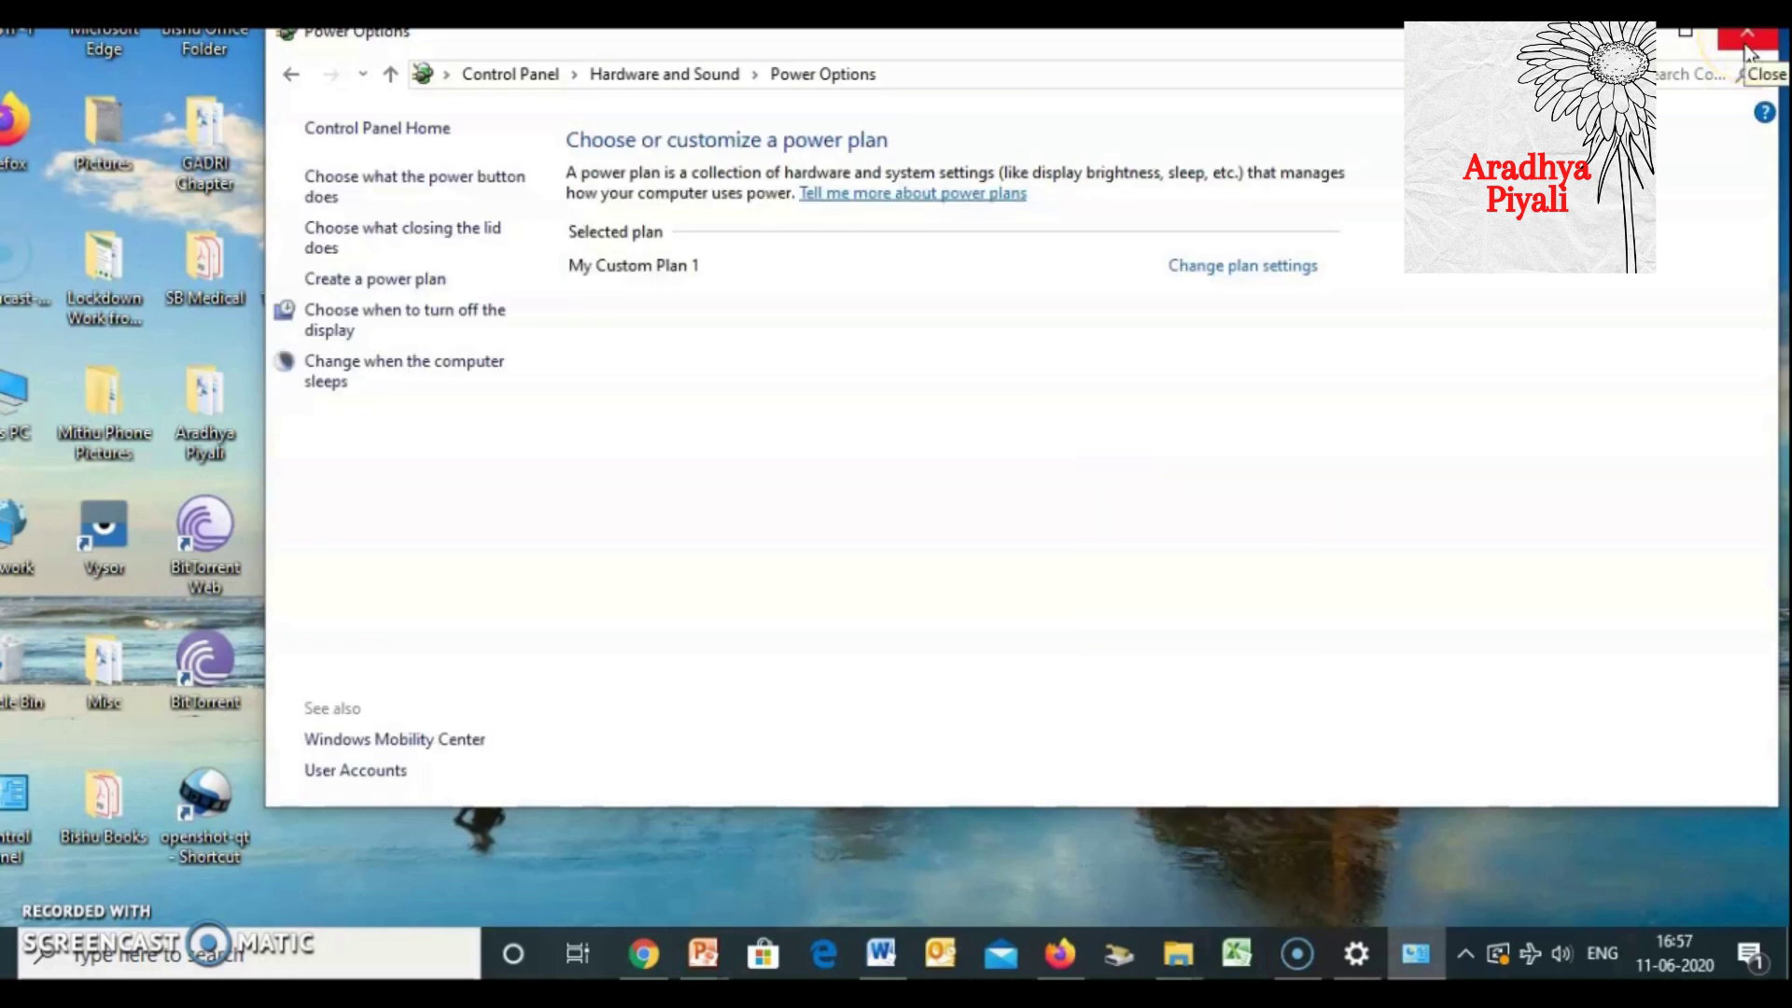
{"action": "left_click", "coordinate": [1746, 46]}
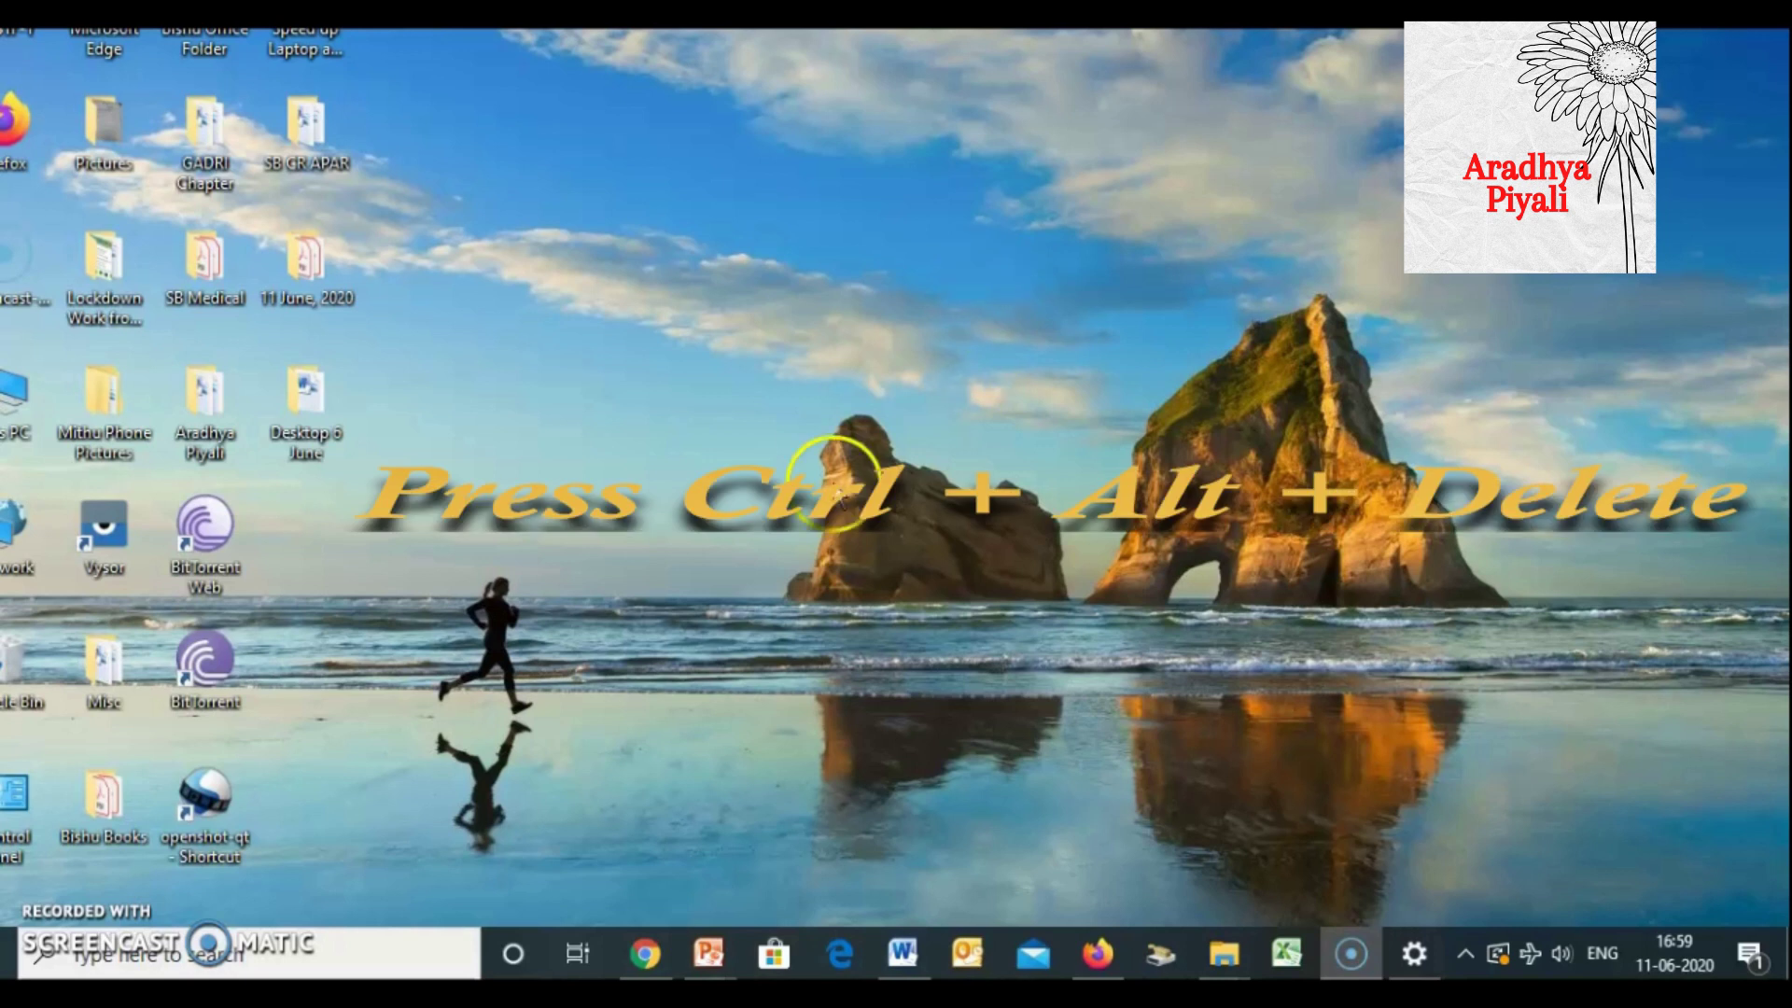
Step: Open the startup programs list in Task Manager and disable BitTorrent Web
{"action": "key", "text": "ctrl+alt+Delete"}
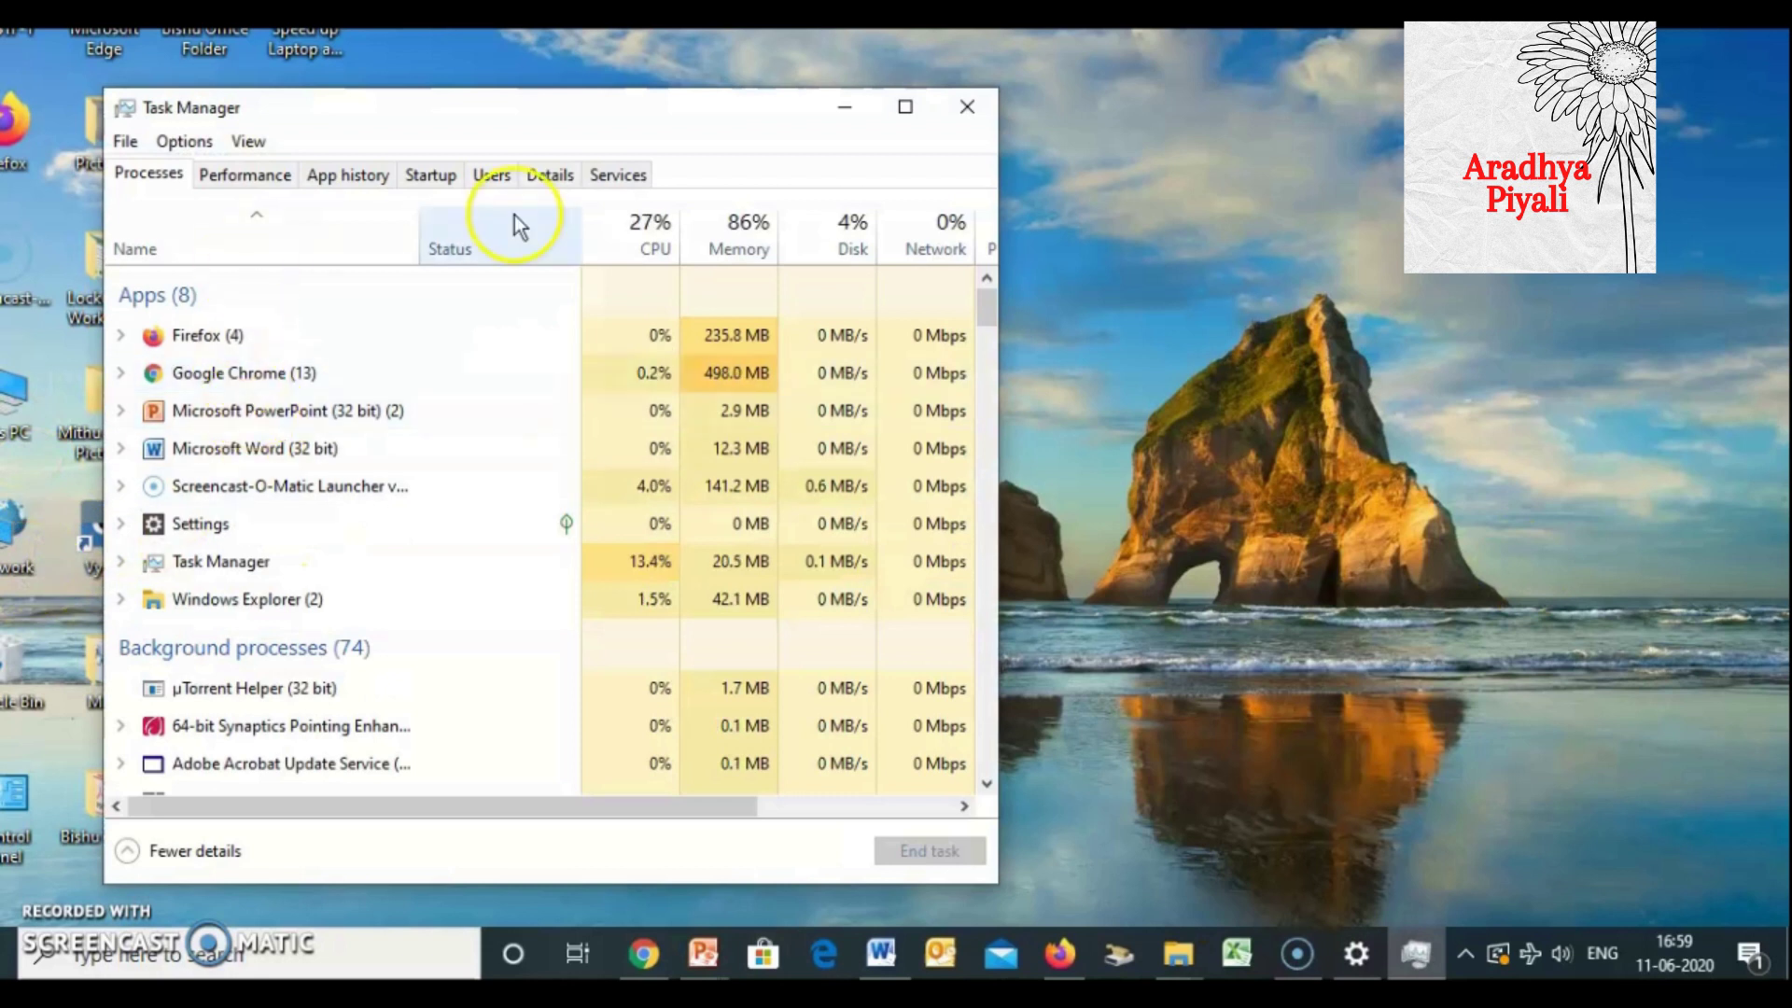
{"action": "left_click", "coordinate": [431, 174]}
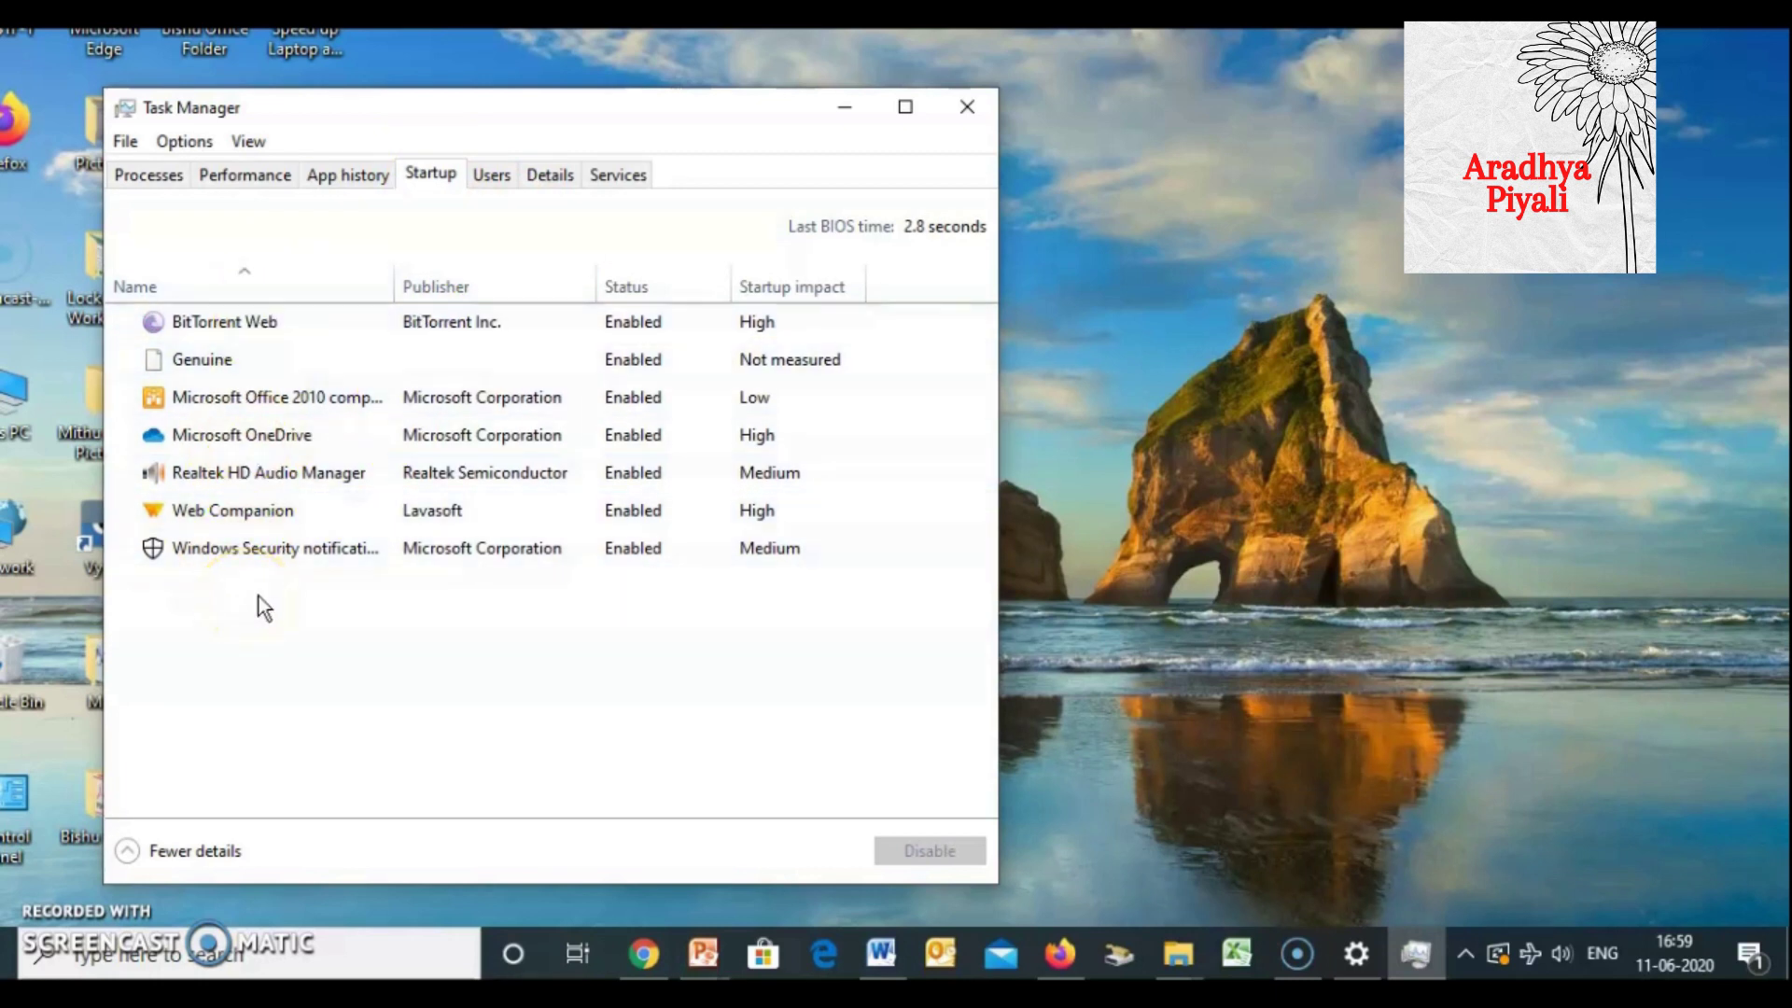
{"action": "right_click", "coordinate": [630, 328]}
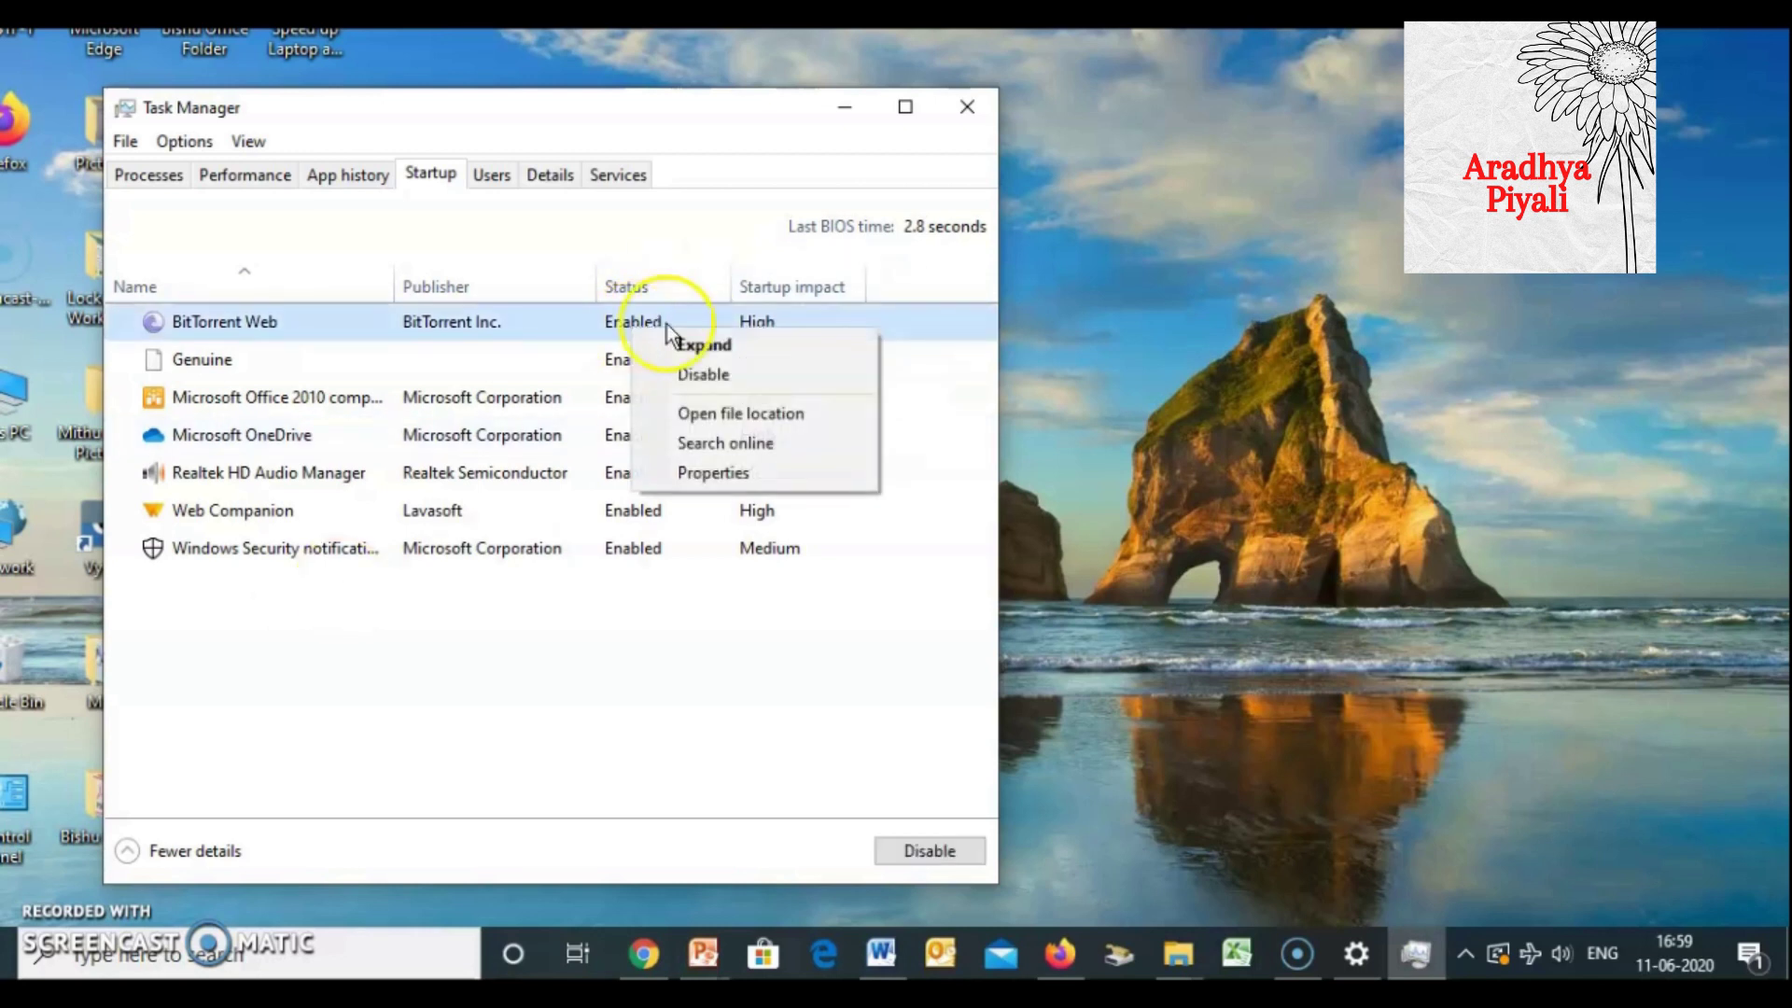
{"action": "left_click", "coordinate": [708, 379]}
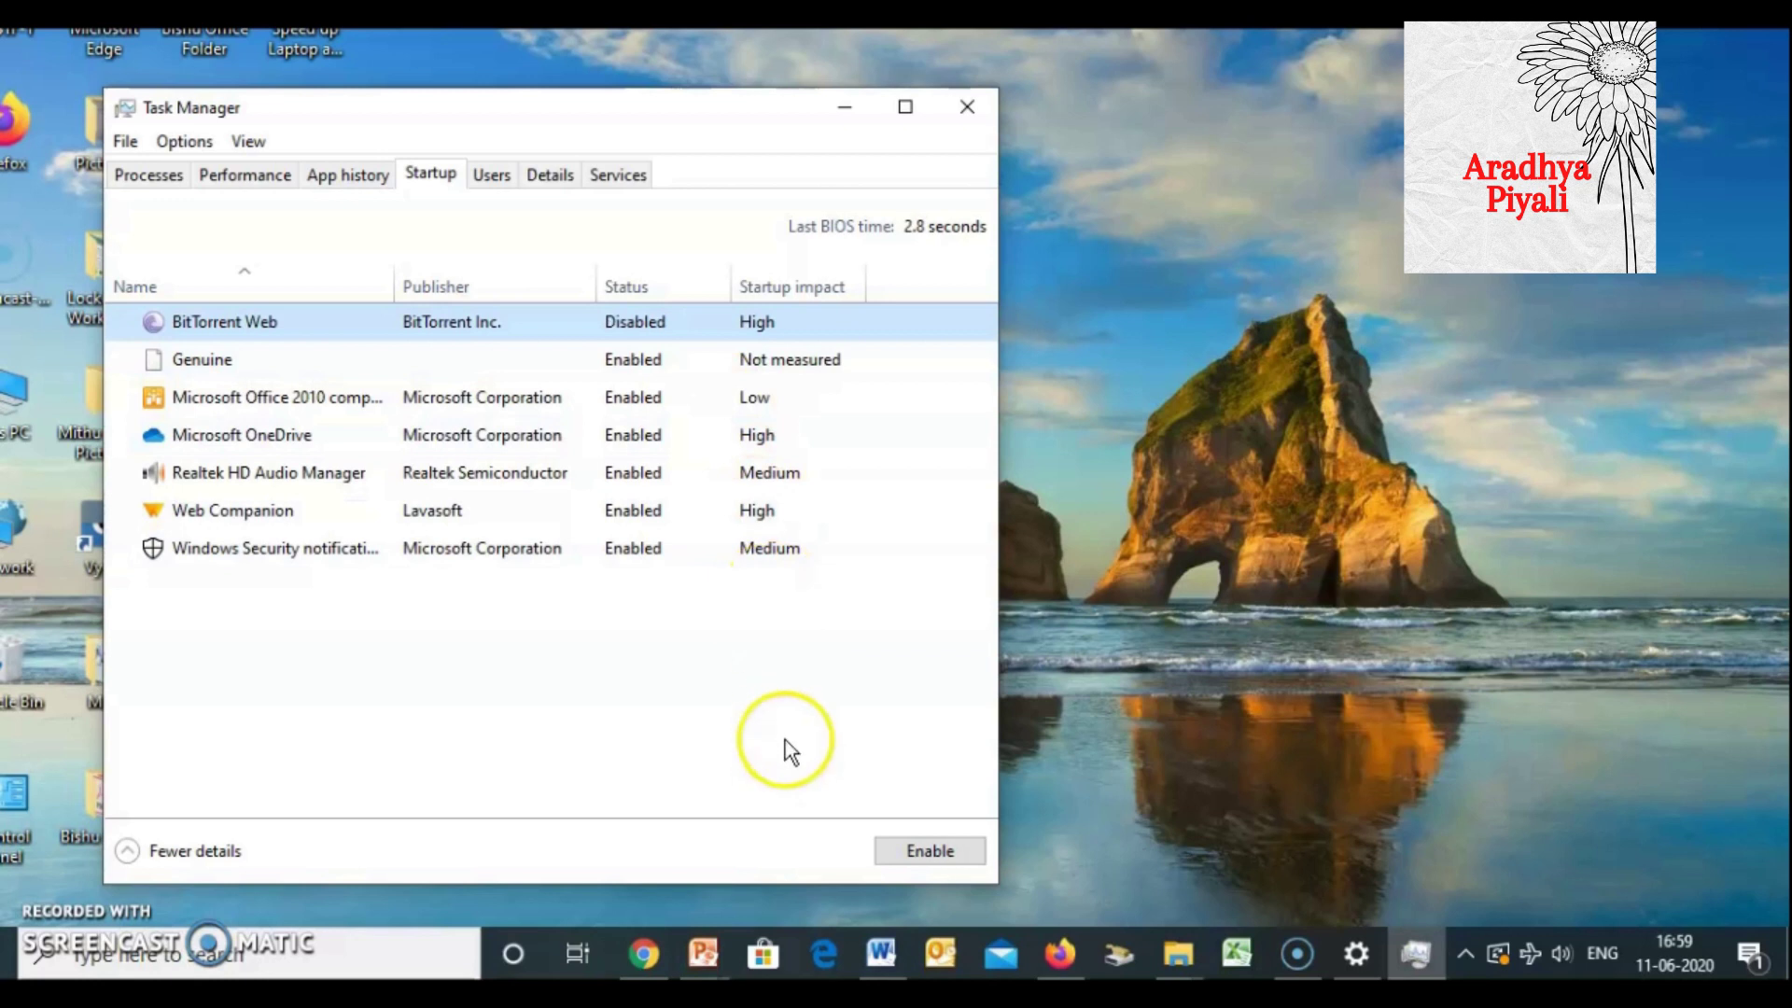
Step: Disable the Genuine startup entry and close Task Manager
{"action": "right_click", "coordinate": [640, 367]}
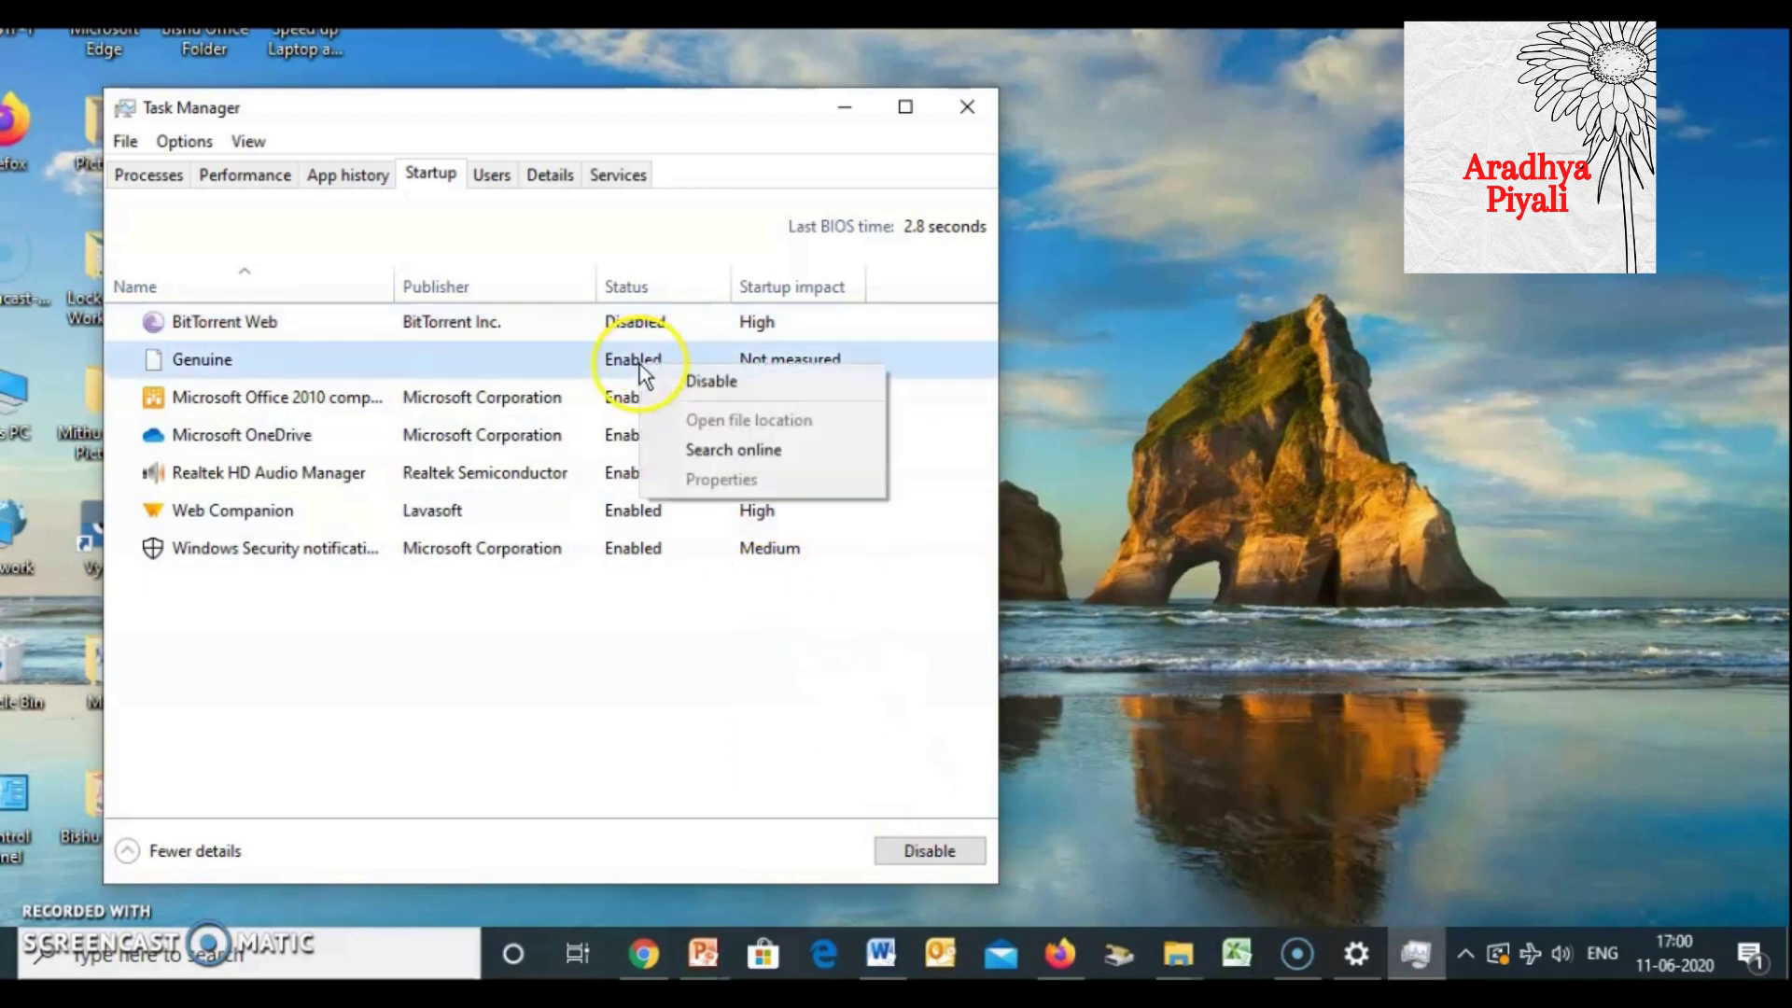
{"action": "left_click", "coordinate": [696, 384]}
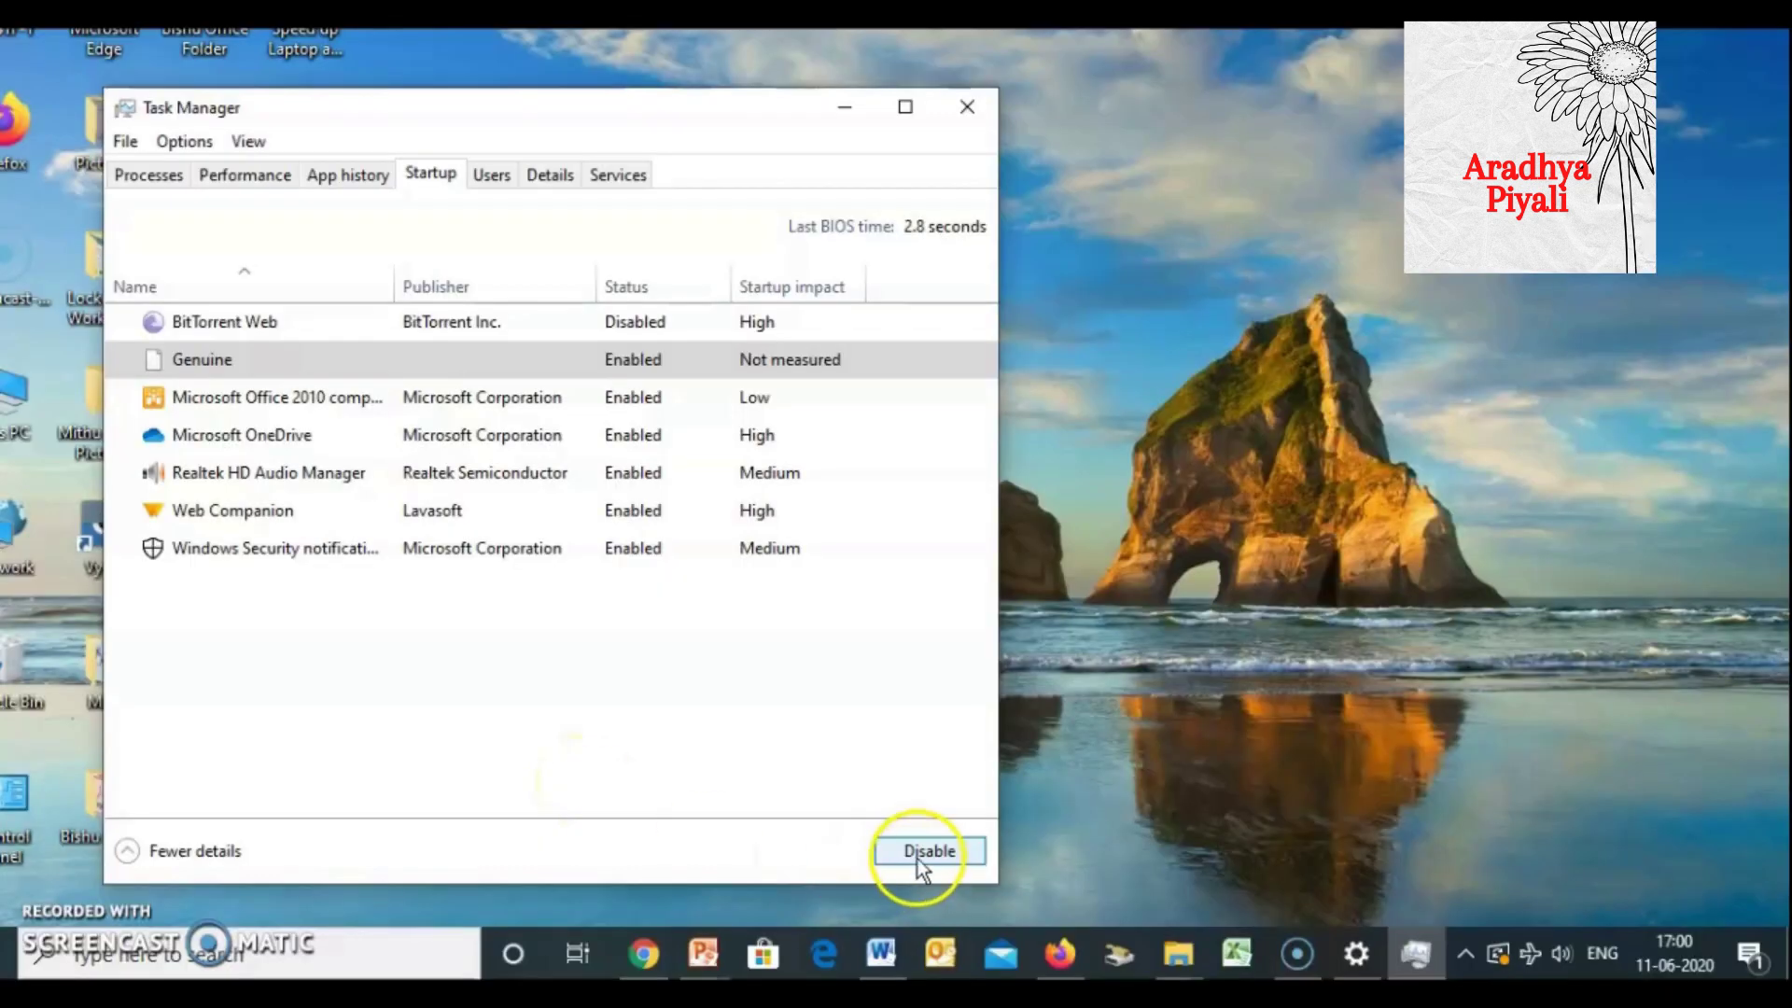
{"action": "left_click", "coordinate": [918, 853]}
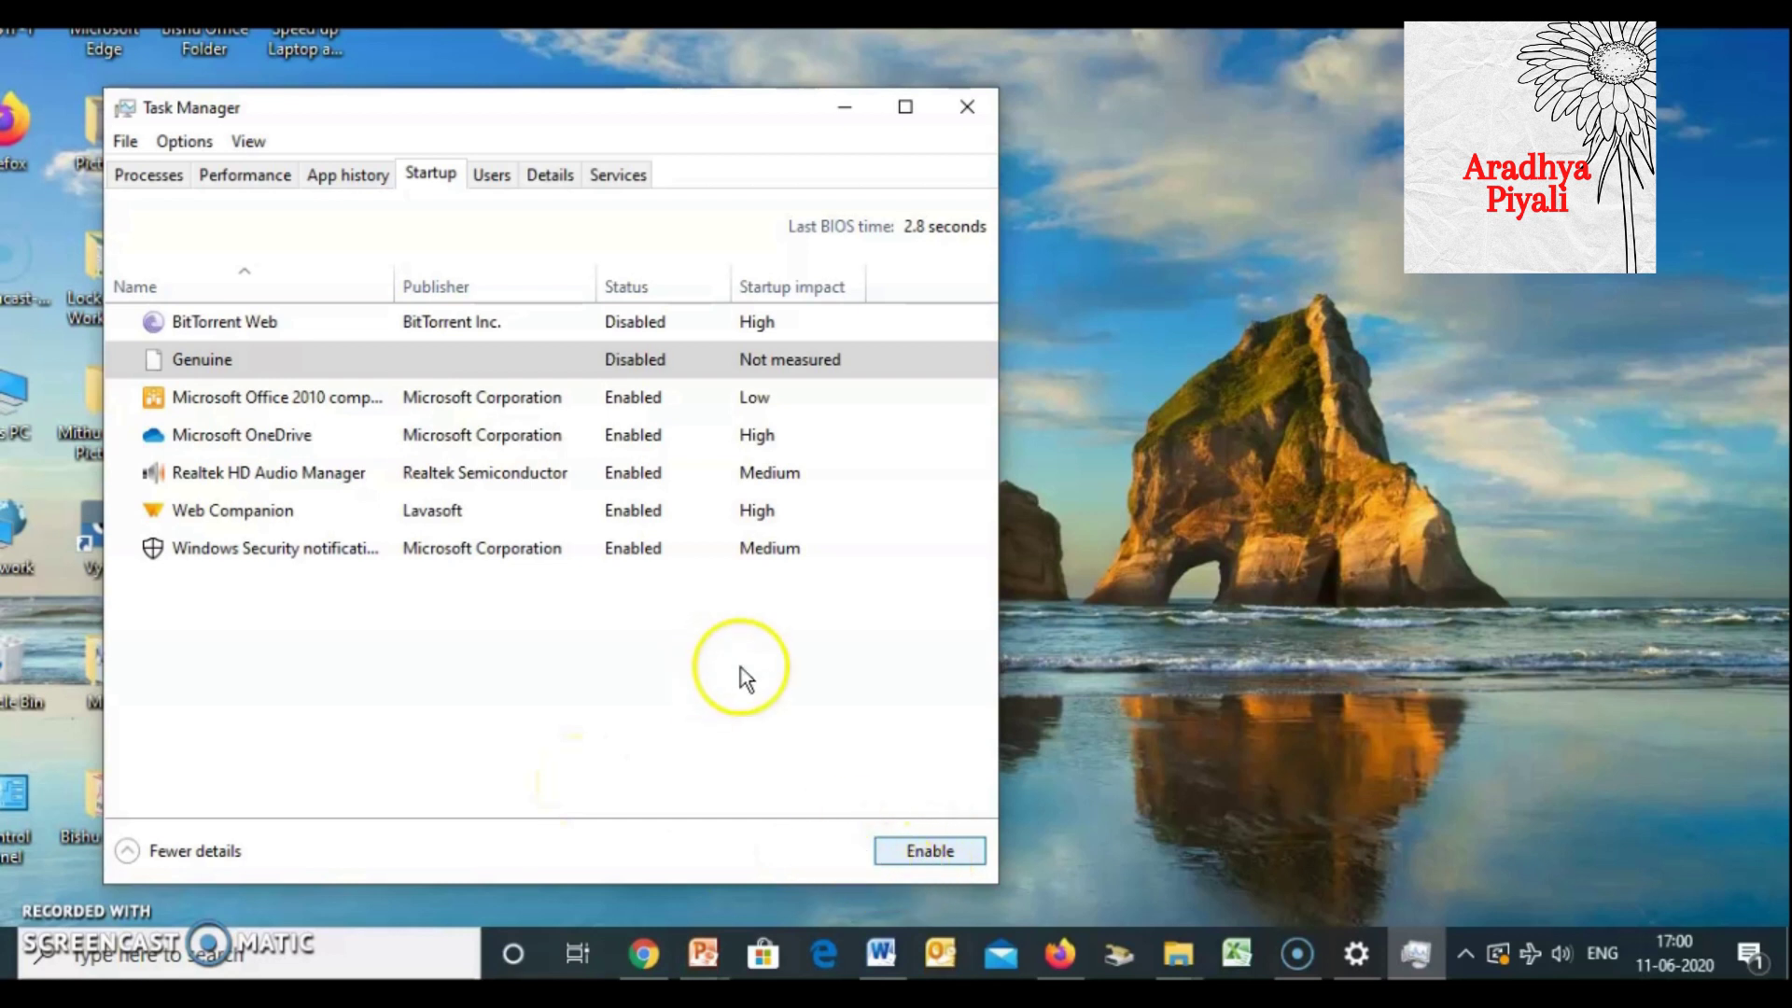
{"action": "left_click", "coordinate": [960, 104]}
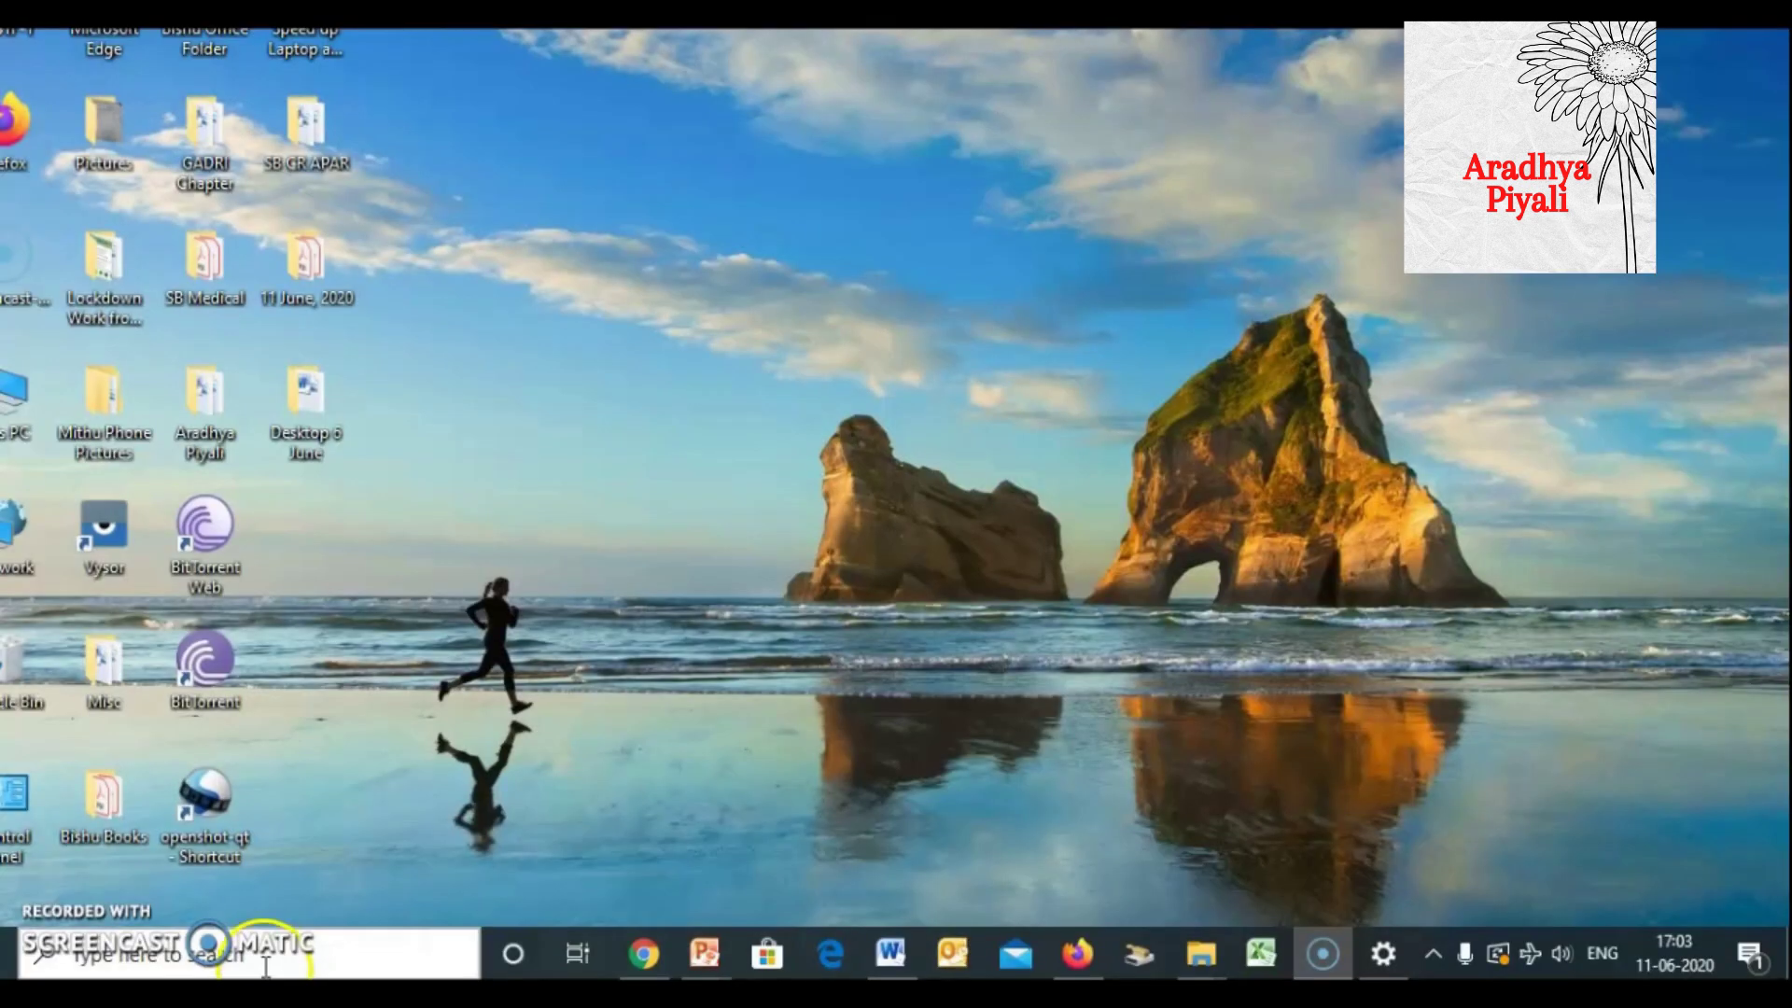
Step: Open Defragment and Optimize Drives and optimize the Windows (C:) drive
{"action": "left_click", "coordinate": [267, 973]}
{"action": "type", "text": "deg"}
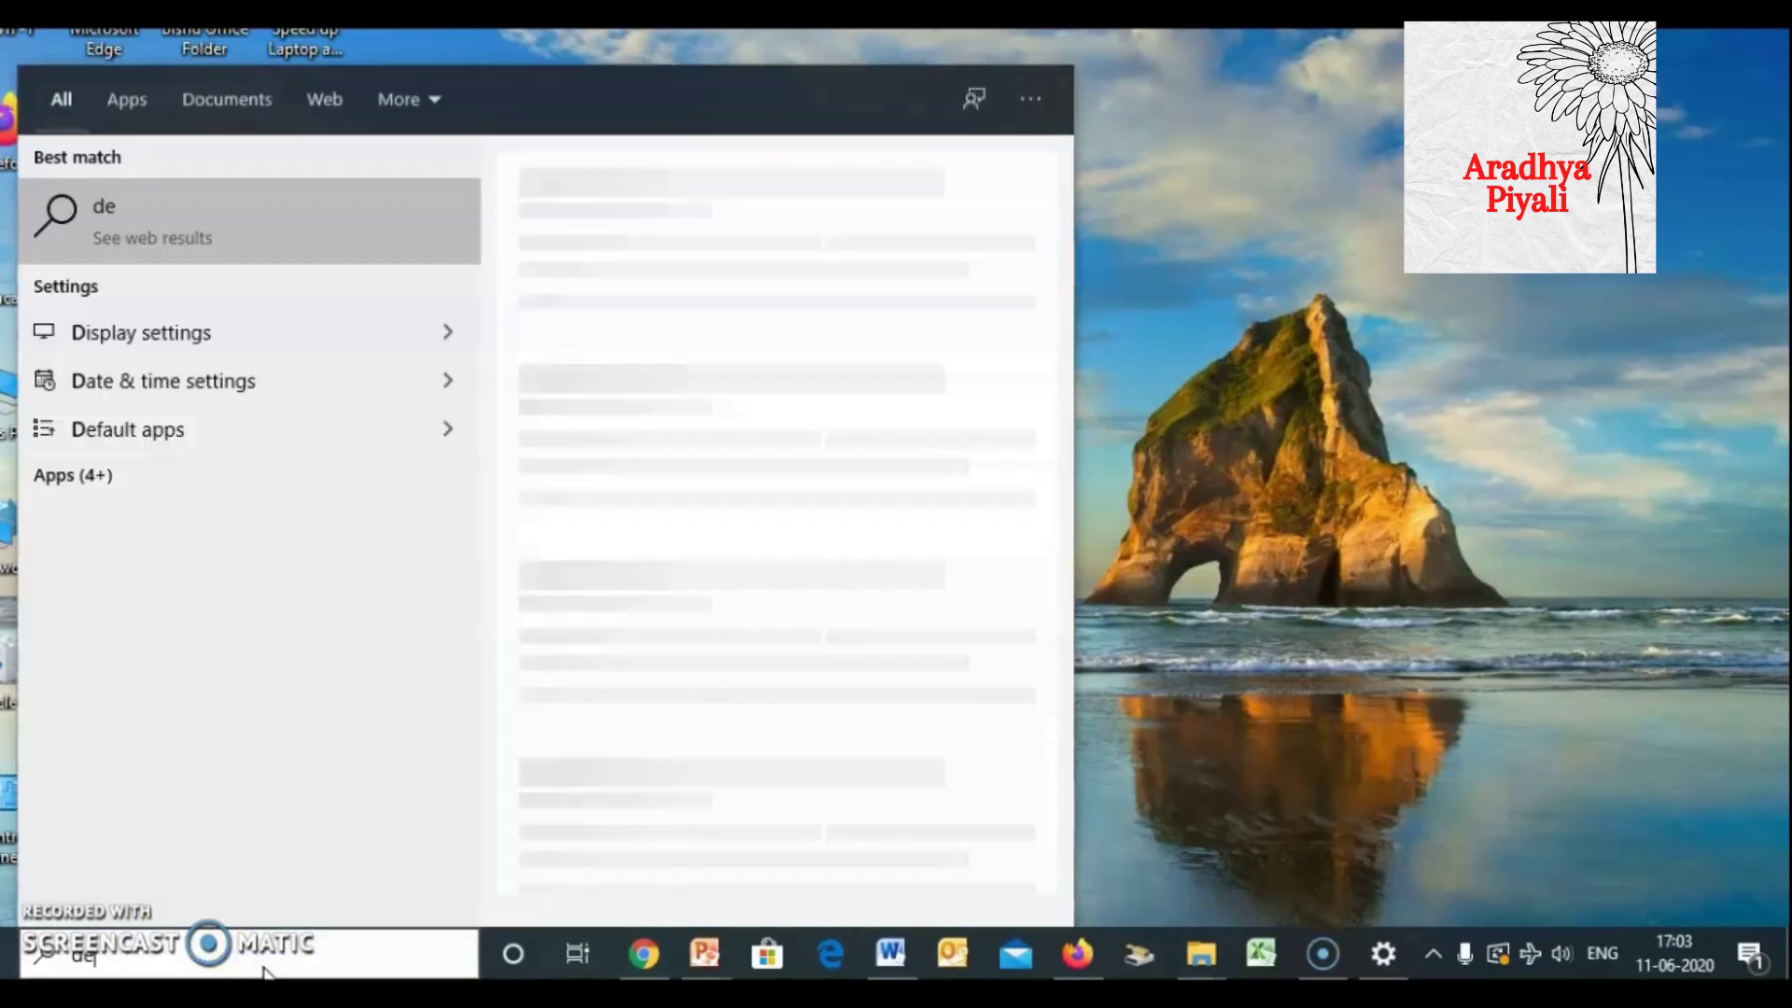
{"action": "key", "text": "BackSpace"}
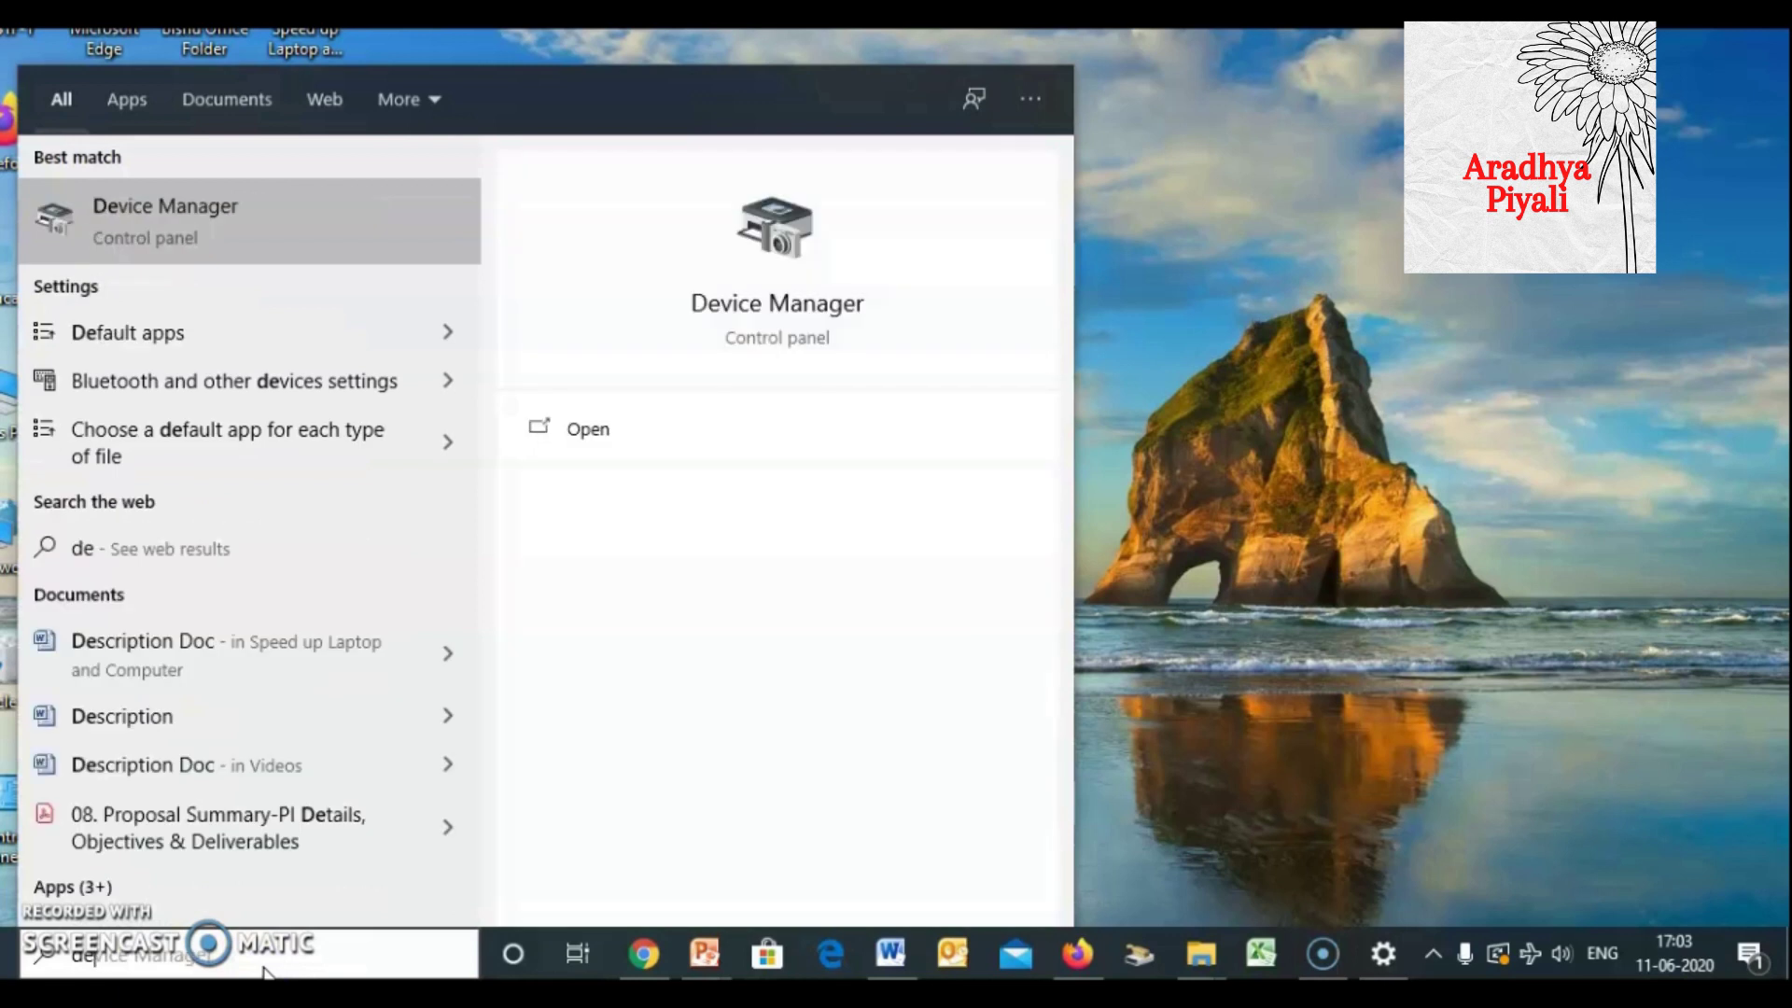
{"action": "type", "text": "fra"}
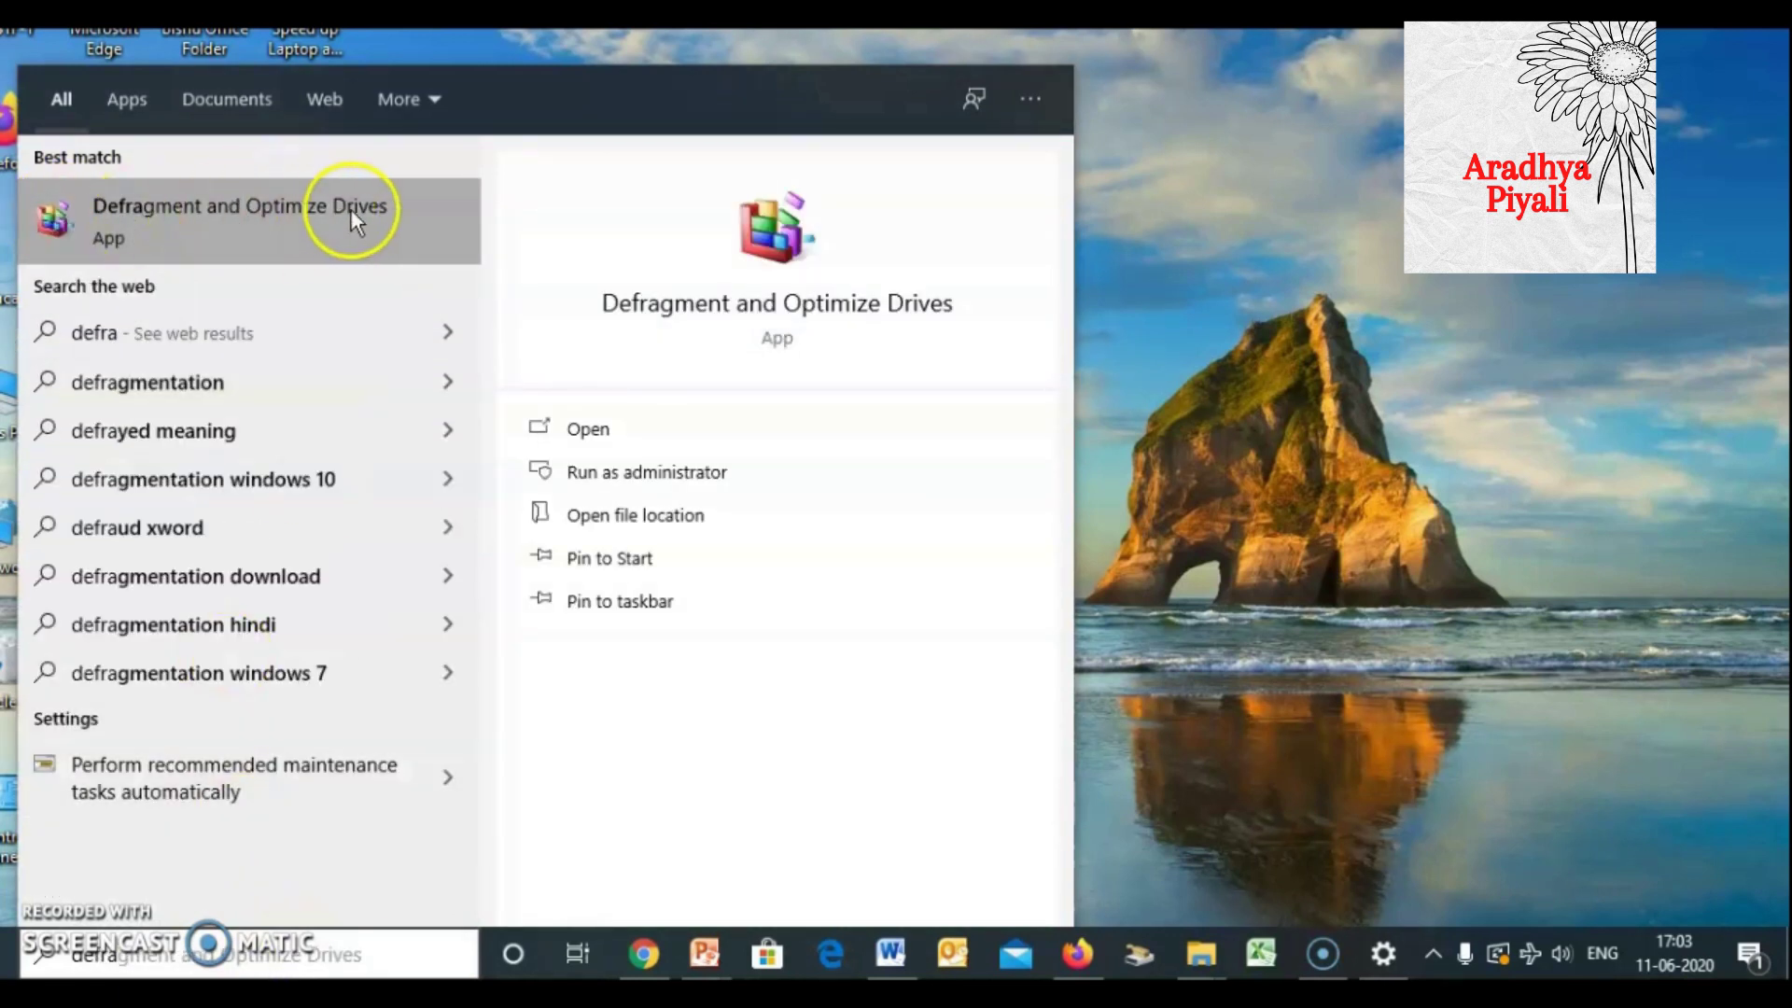
{"action": "left_click", "coordinate": [216, 207]}
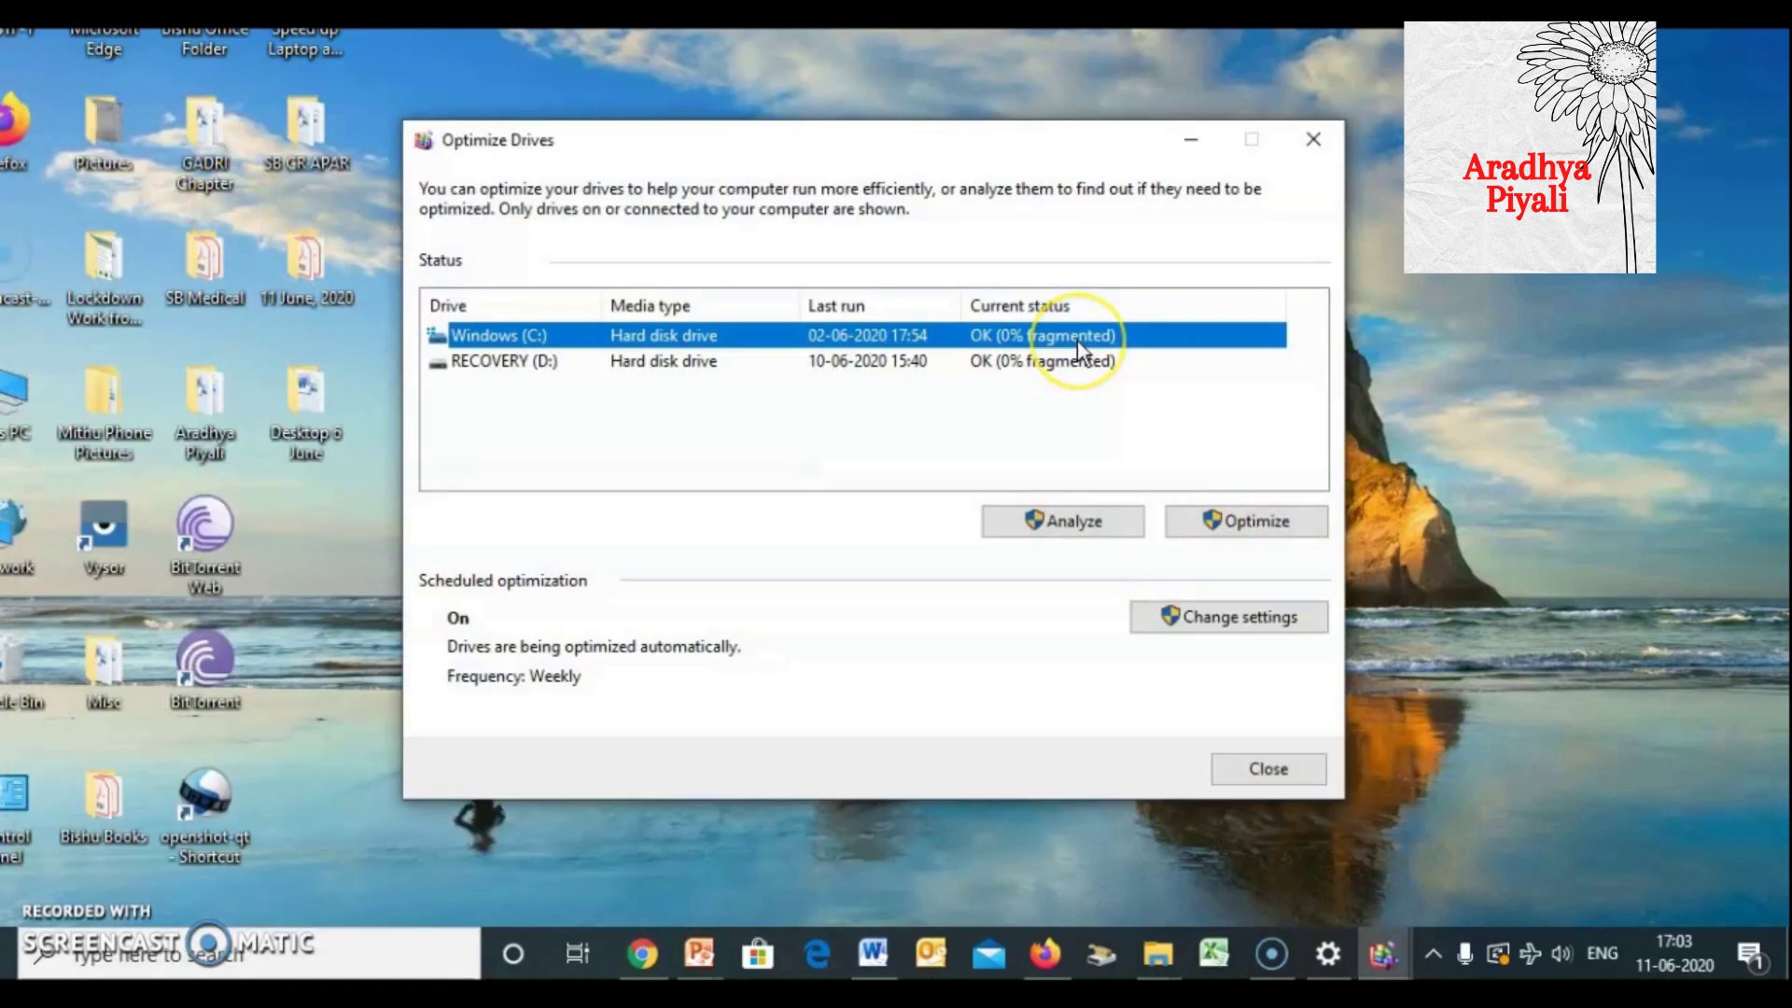
{"action": "left_click", "coordinate": [512, 335]}
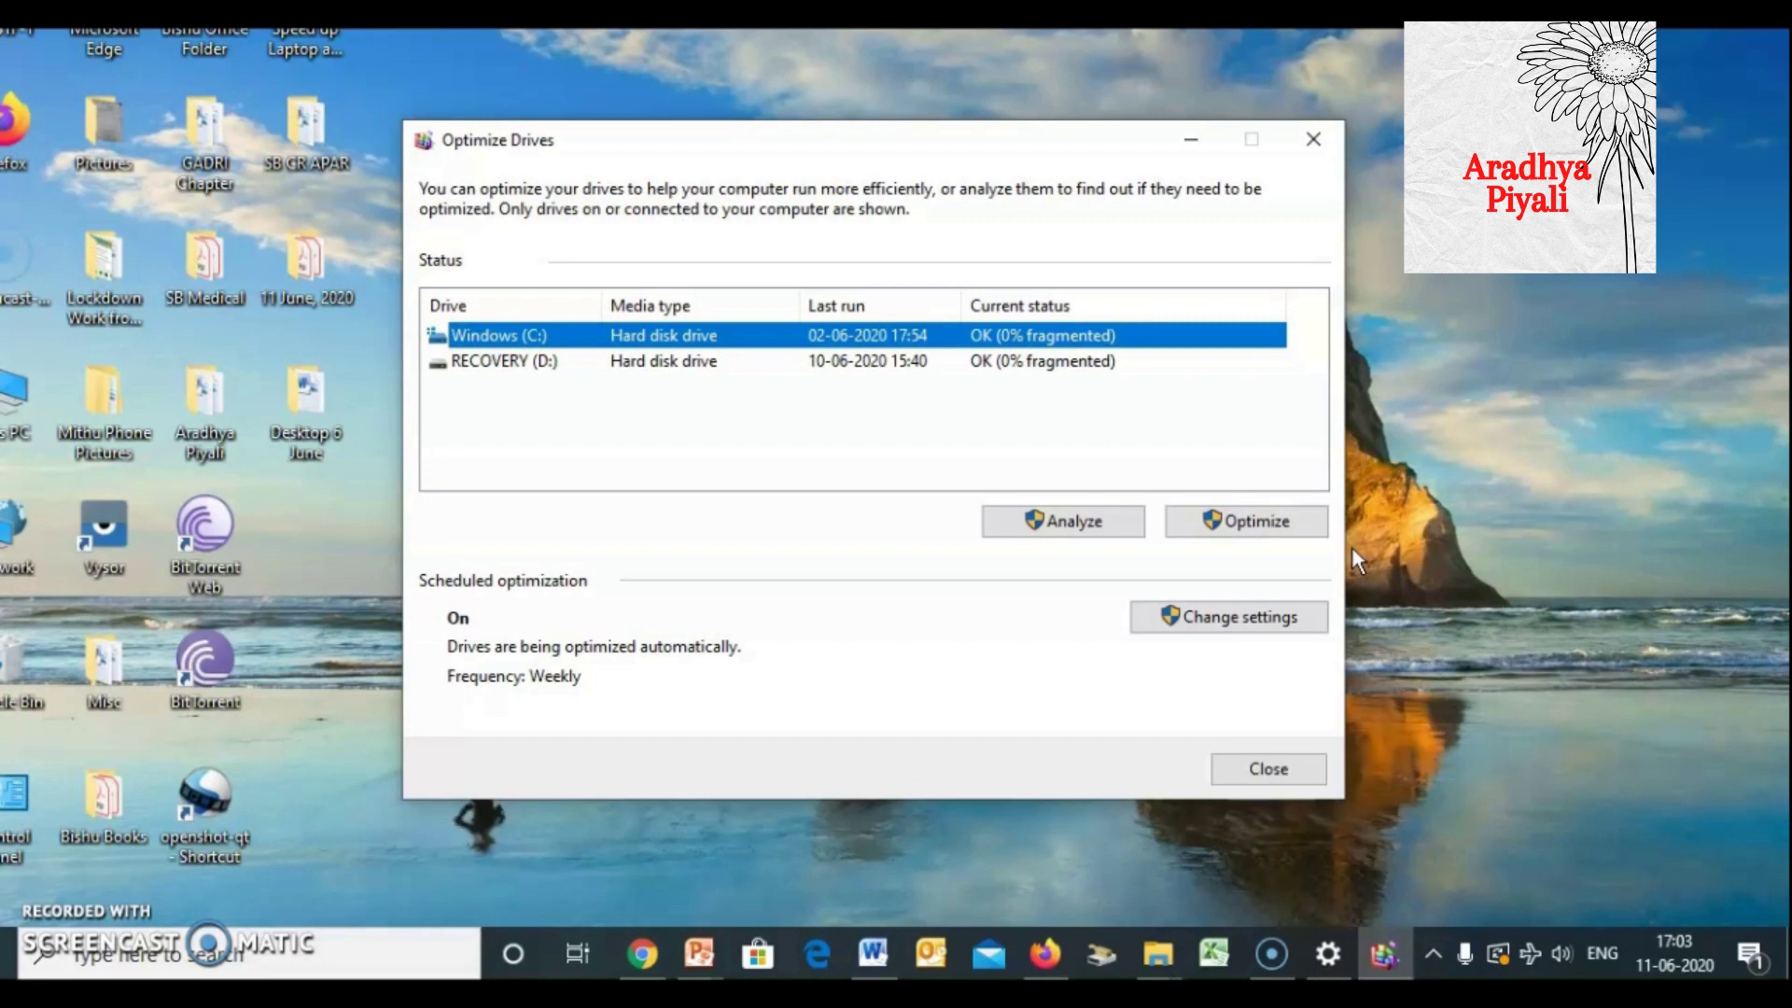
{"action": "left_click", "coordinate": [1246, 520]}
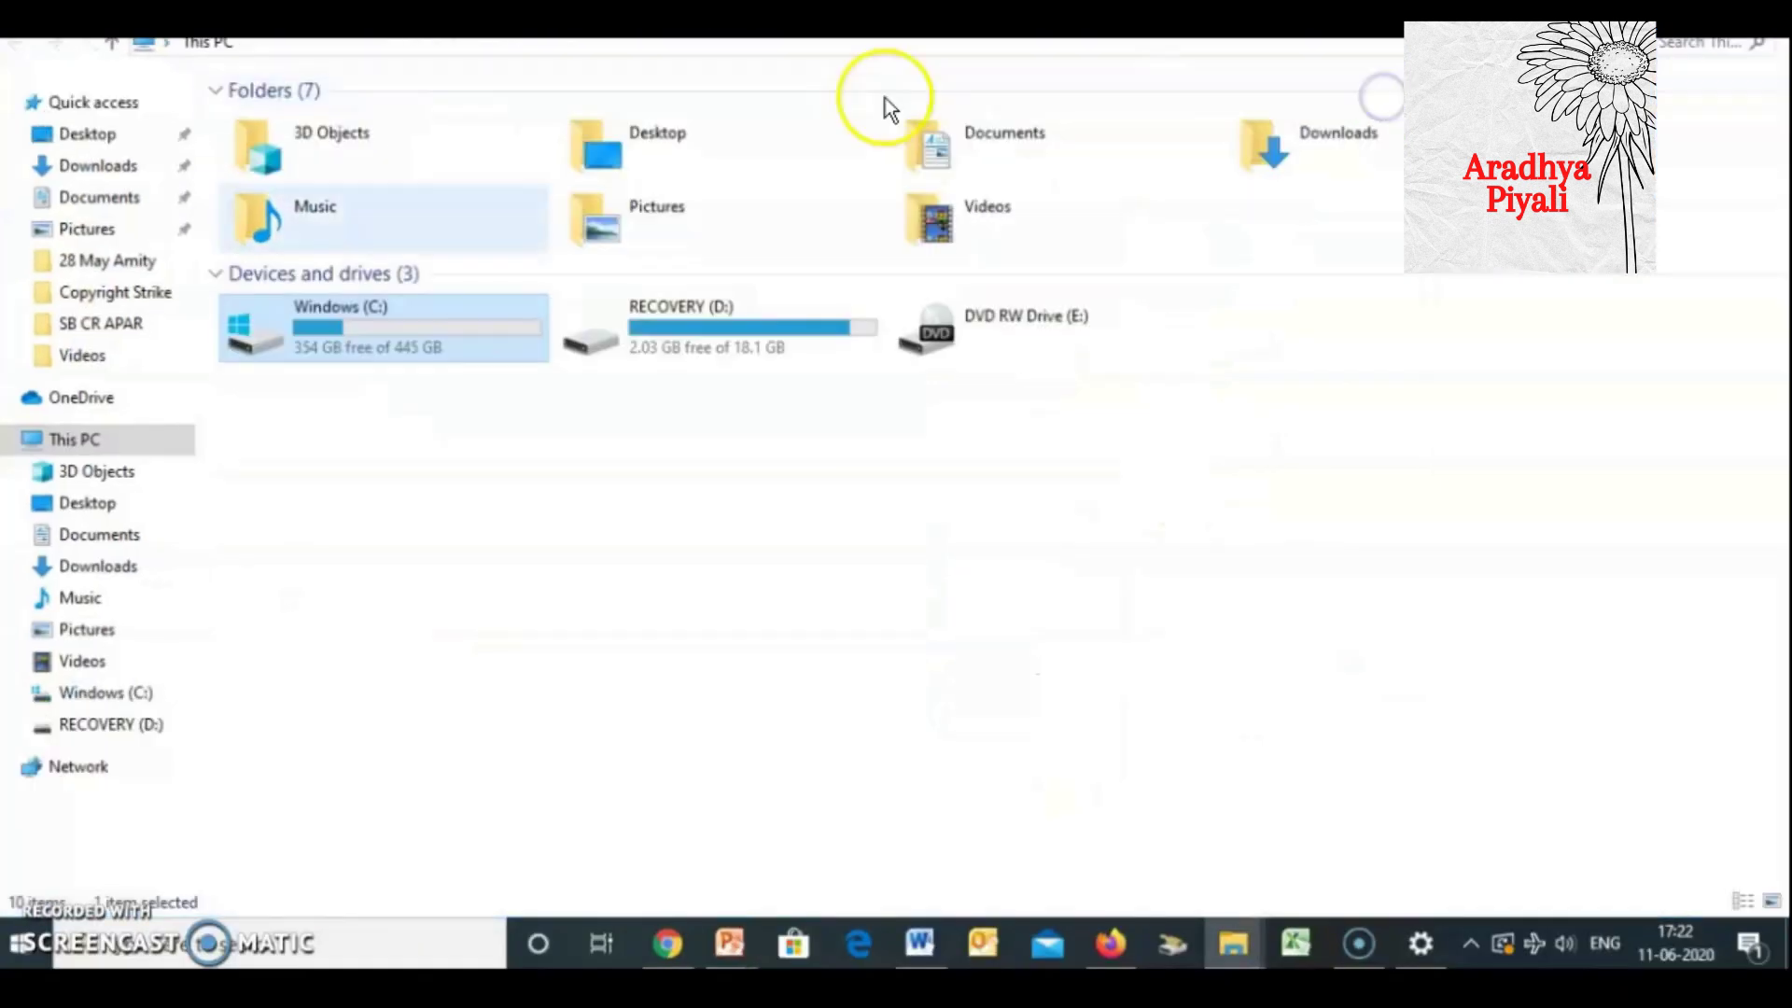
Step: Open the properties of the Windows (C:) drive and start Disk Cleanup for it
{"action": "right_click", "coordinate": [328, 323]}
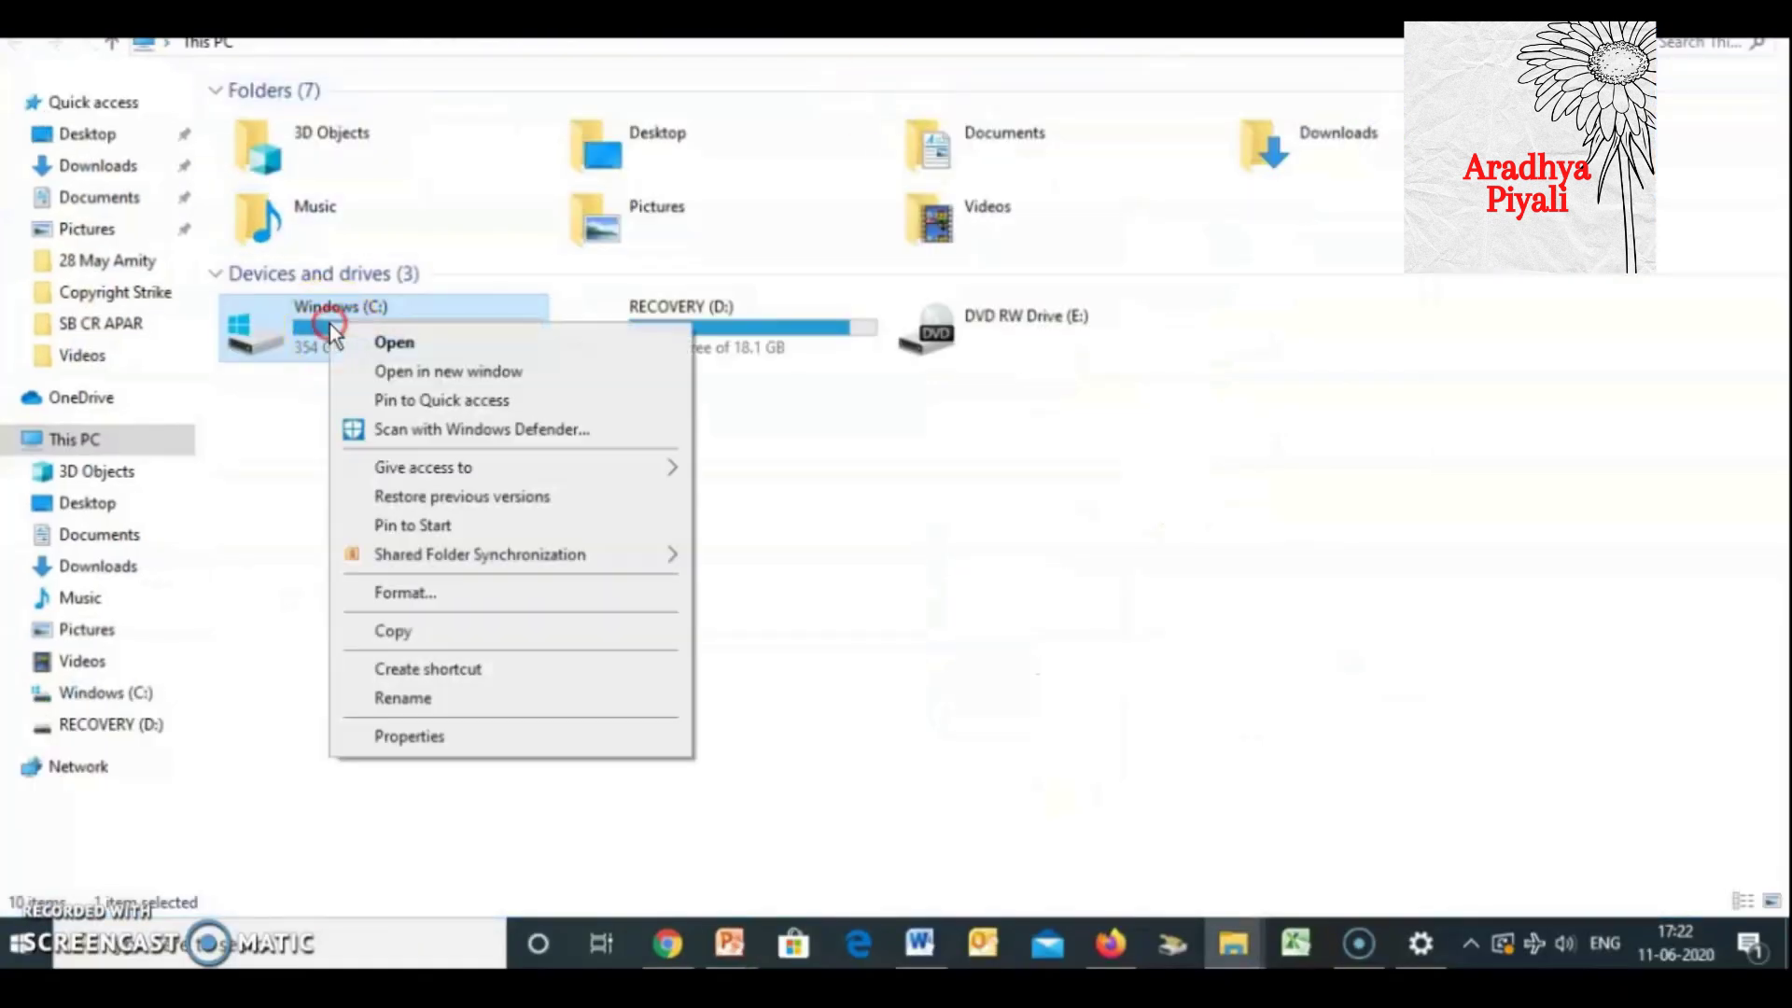
{"action": "left_click", "coordinate": [457, 736]}
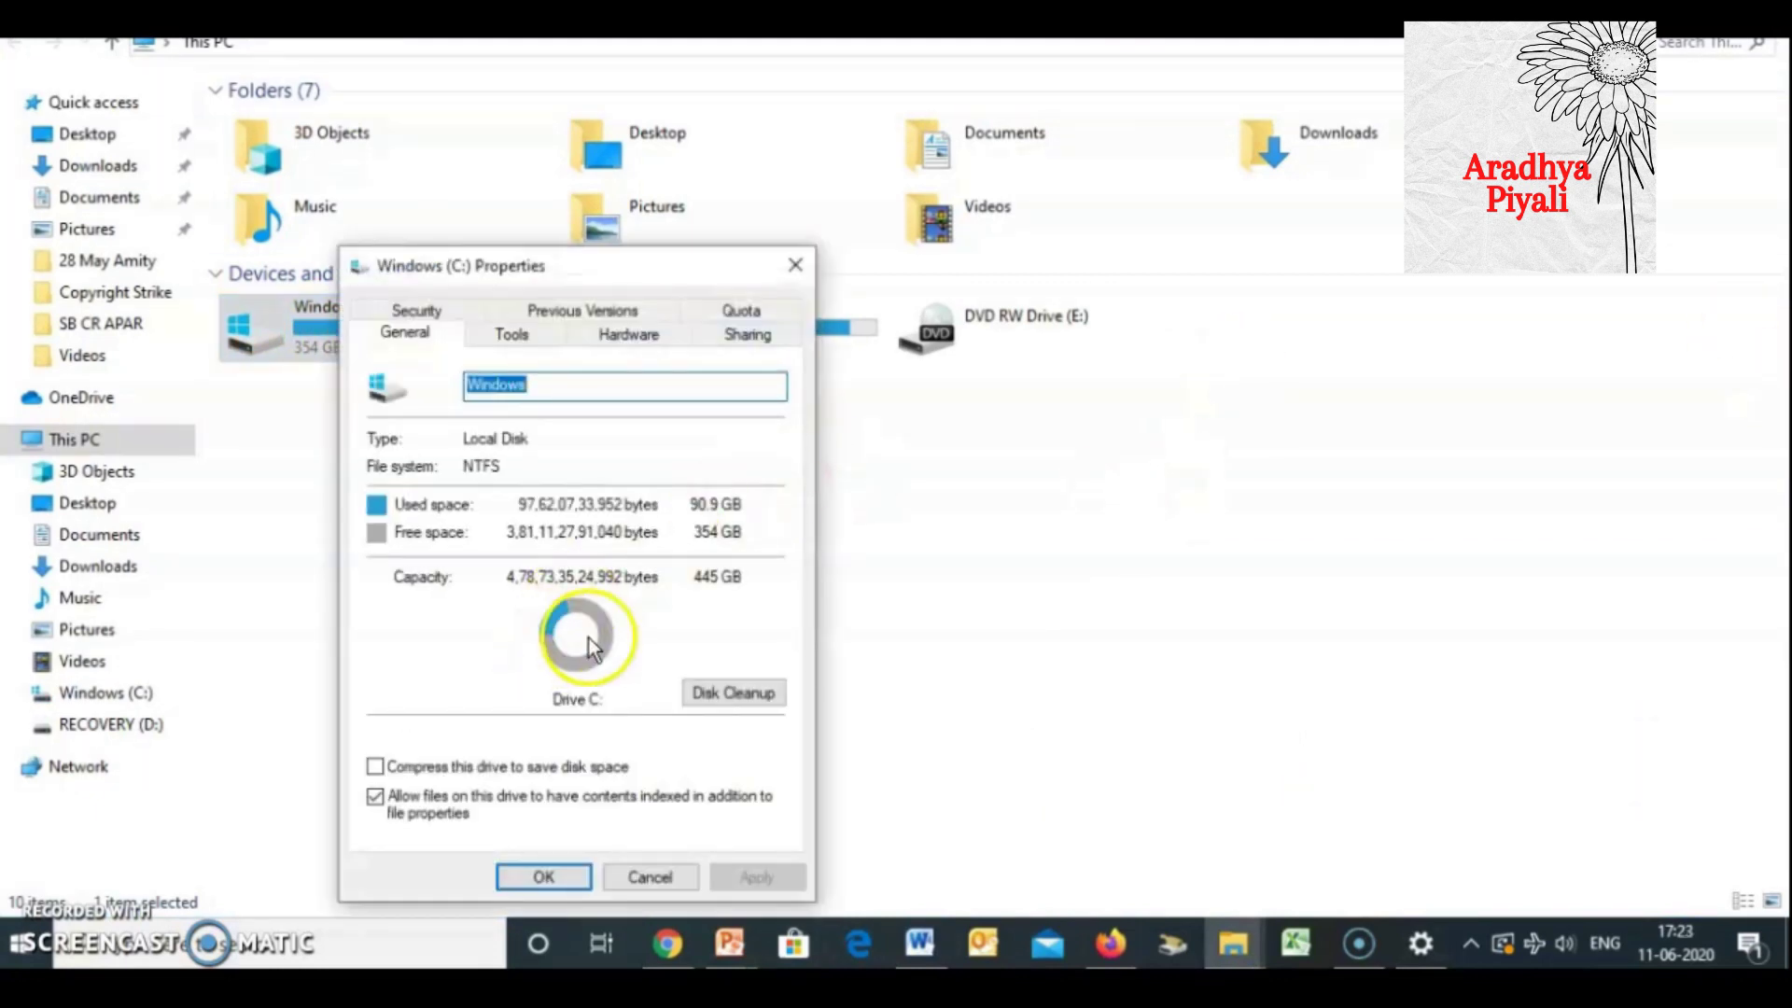
{"action": "left_click", "coordinate": [709, 692]}
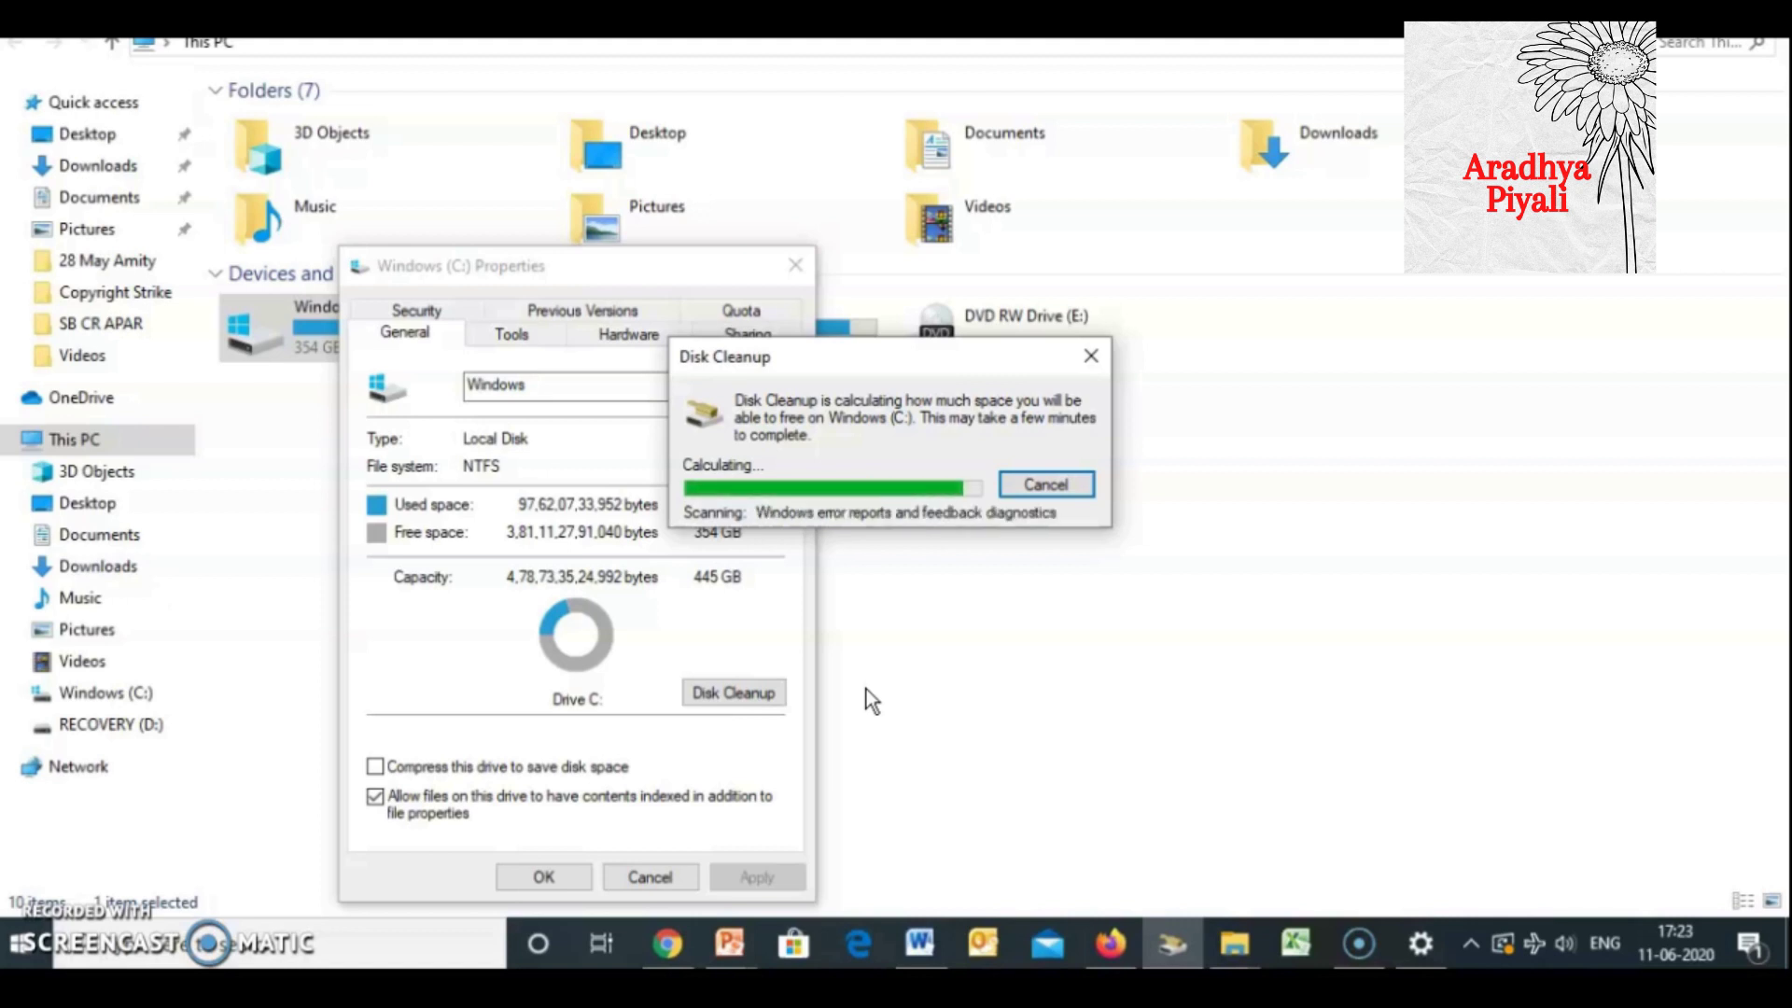
Step: Add Recycle Bin and Temporary files to the files to delete and run the cleanup
{"action": "left_click_drag", "start_coordinate": [623, 343], "coordinate": [621, 377]}
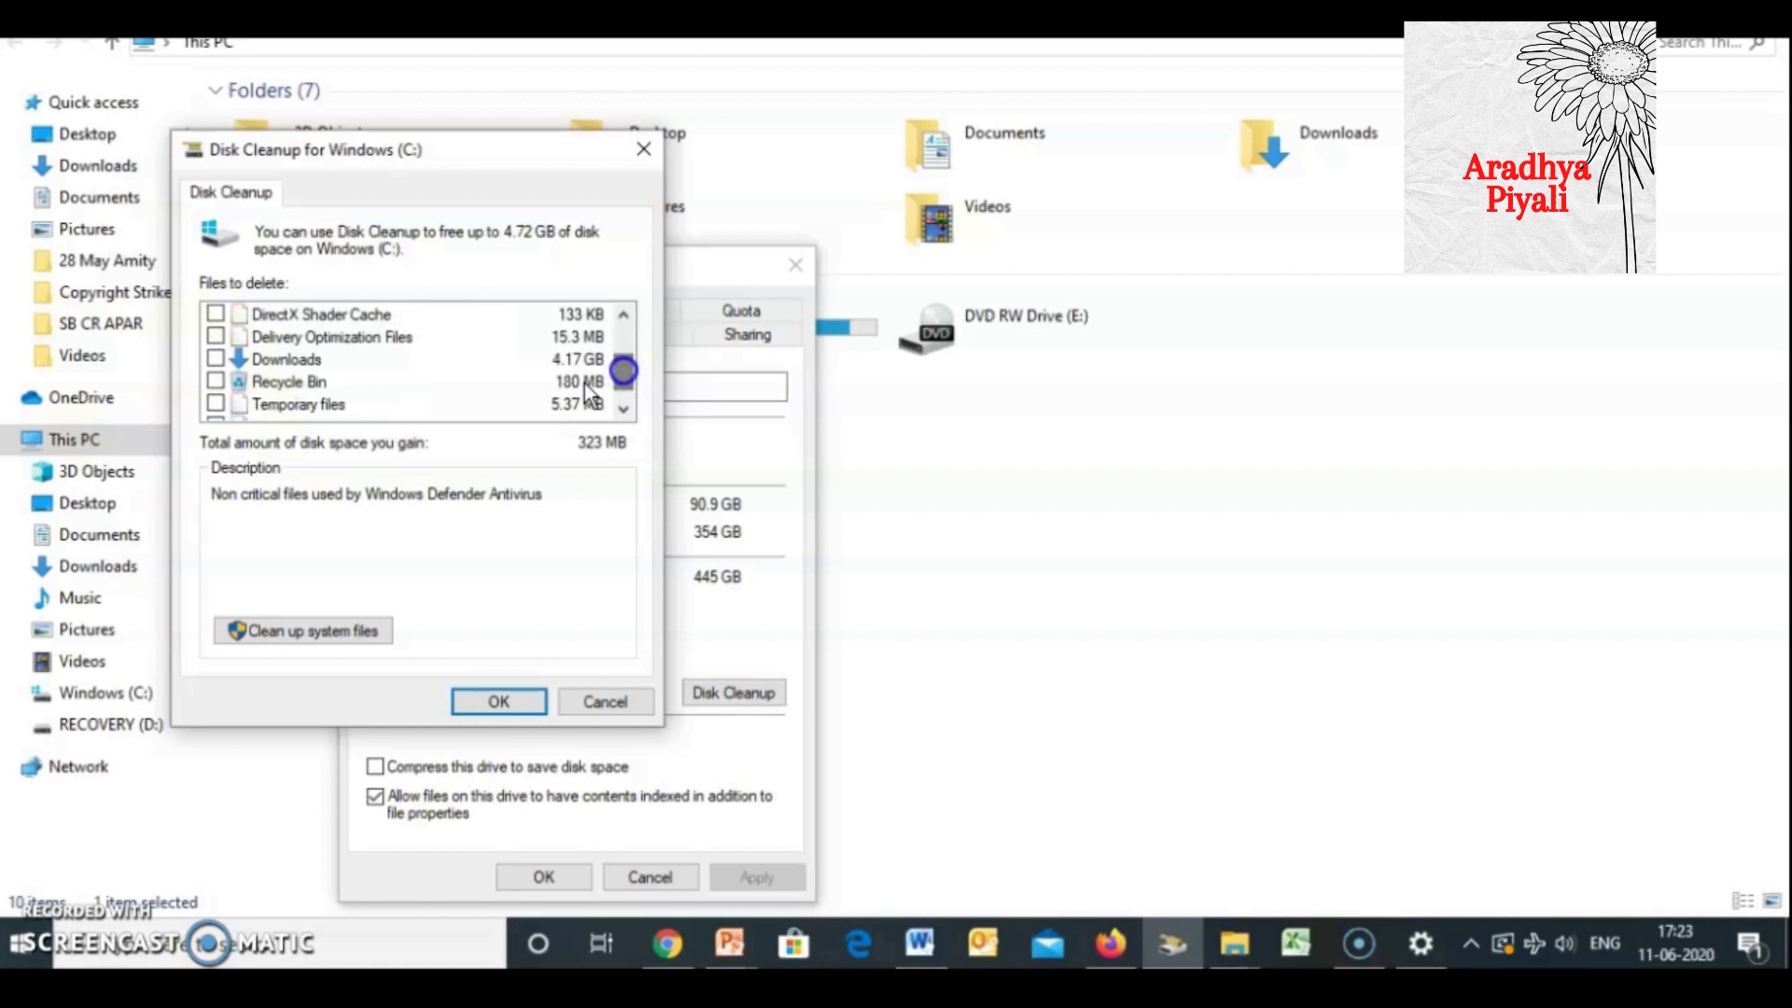
{"action": "left_click", "coordinate": [215, 382]}
{"action": "left_click_drag", "start_coordinate": [626, 378], "coordinate": [626, 399]}
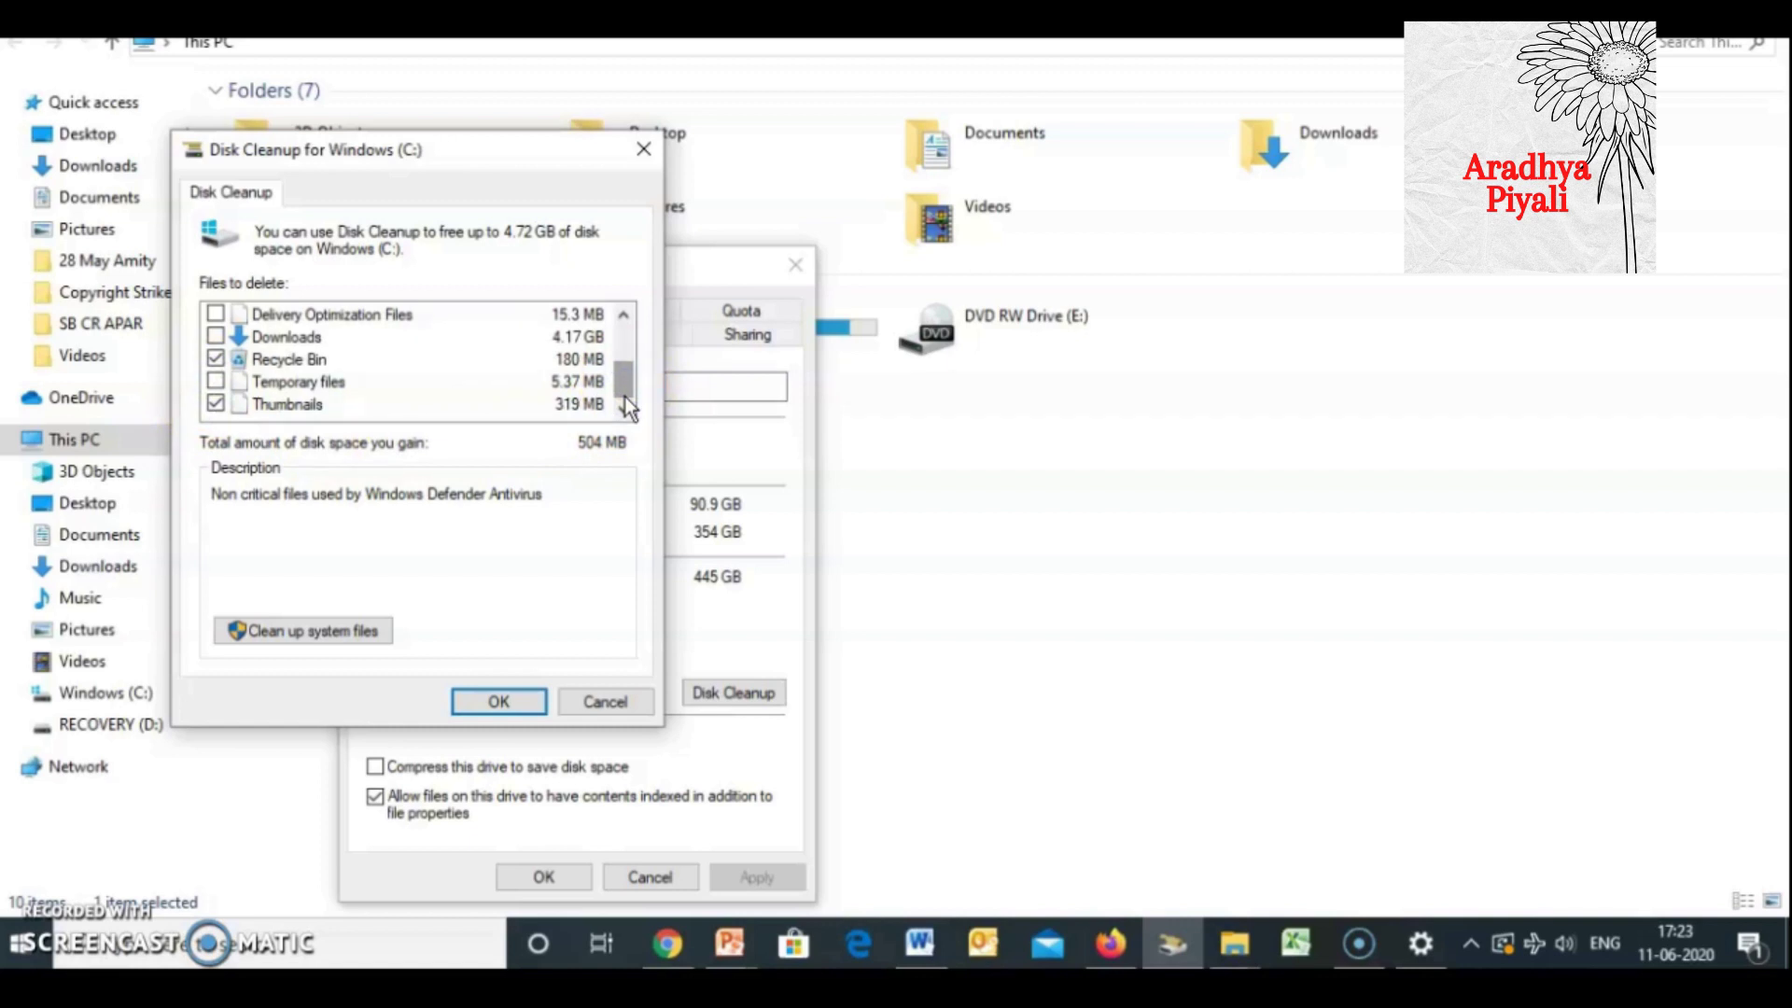
{"action": "key", "text": "space"}
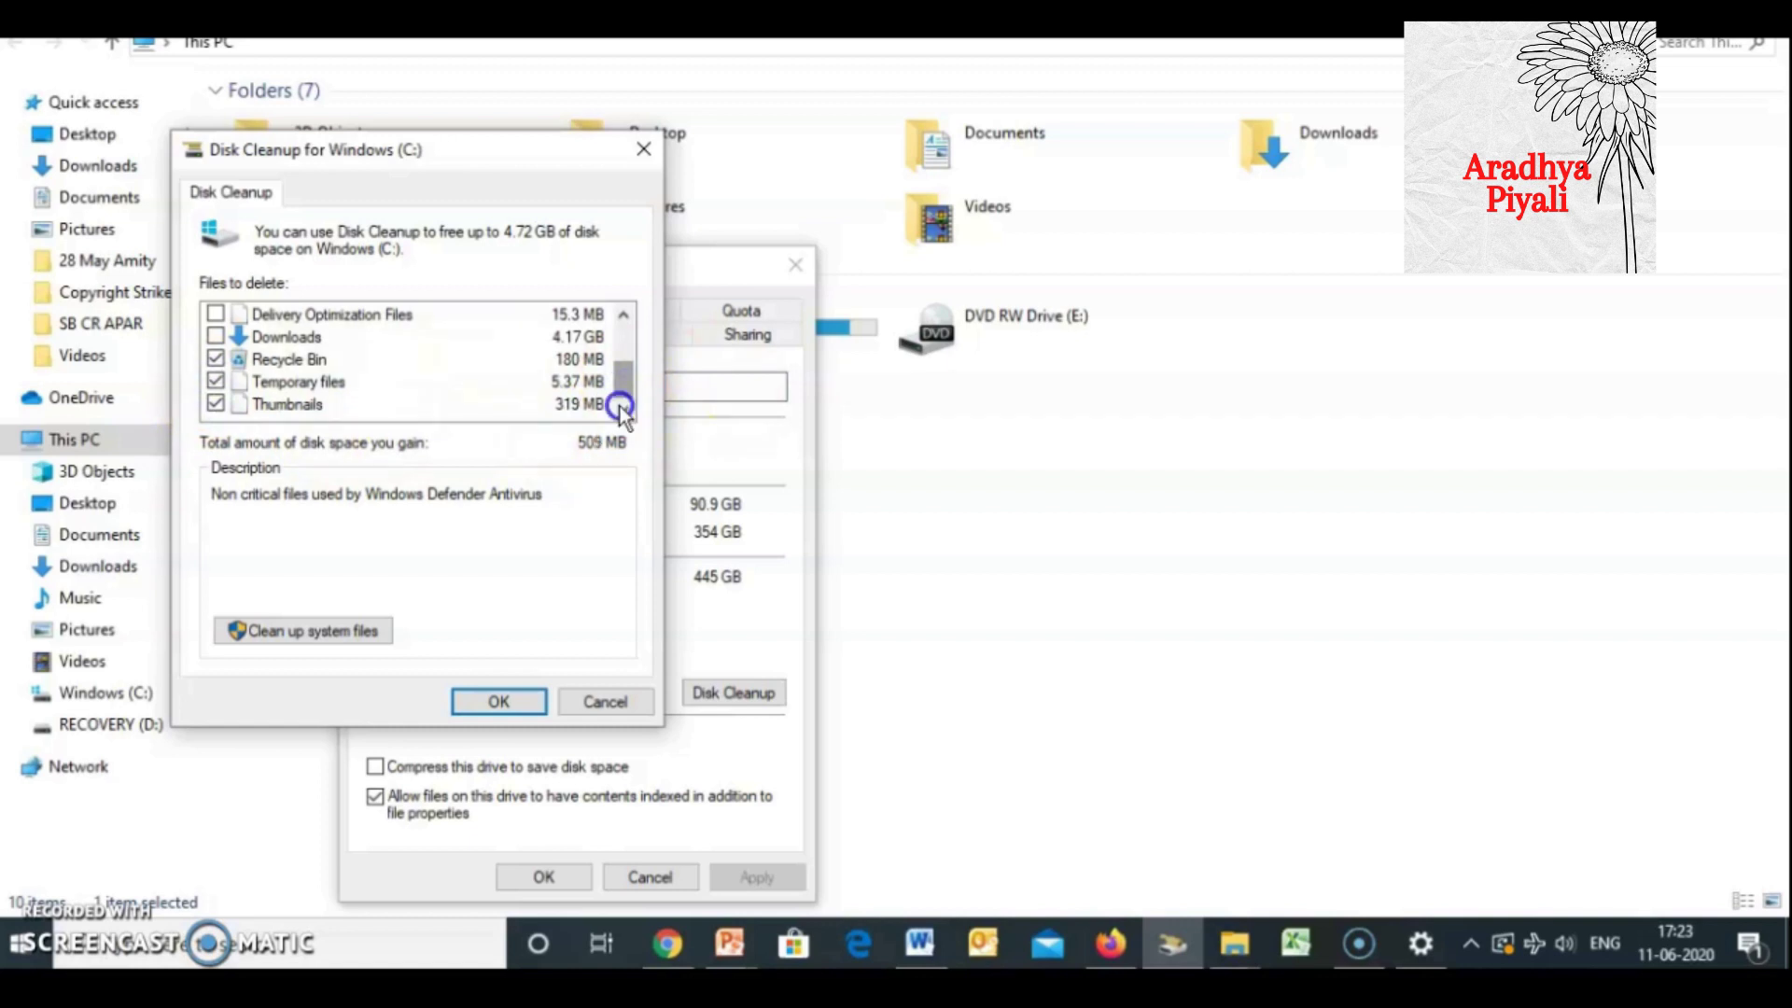
{"action": "left_click", "coordinate": [508, 698]}
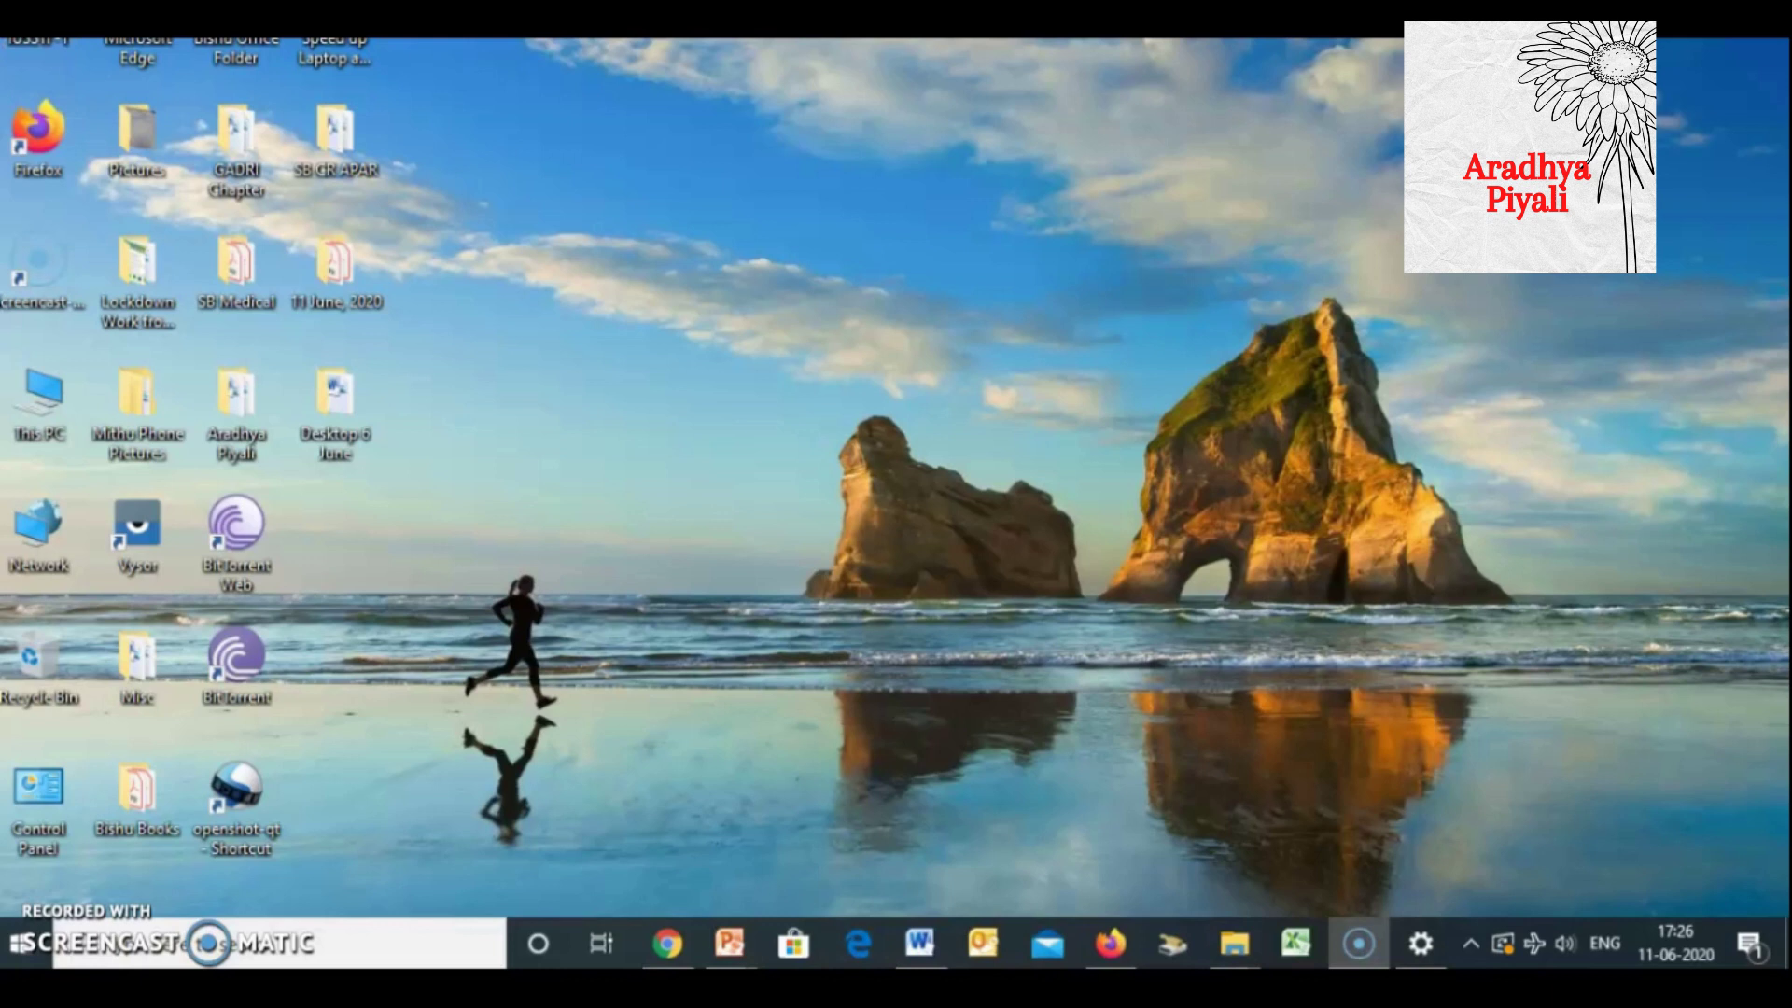
Step: Open the System control panel and bring up the Performance Options from the advanced system settings
{"action": "left_click", "coordinate": [323, 938]}
{"action": "type", "text": "S"}
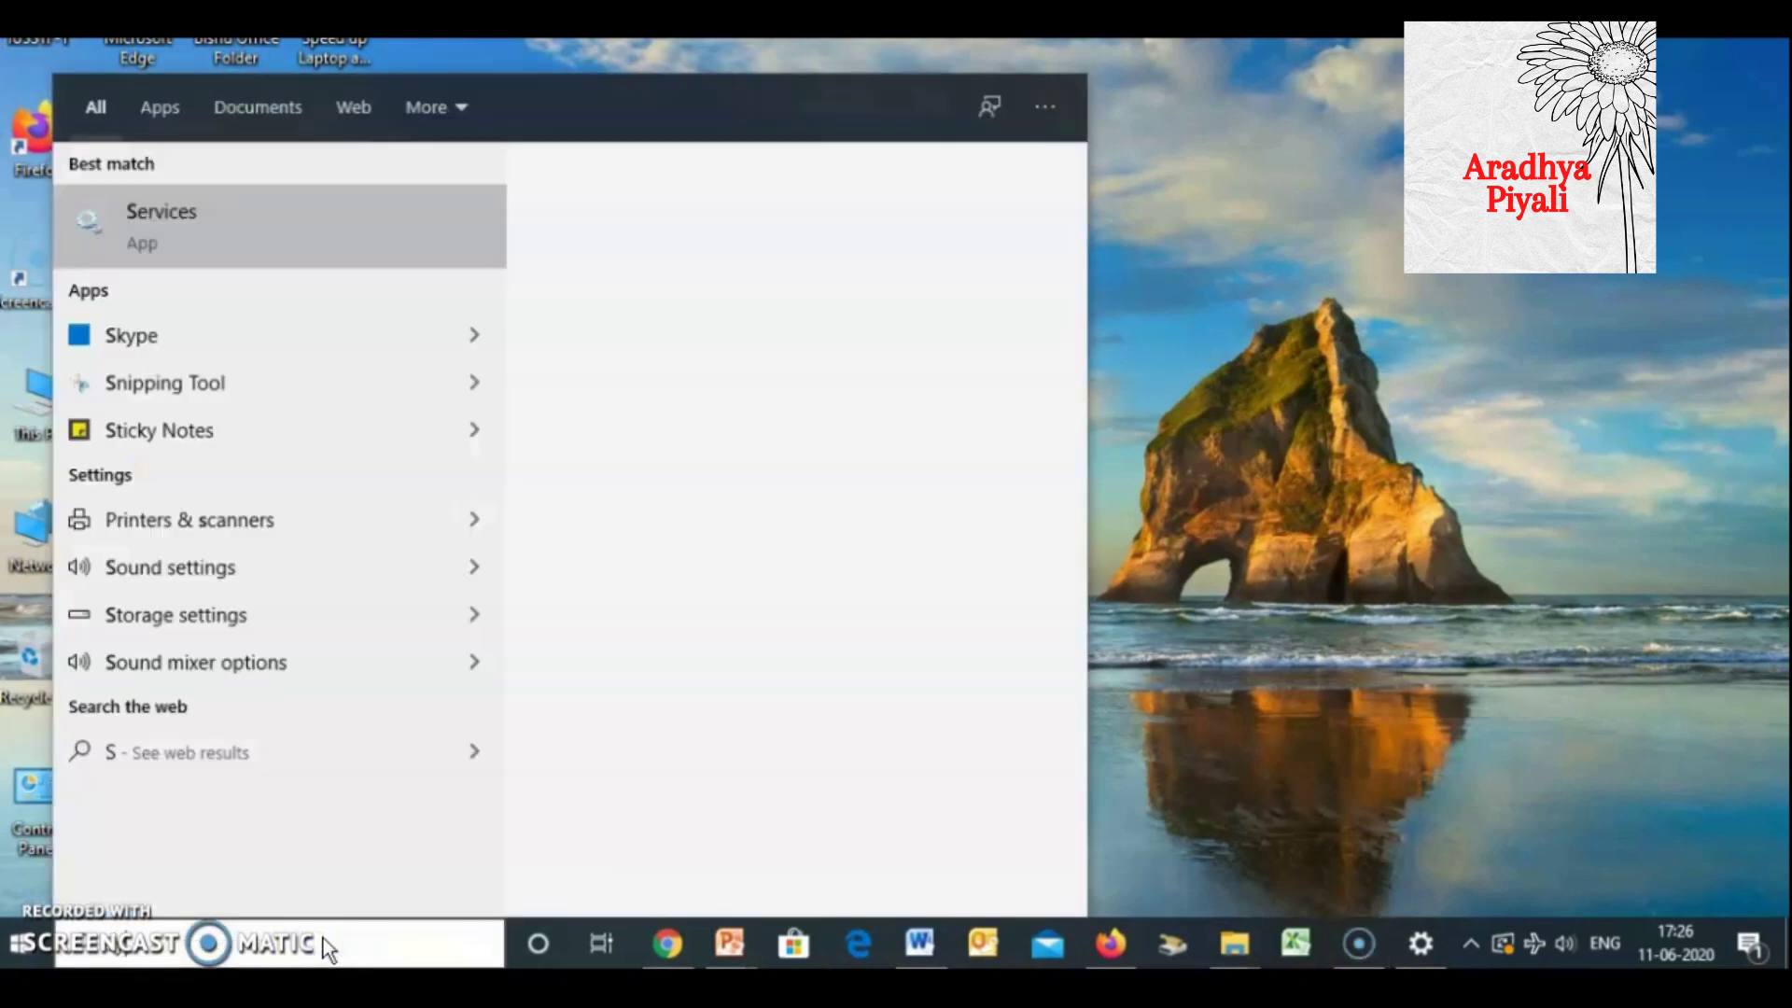
{"action": "type", "text": "ystem"}
{"action": "left_click", "coordinate": [180, 244]}
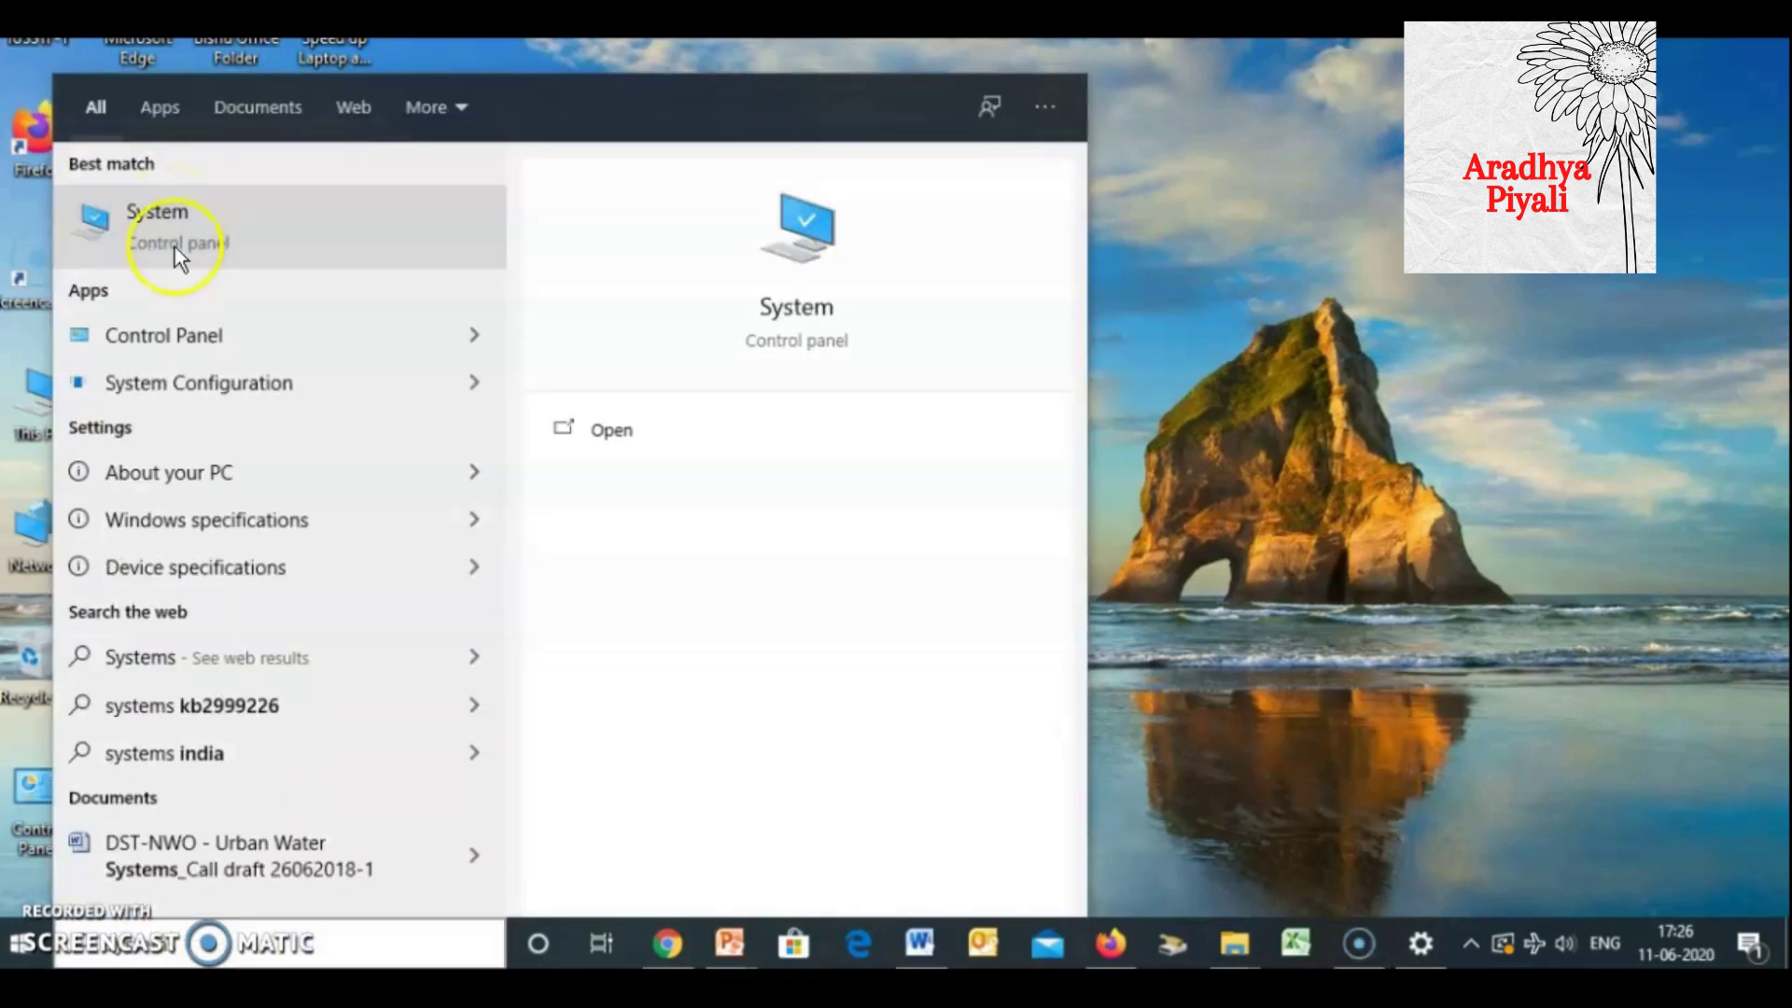
{"action": "left_click", "coordinate": [101, 220]}
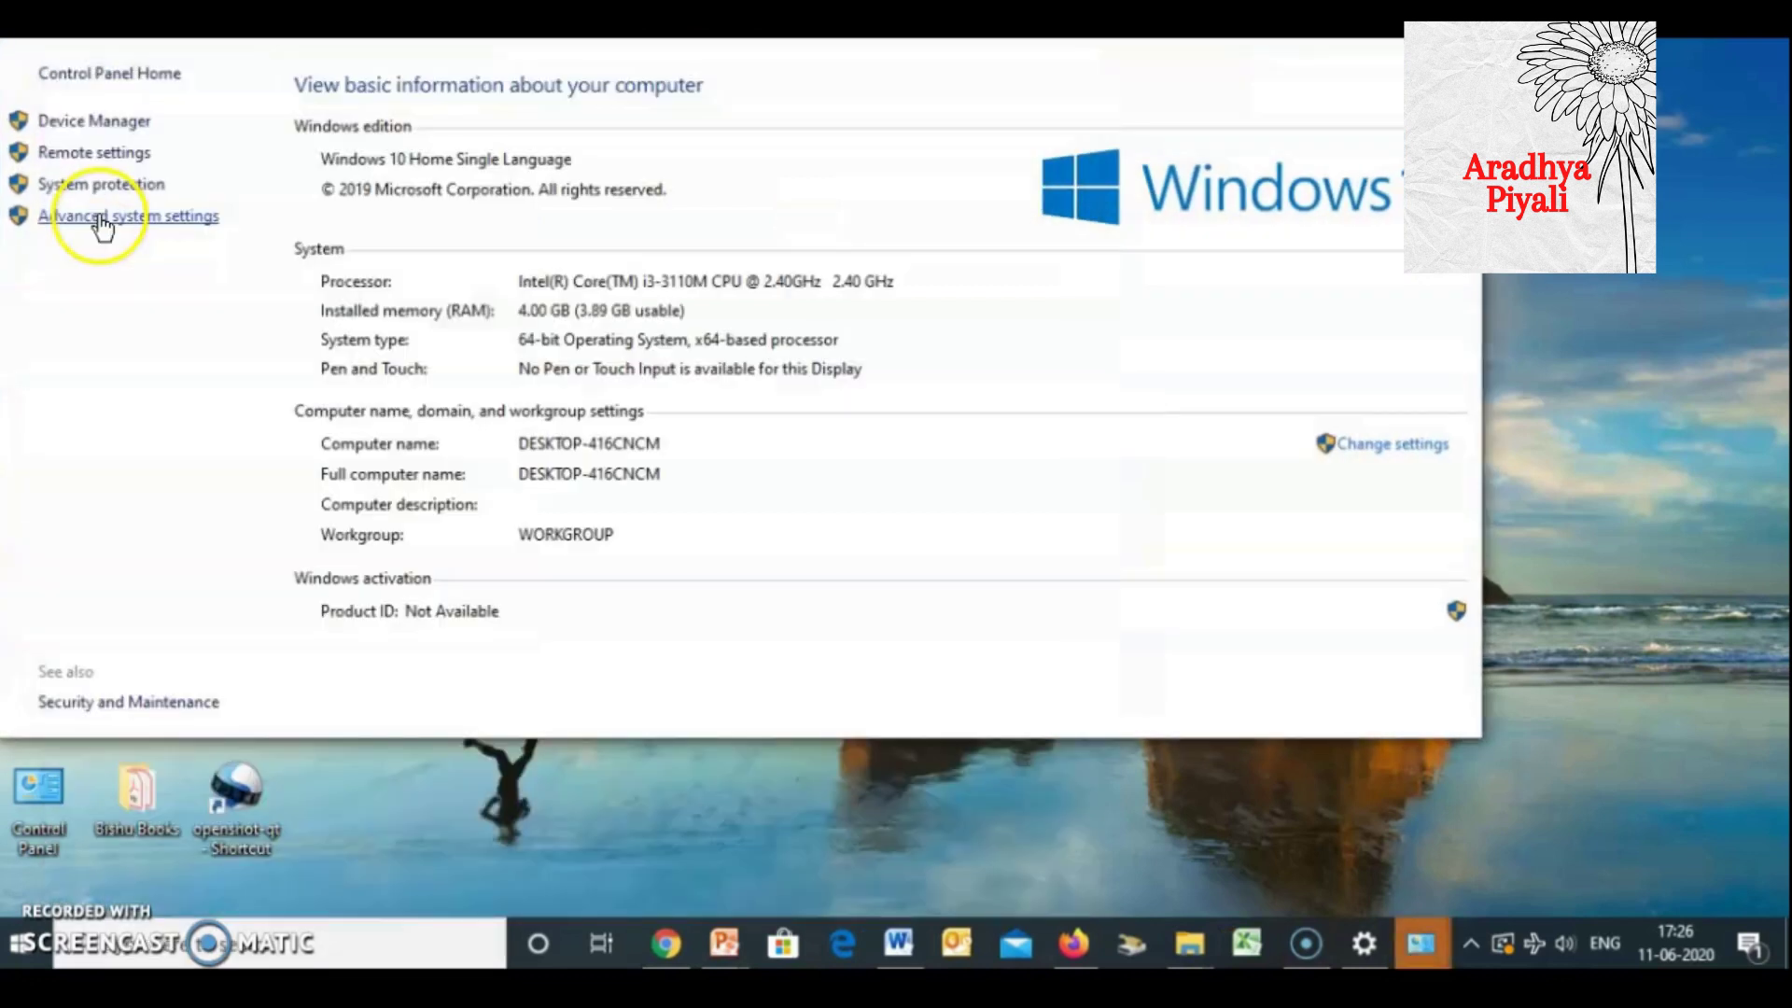
{"action": "left_click", "coordinate": [138, 191]}
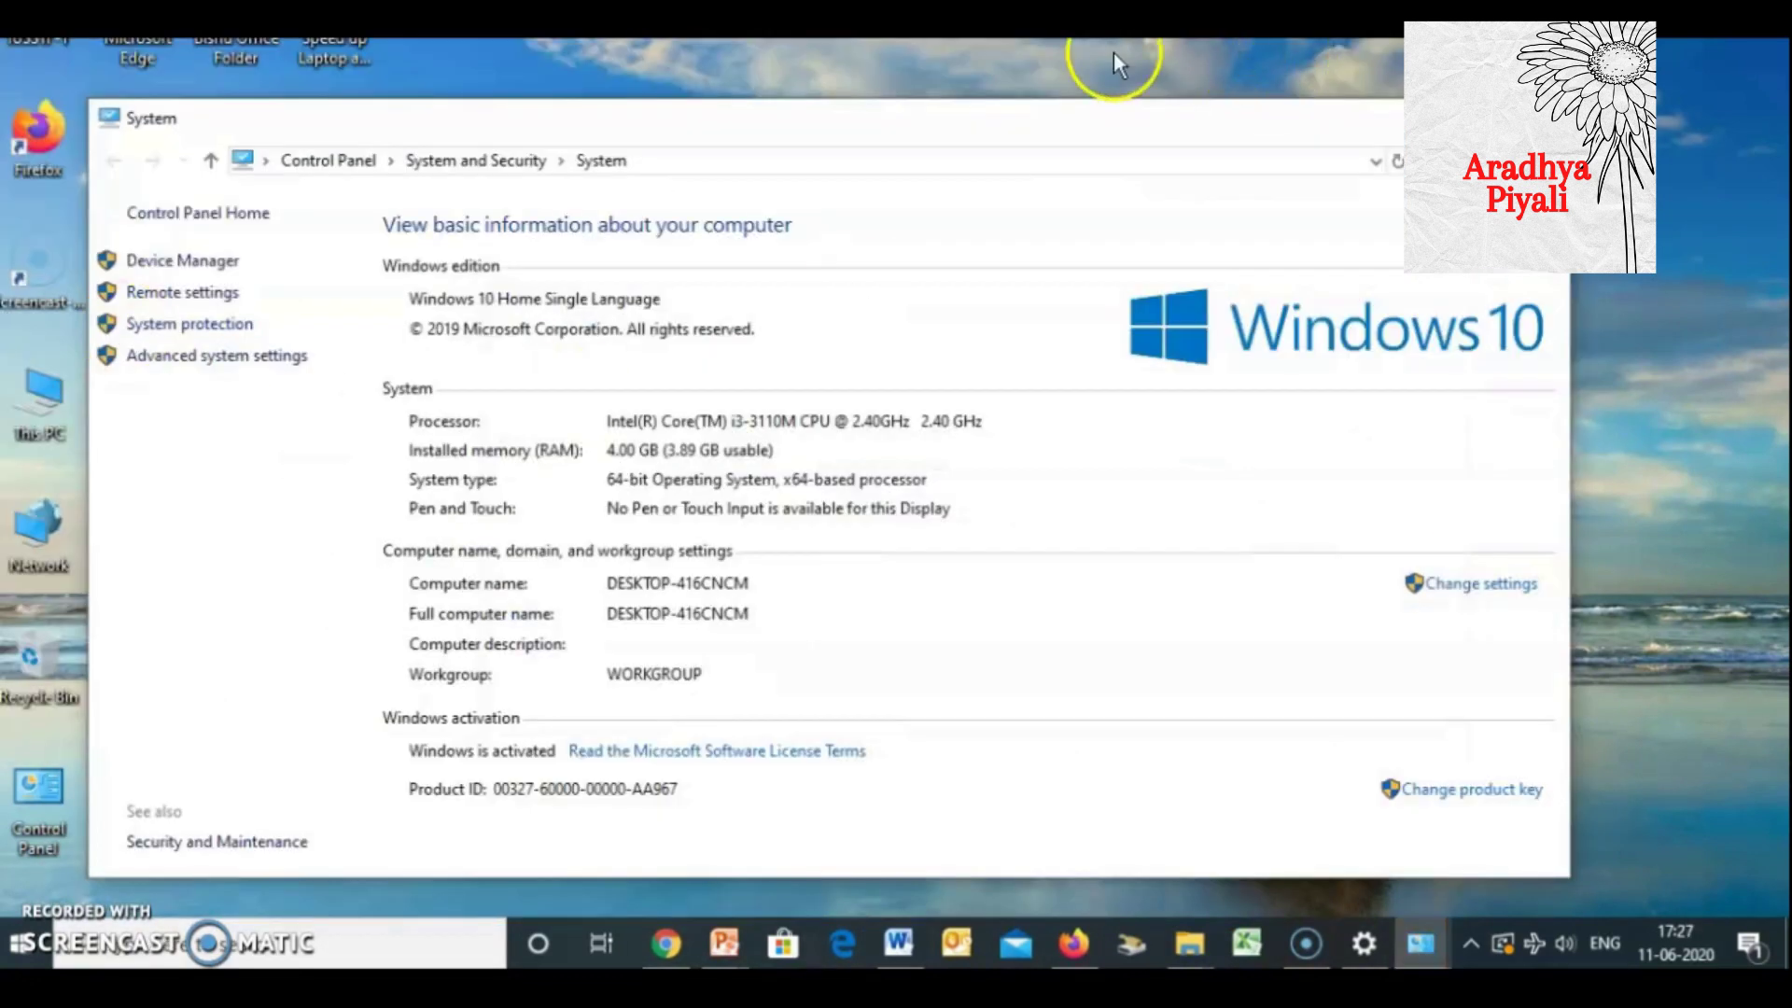
{"action": "left_click", "coordinate": [197, 355]}
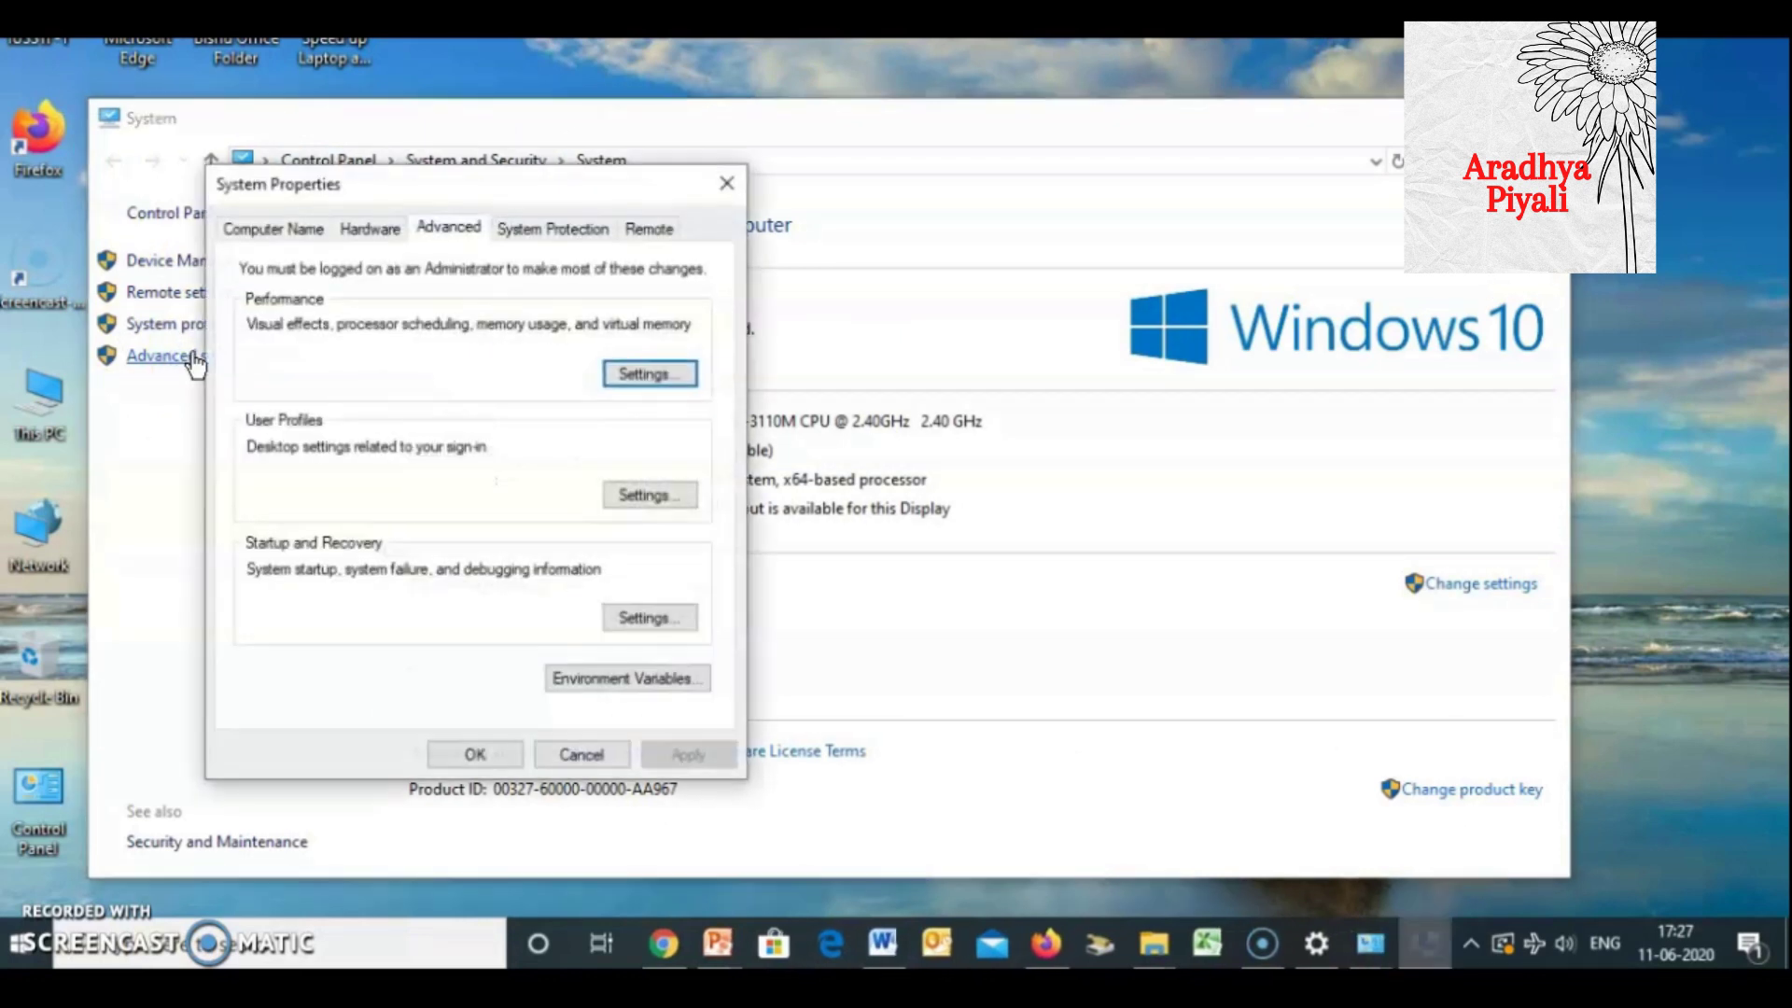
{"action": "left_click", "coordinate": [614, 378]}
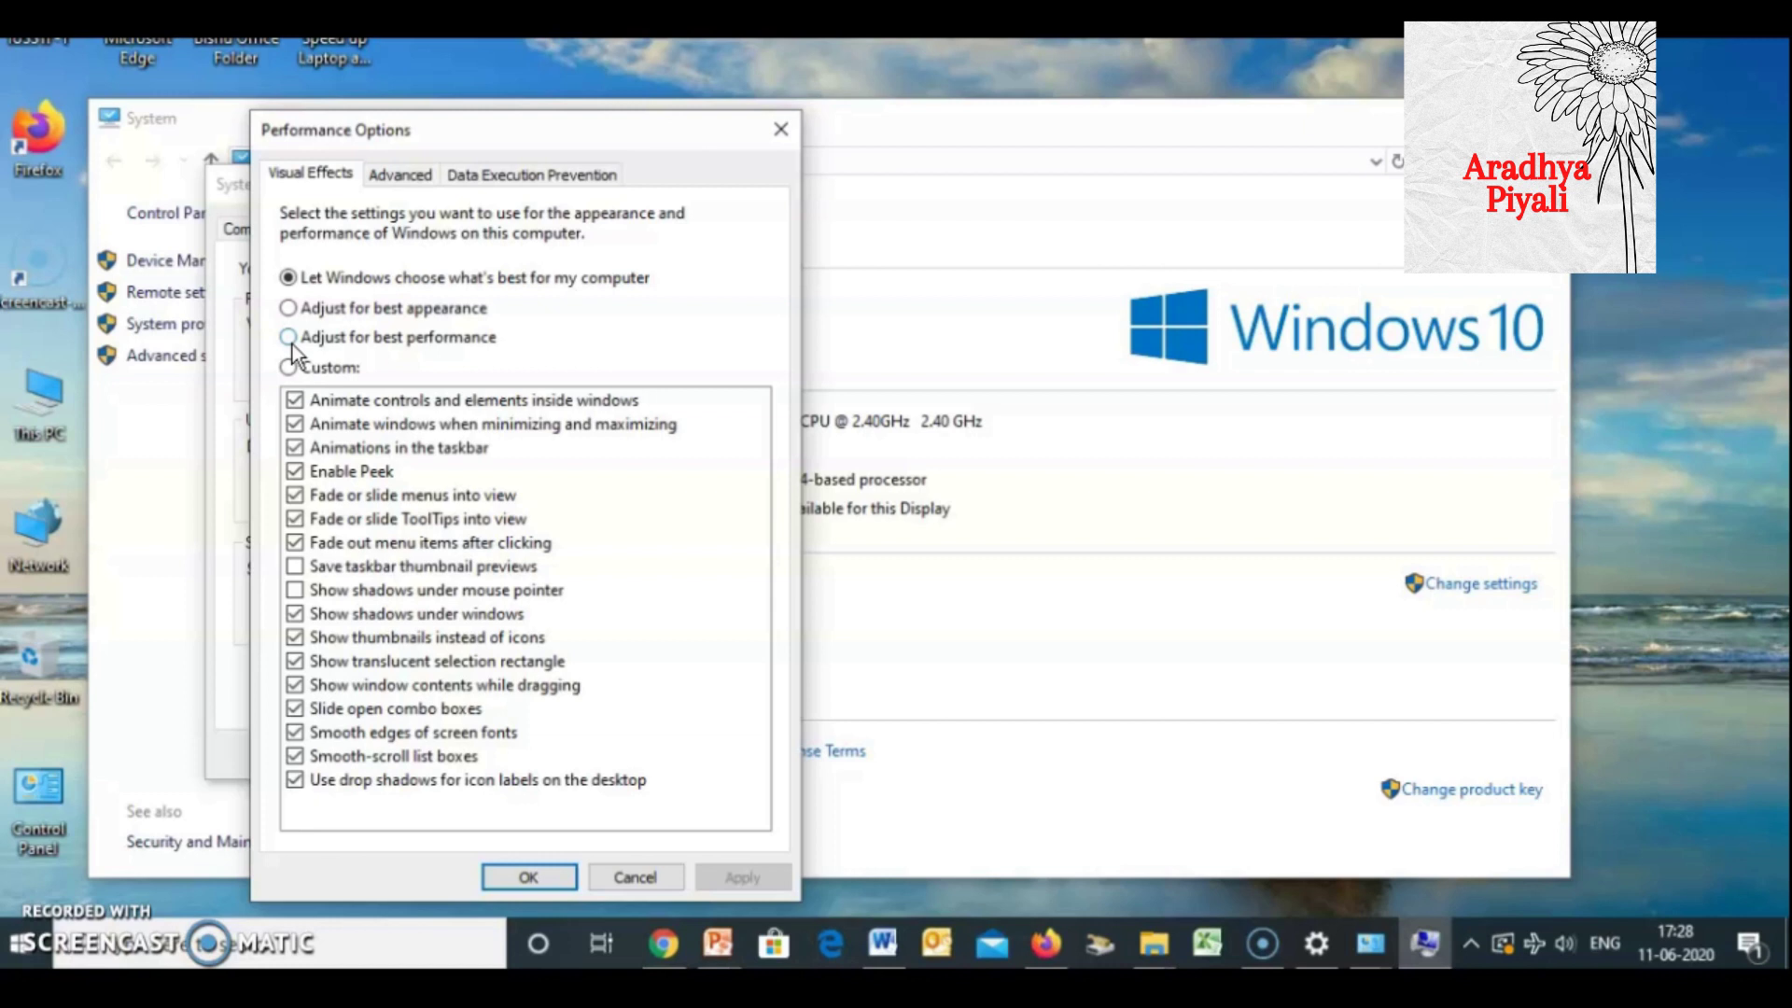
Step: Adjust visual effects for best performance but re-enable window, control and taskbar animations, mouse pointer shadows, the translucent selection rectangle and window contents while dragging
{"action": "left_click", "coordinate": [293, 345]}
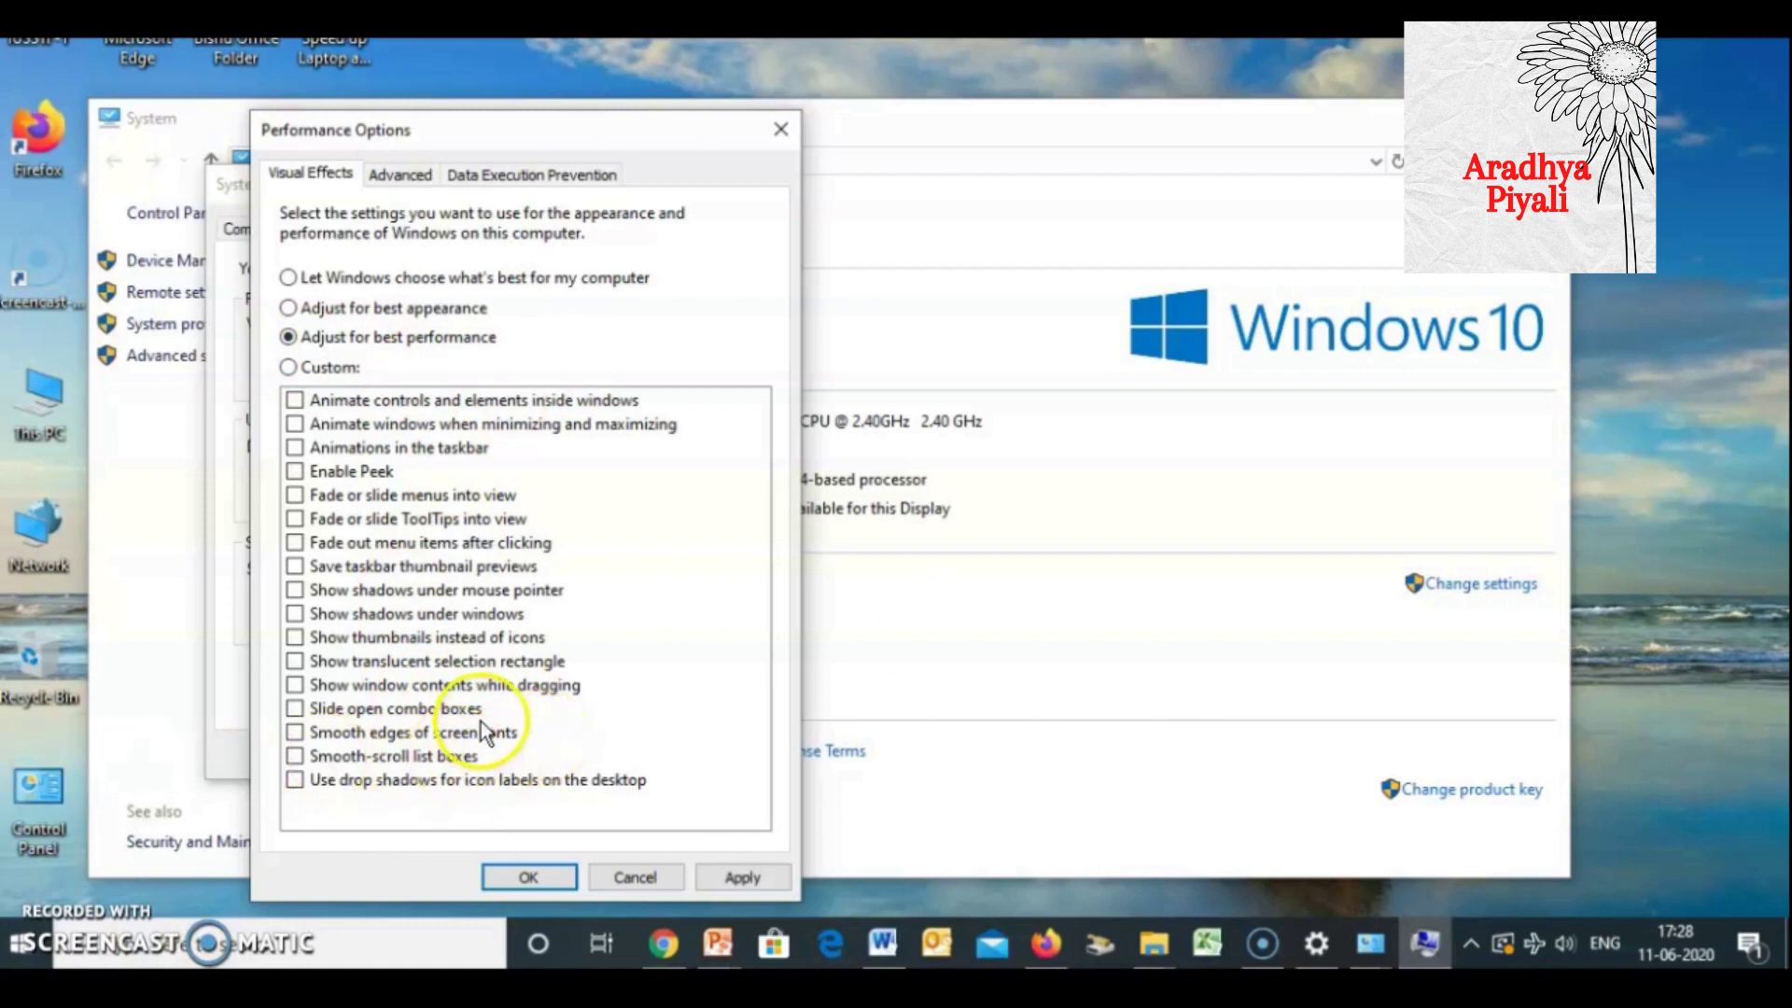
{"action": "left_click", "coordinate": [295, 661]}
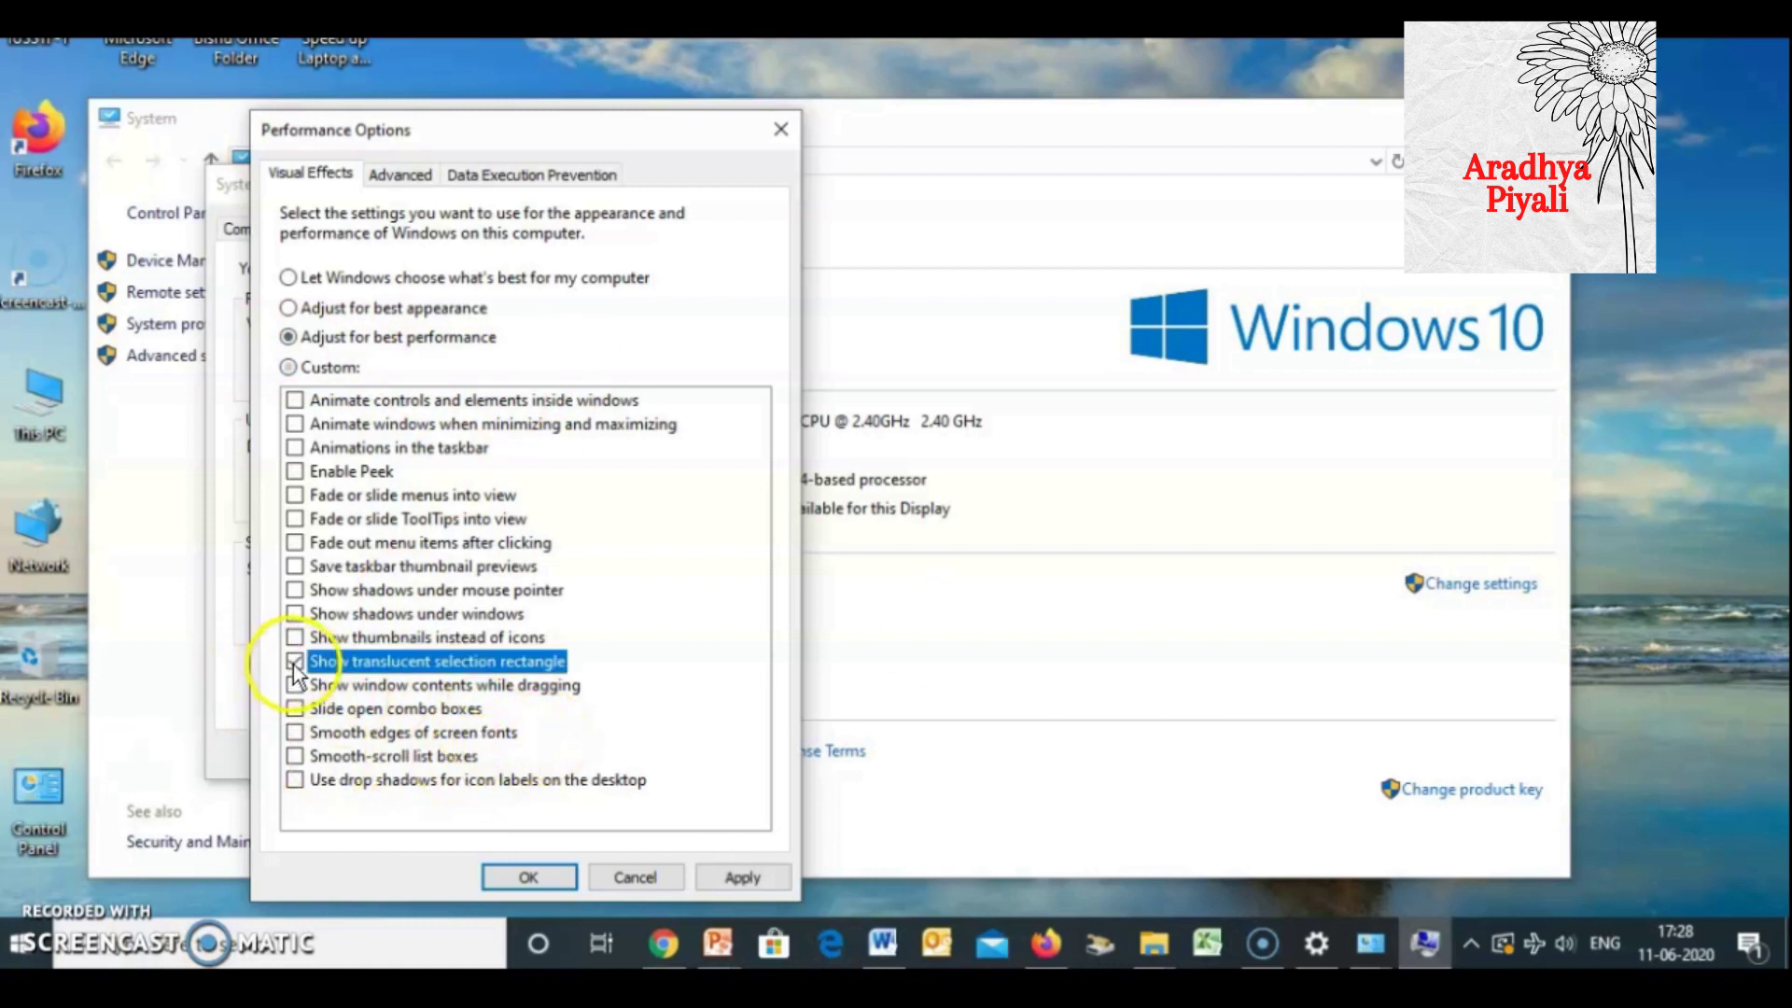
{"action": "left_click", "coordinate": [295, 695]}
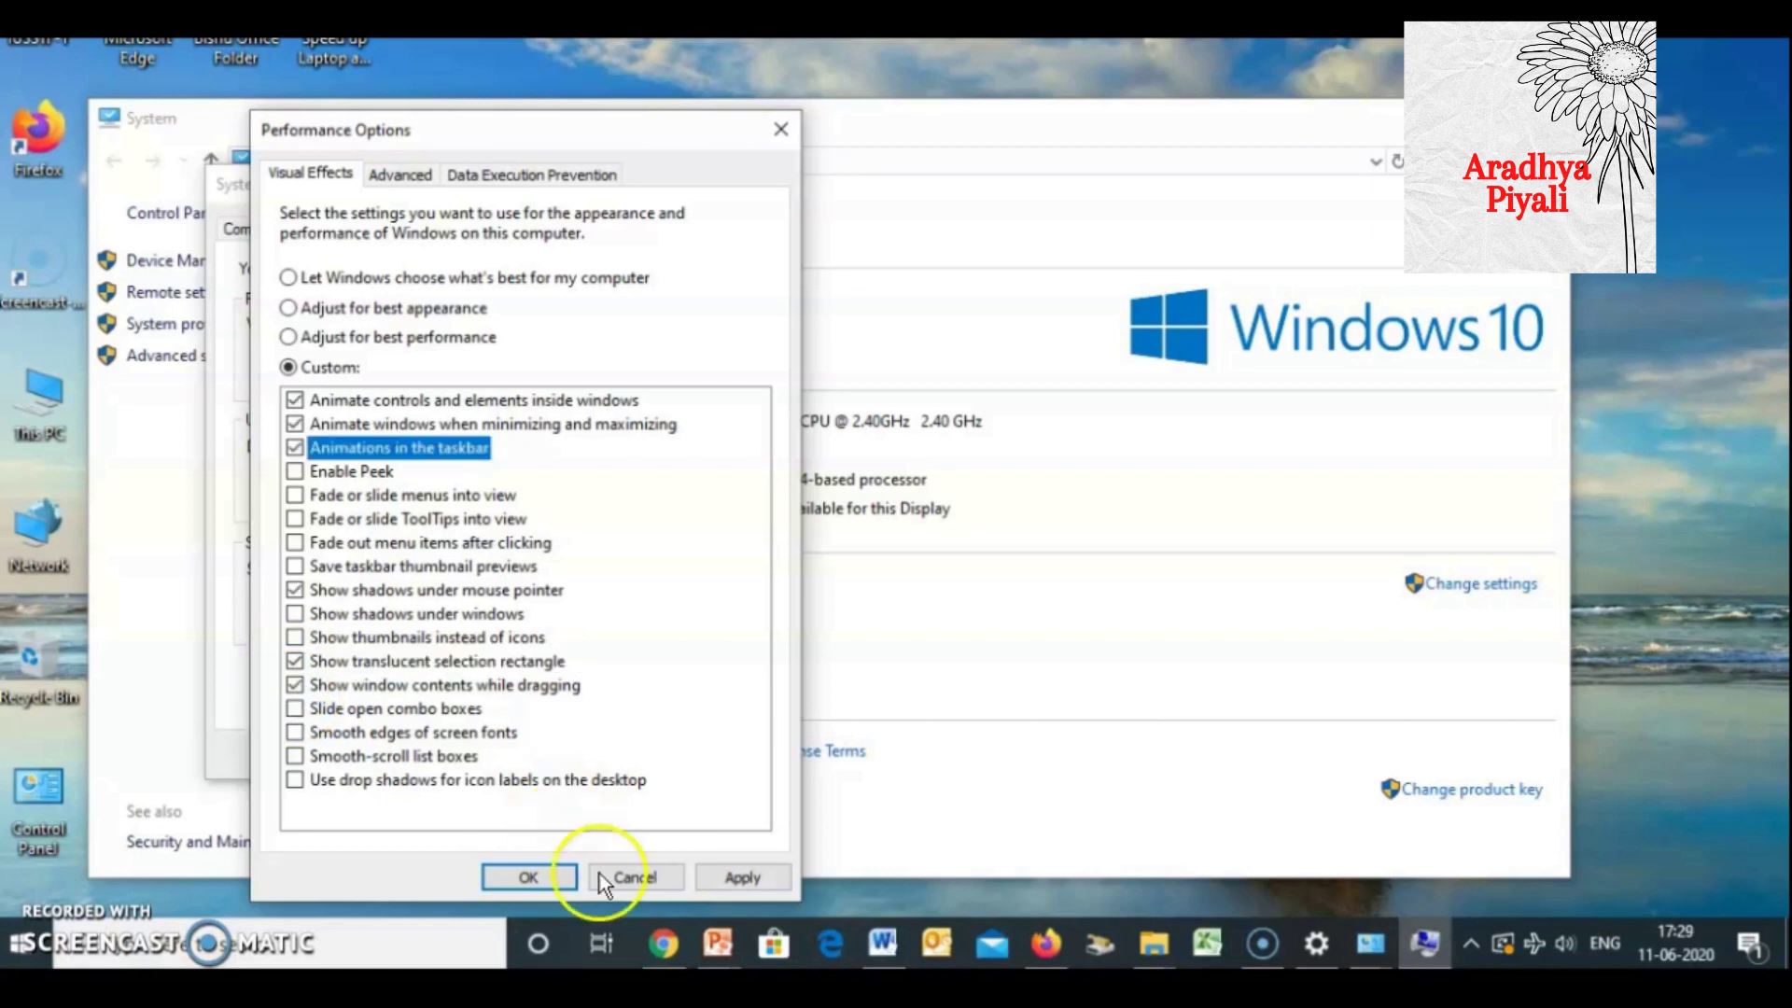
Step: Apply the custom visual effects, close Performance Options and System Properties, and return to the desktop
{"action": "left_click", "coordinate": [742, 877]}
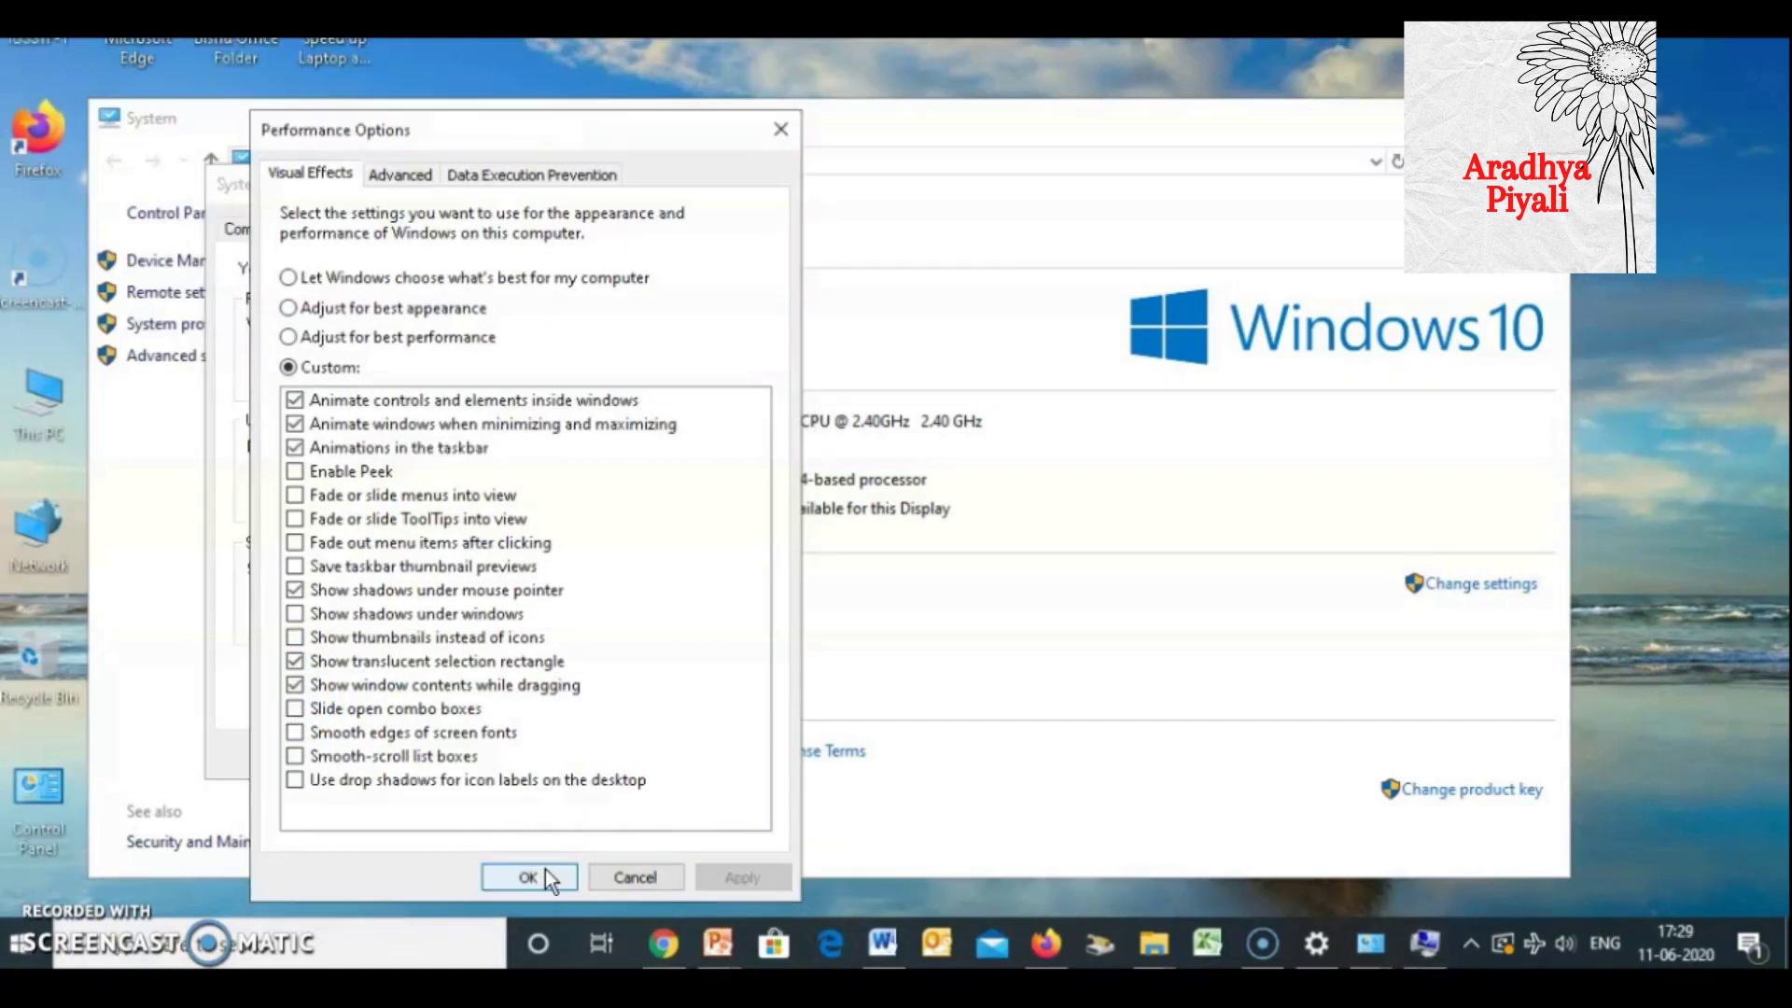
{"action": "left_click", "coordinate": [542, 876]}
{"action": "left_click", "coordinate": [1205, 634]}
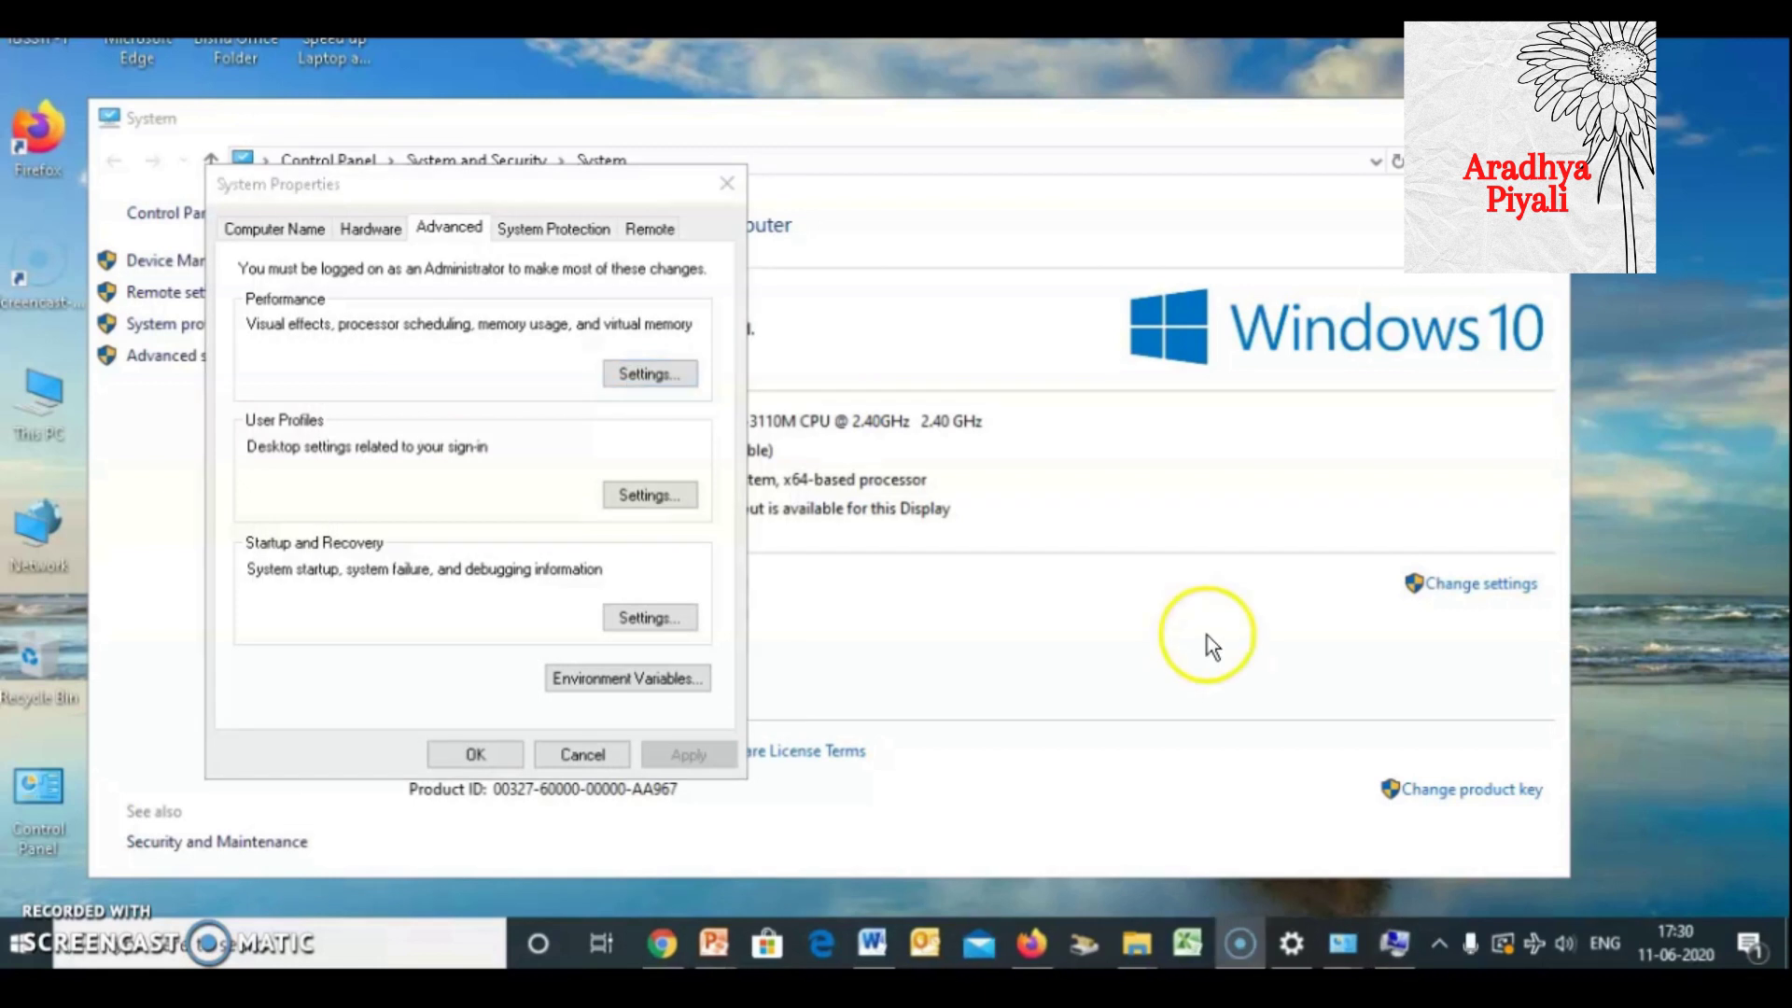
{"action": "left_click", "coordinate": [476, 754]}
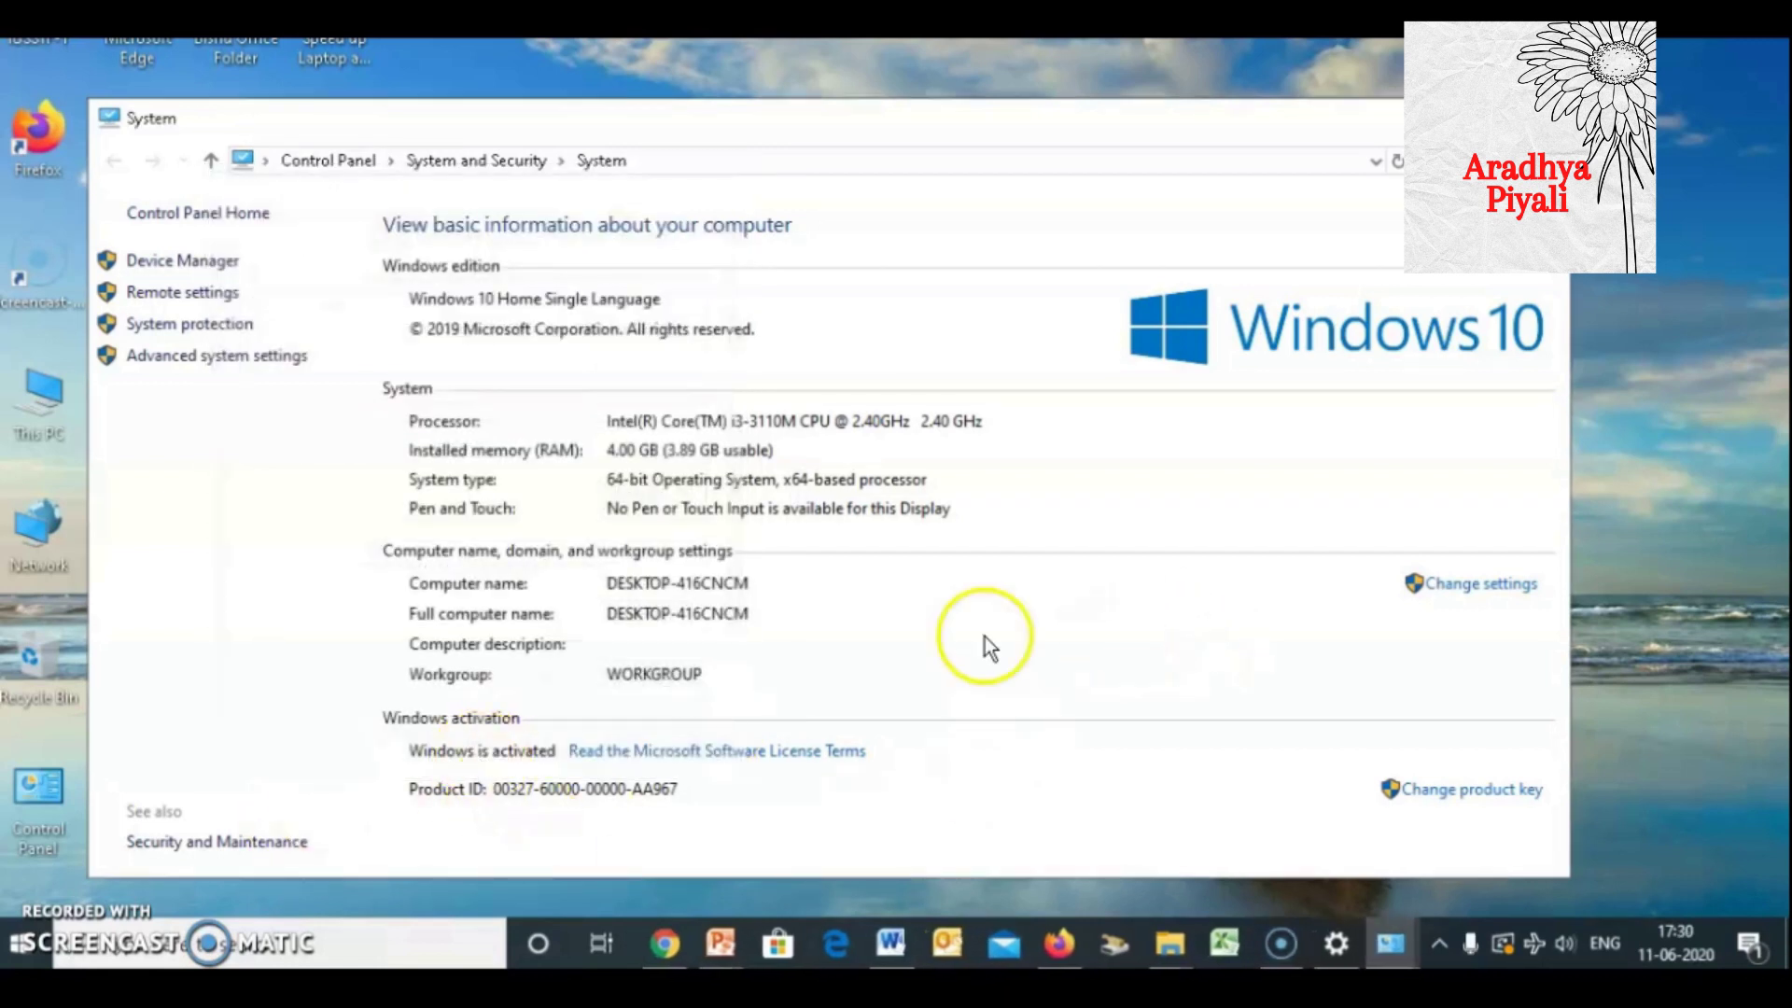
{"action": "key", "text": "super+d"}
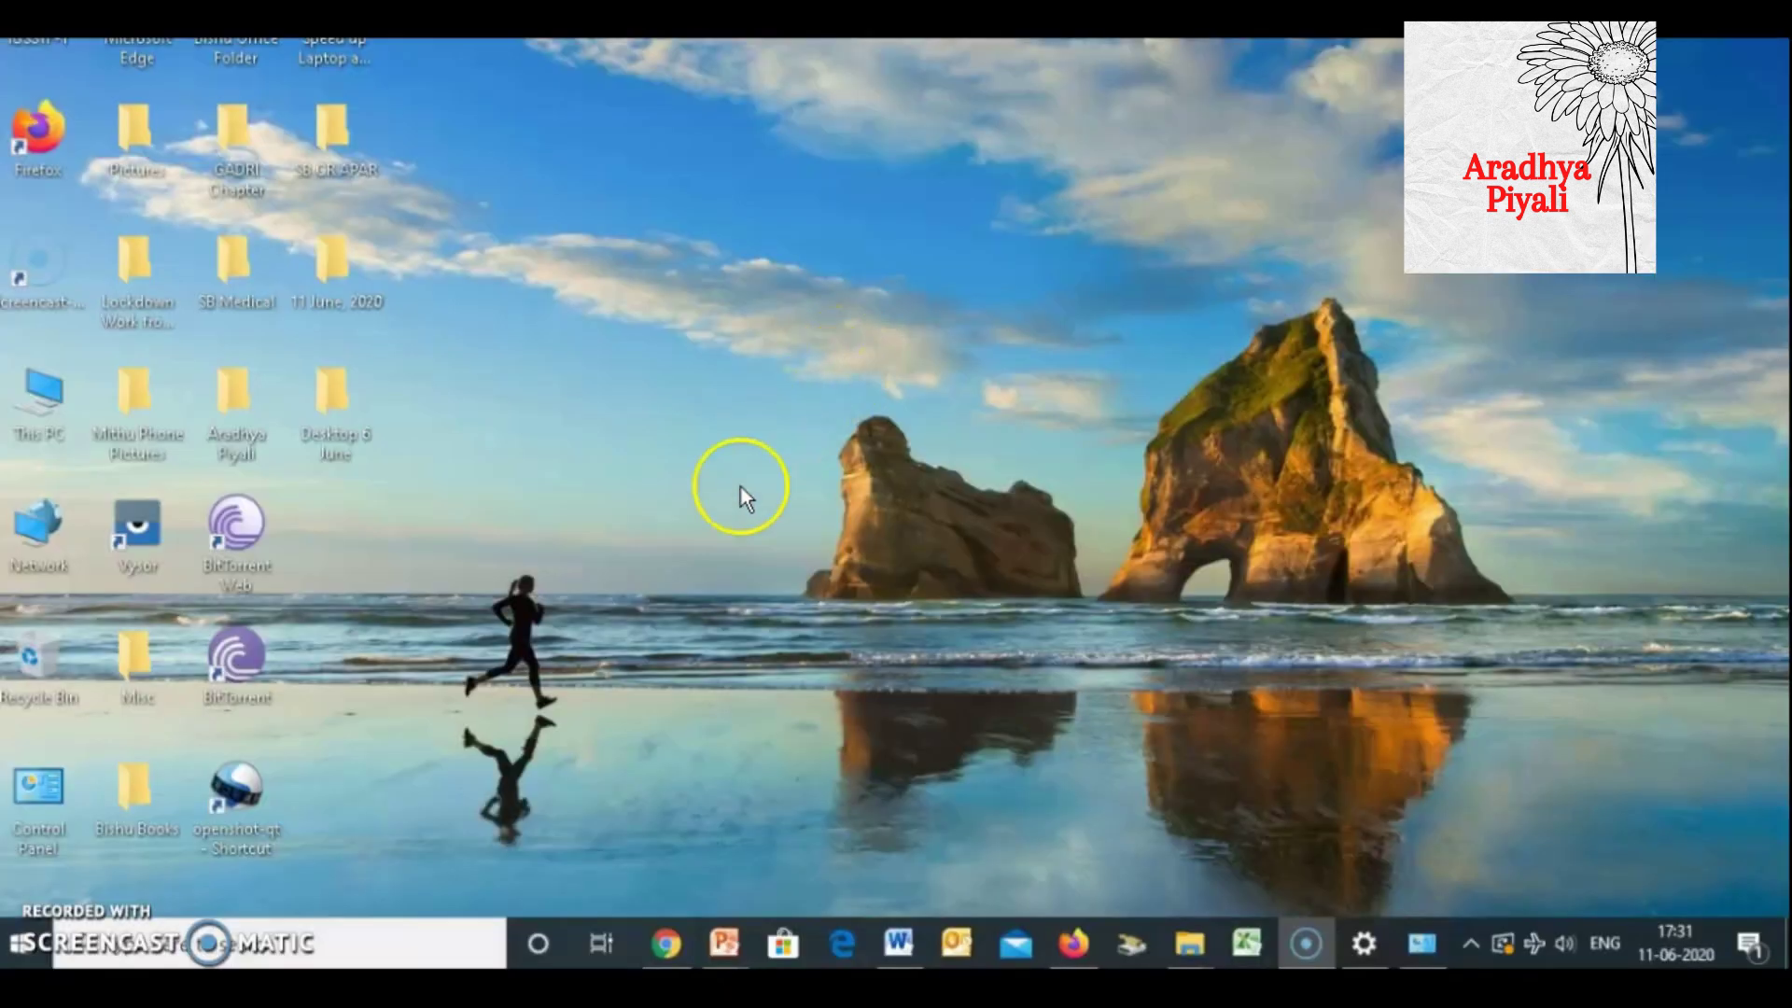
Step: Open the user's temporary files folder by running %temp% from the Run dialog
{"action": "left_click", "coordinate": [341, 947]}
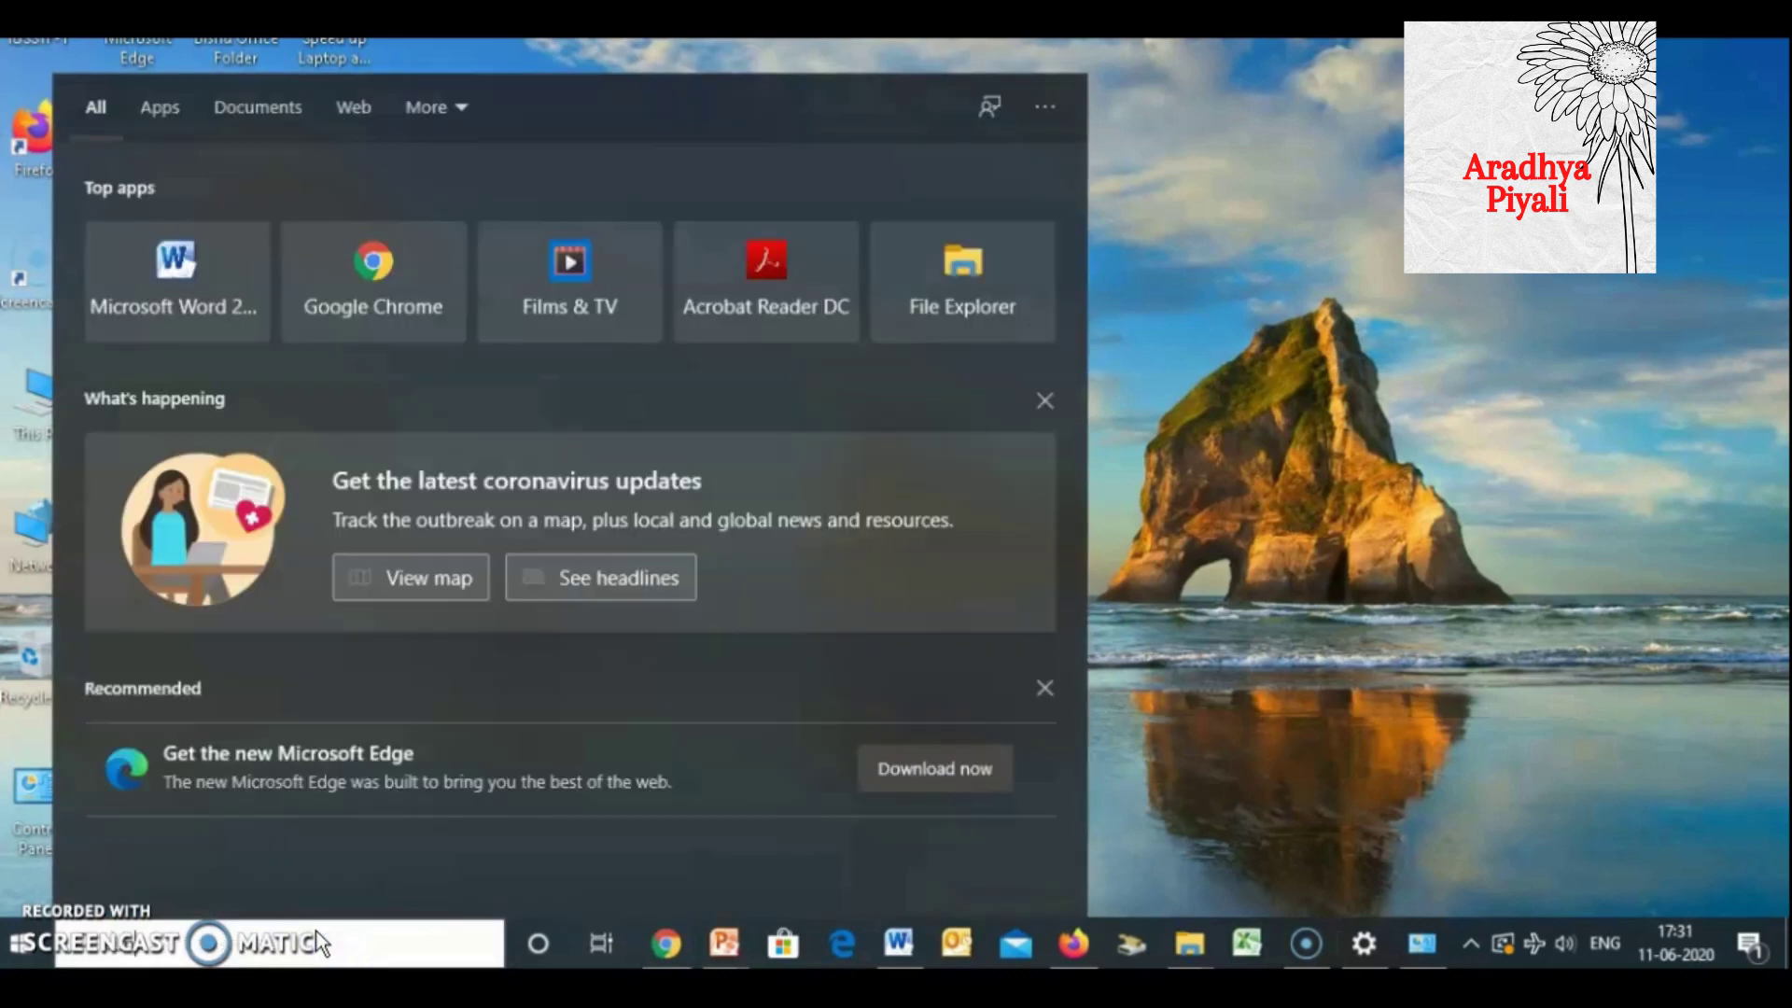
{"action": "type", "text": "run"}
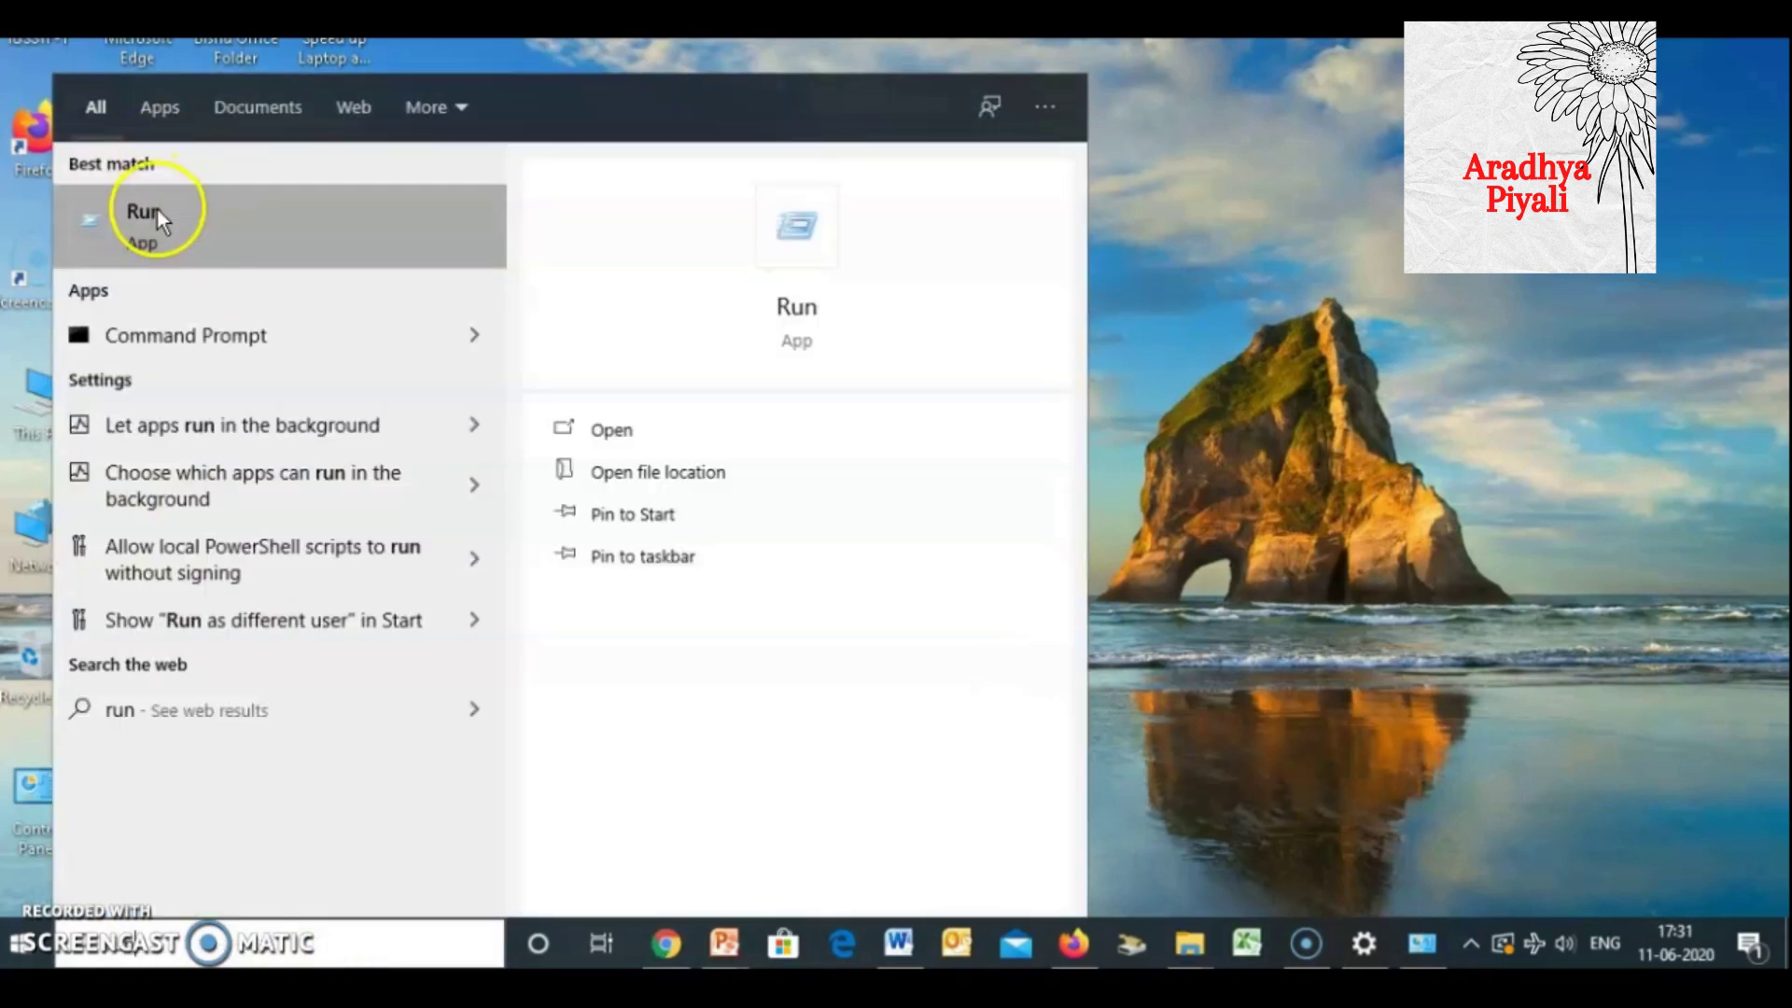
{"action": "left_click", "coordinate": [202, 244]}
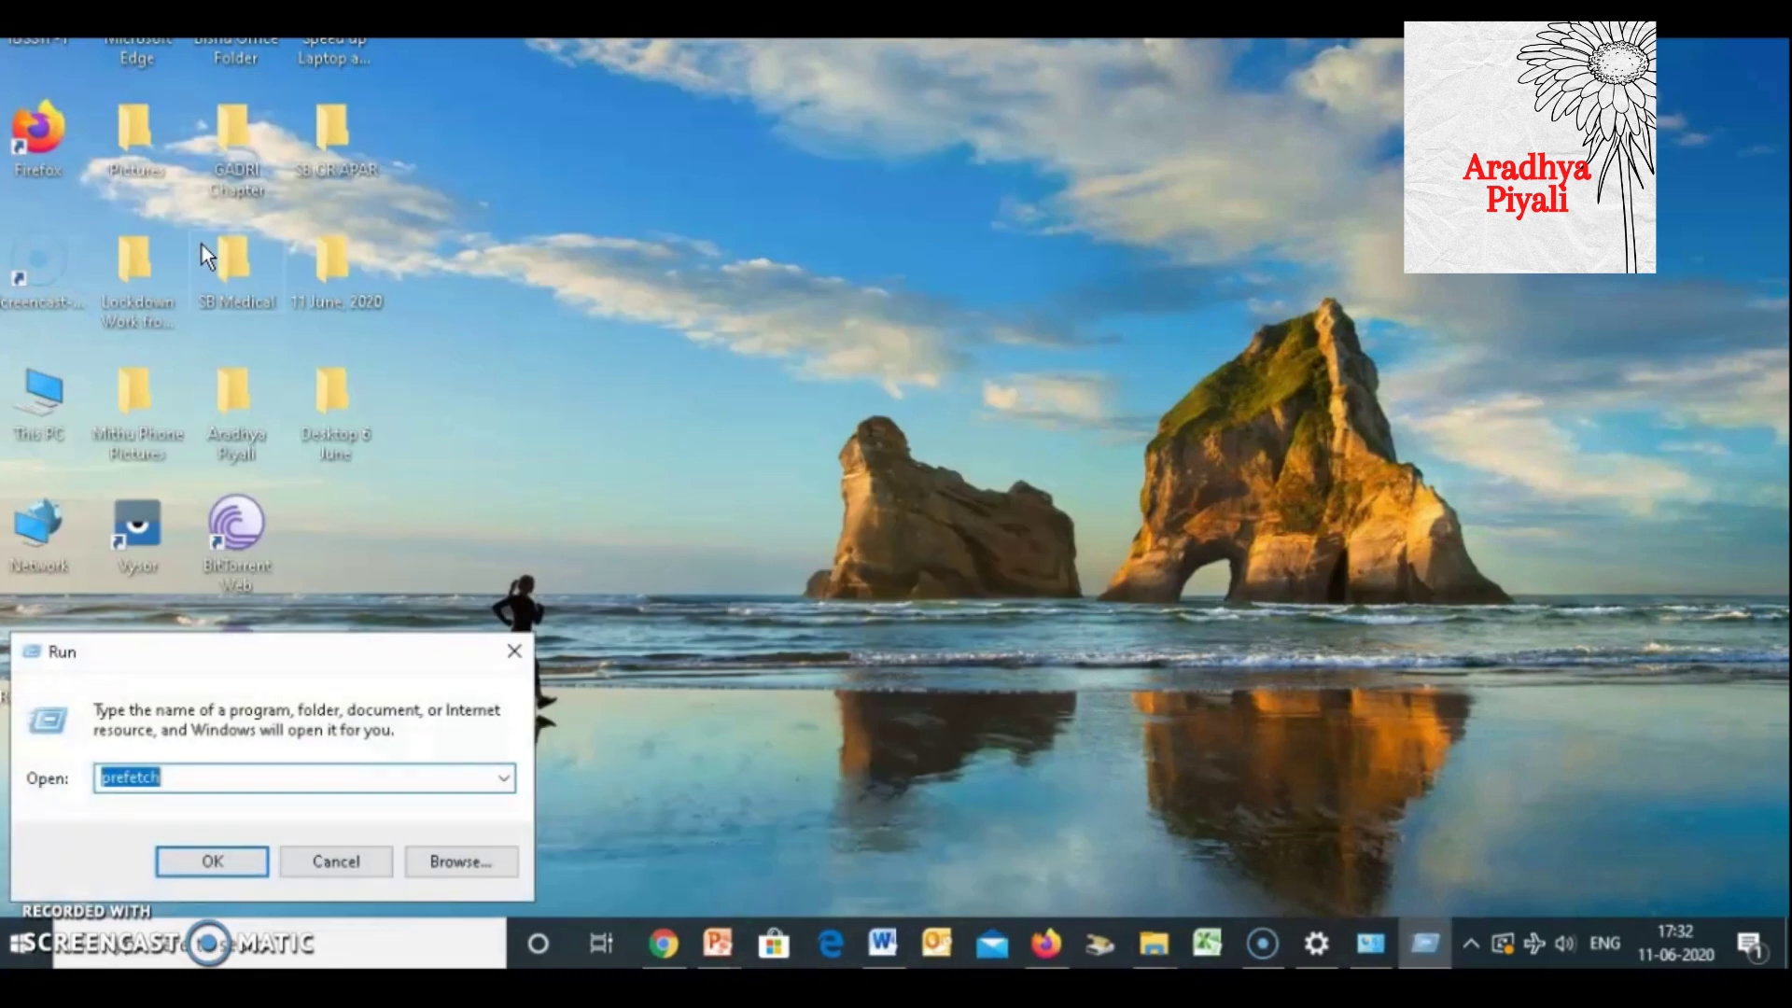
{"action": "type", "text": "%tem"}
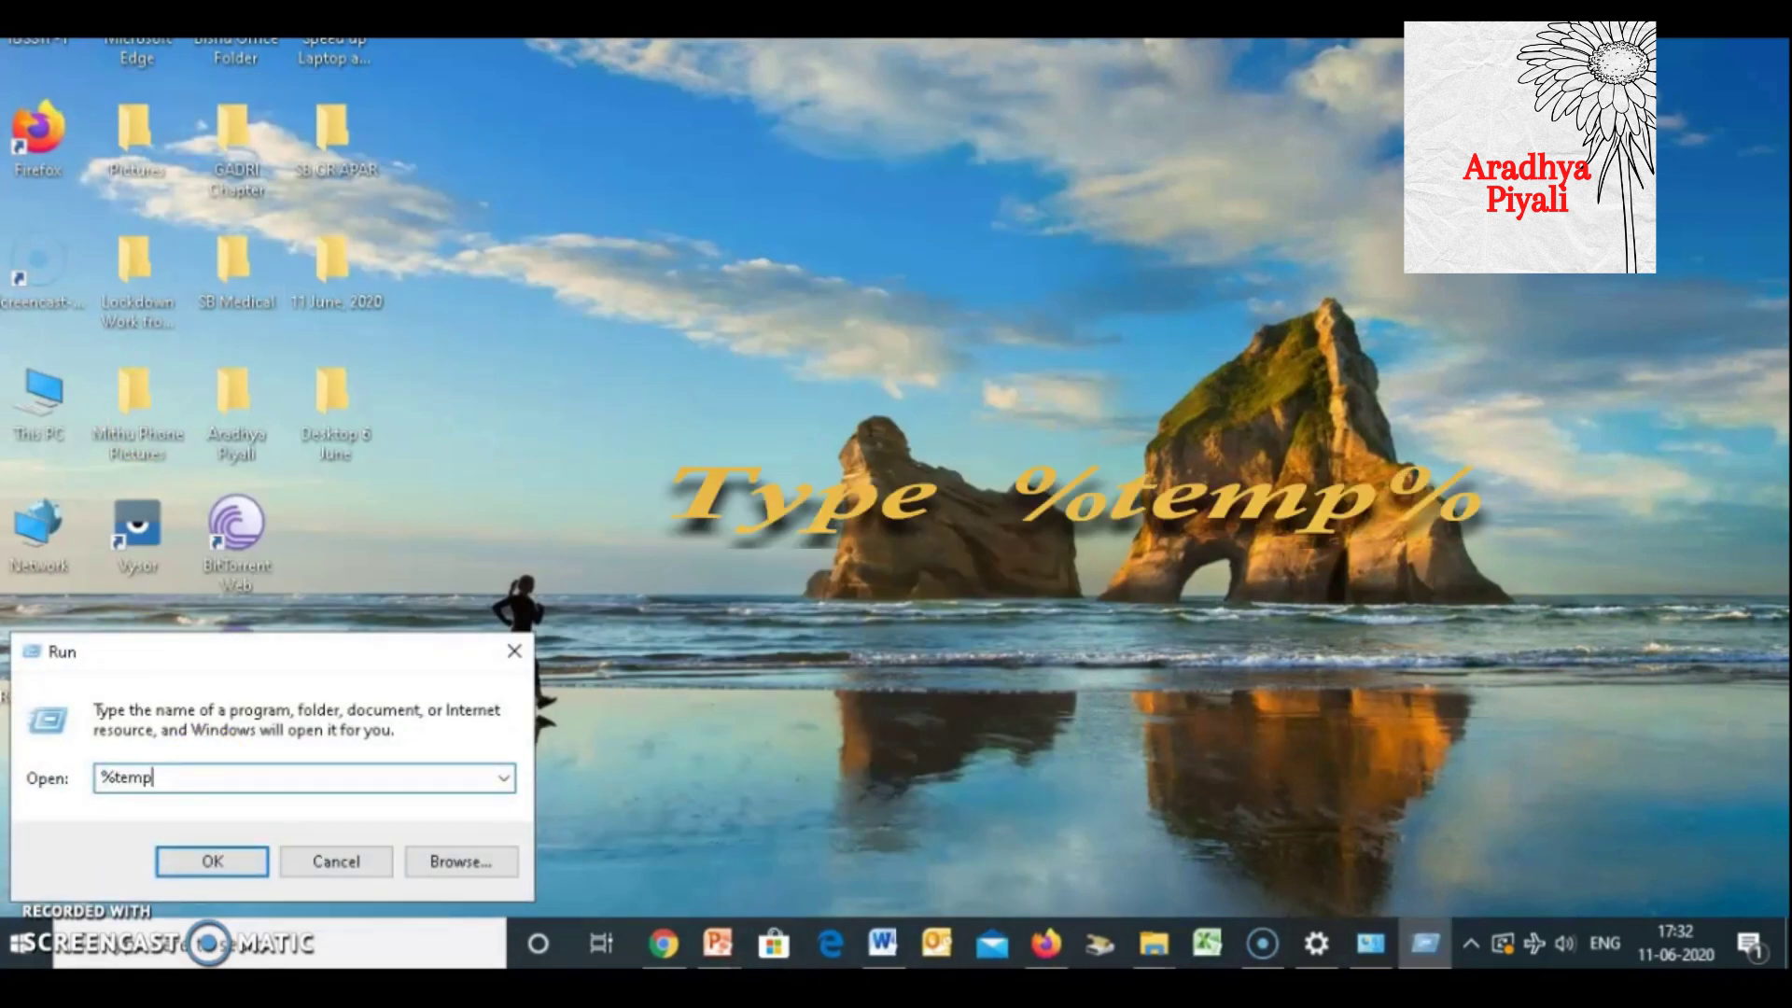
{"action": "type", "text": "p%"}
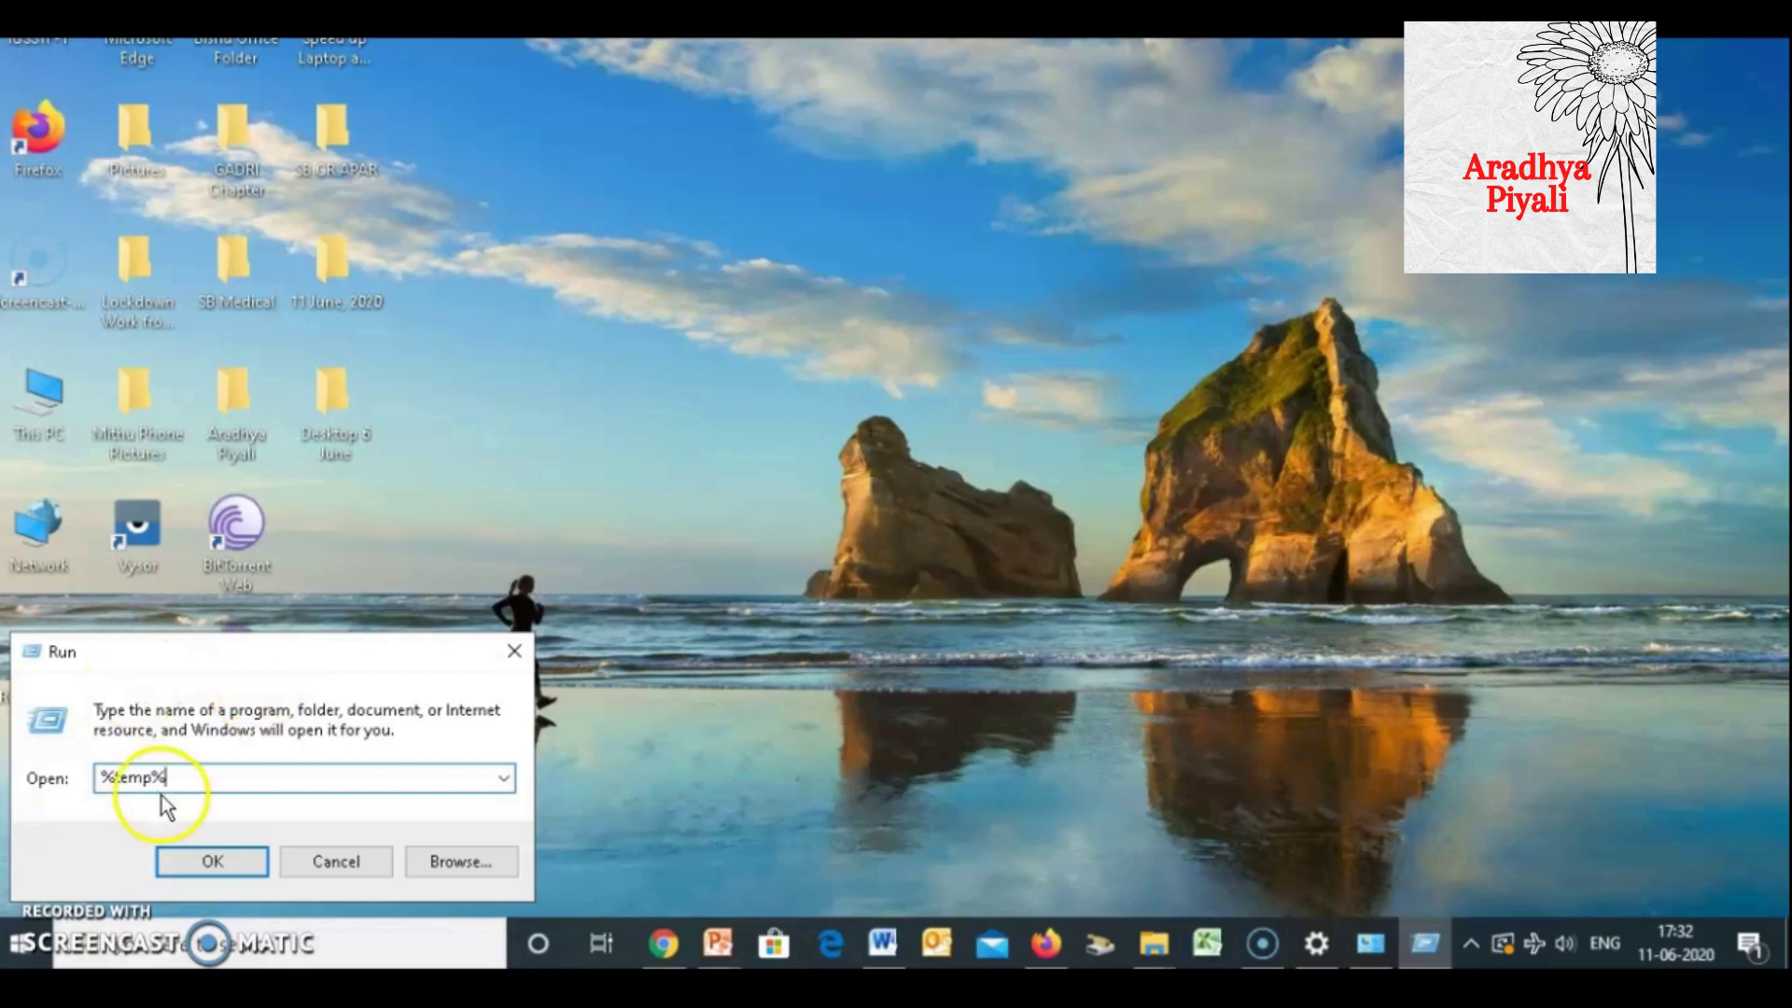
{"action": "left_click", "coordinate": [210, 862]}
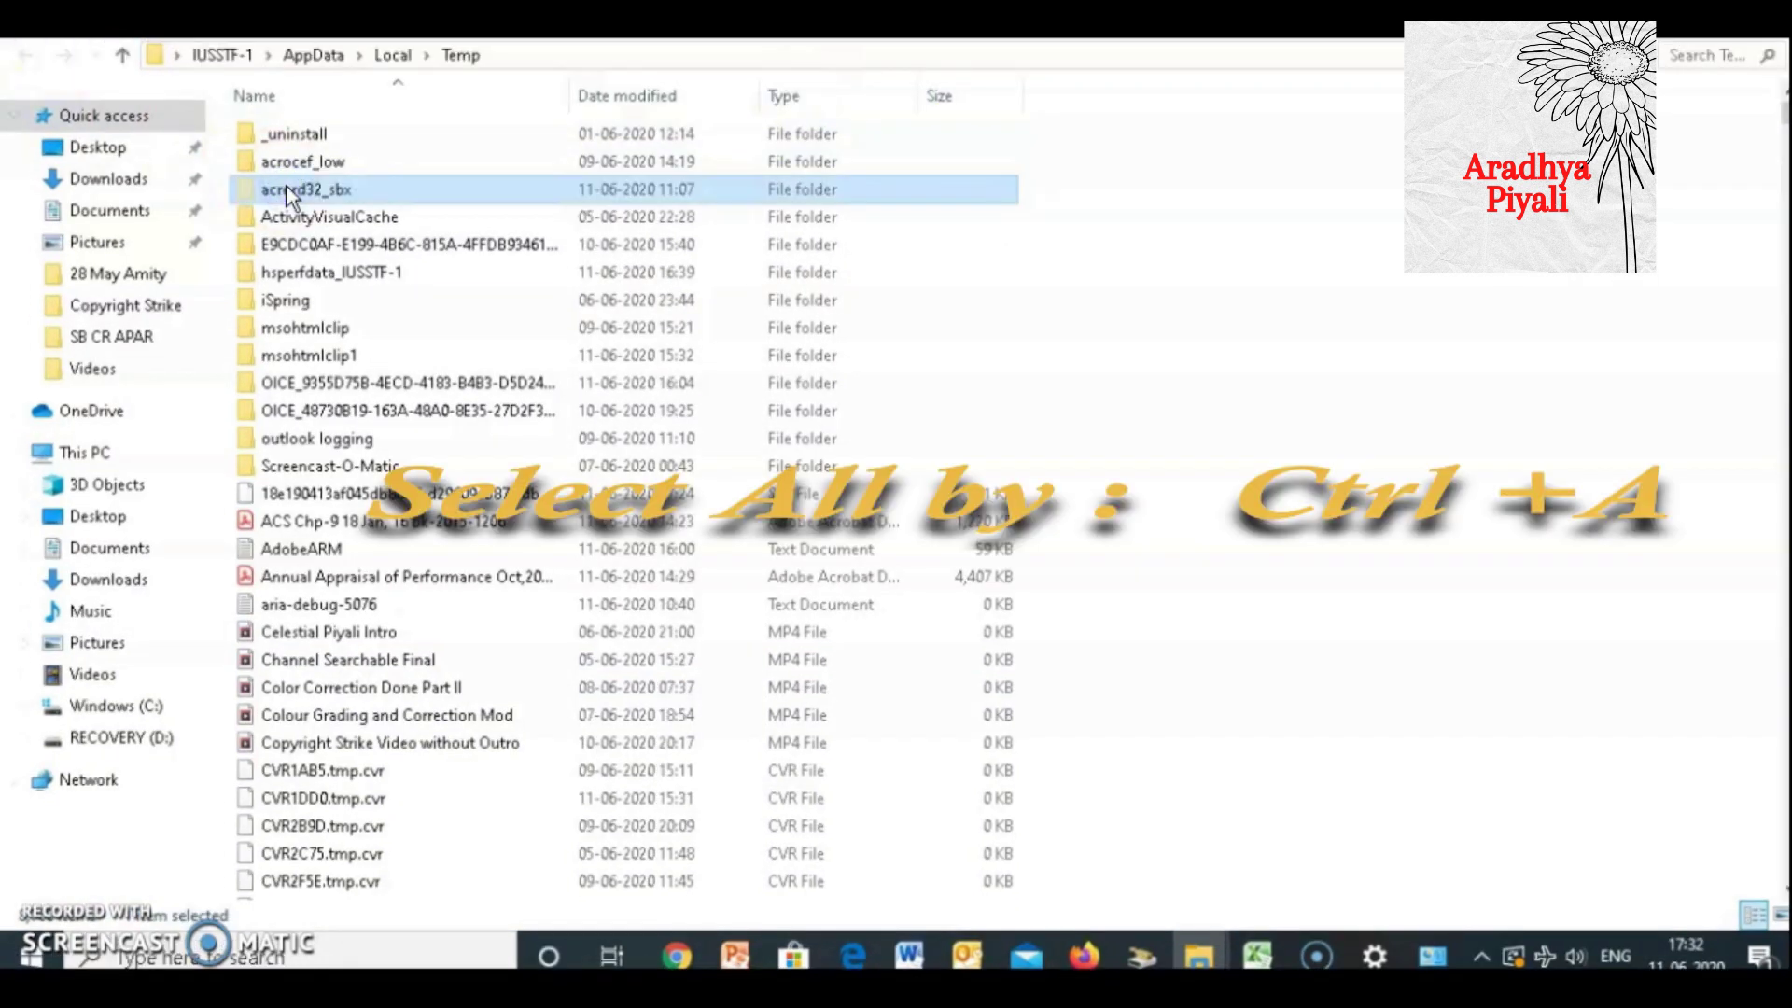
Step: Select all files and folders in the user's Temp folder and delete them
{"action": "key", "text": "ctrl+a"}
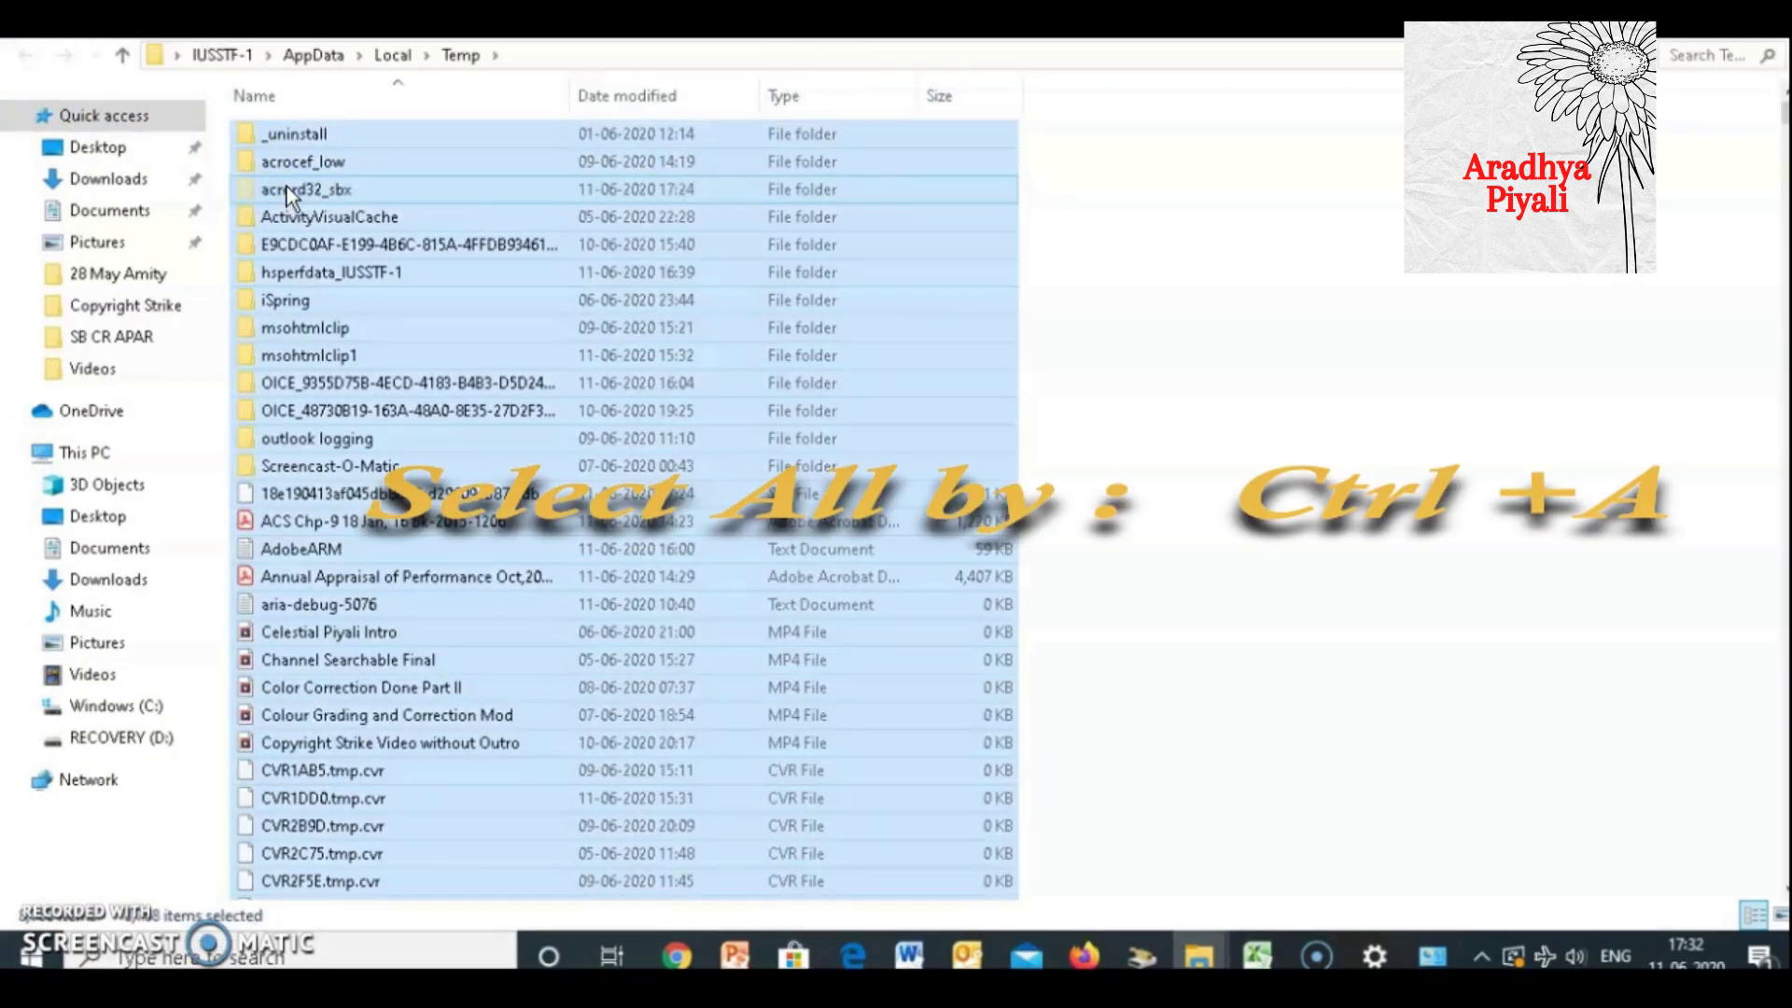
{"action": "right_click", "coordinate": [1012, 314]}
{"action": "left_click", "coordinate": [1082, 627]}
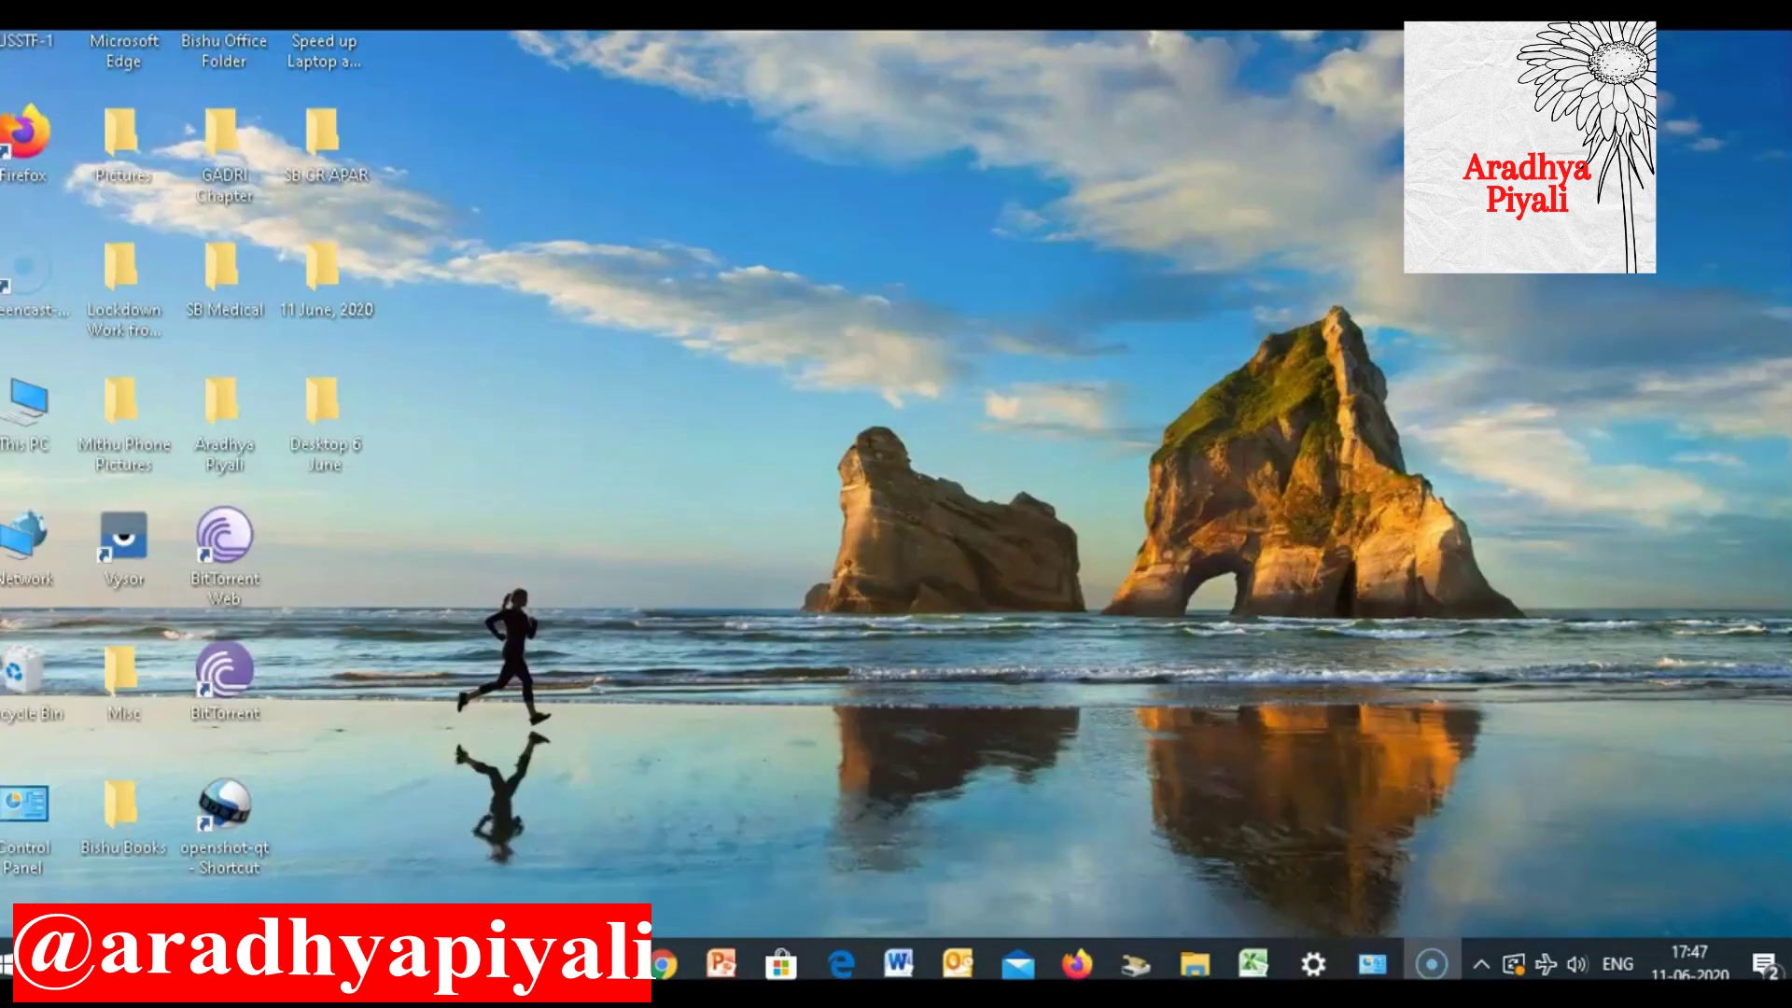
Step: Open the Windows Temp folder by running temp from the Run dialog
{"action": "left_click", "coordinate": [1431, 963]}
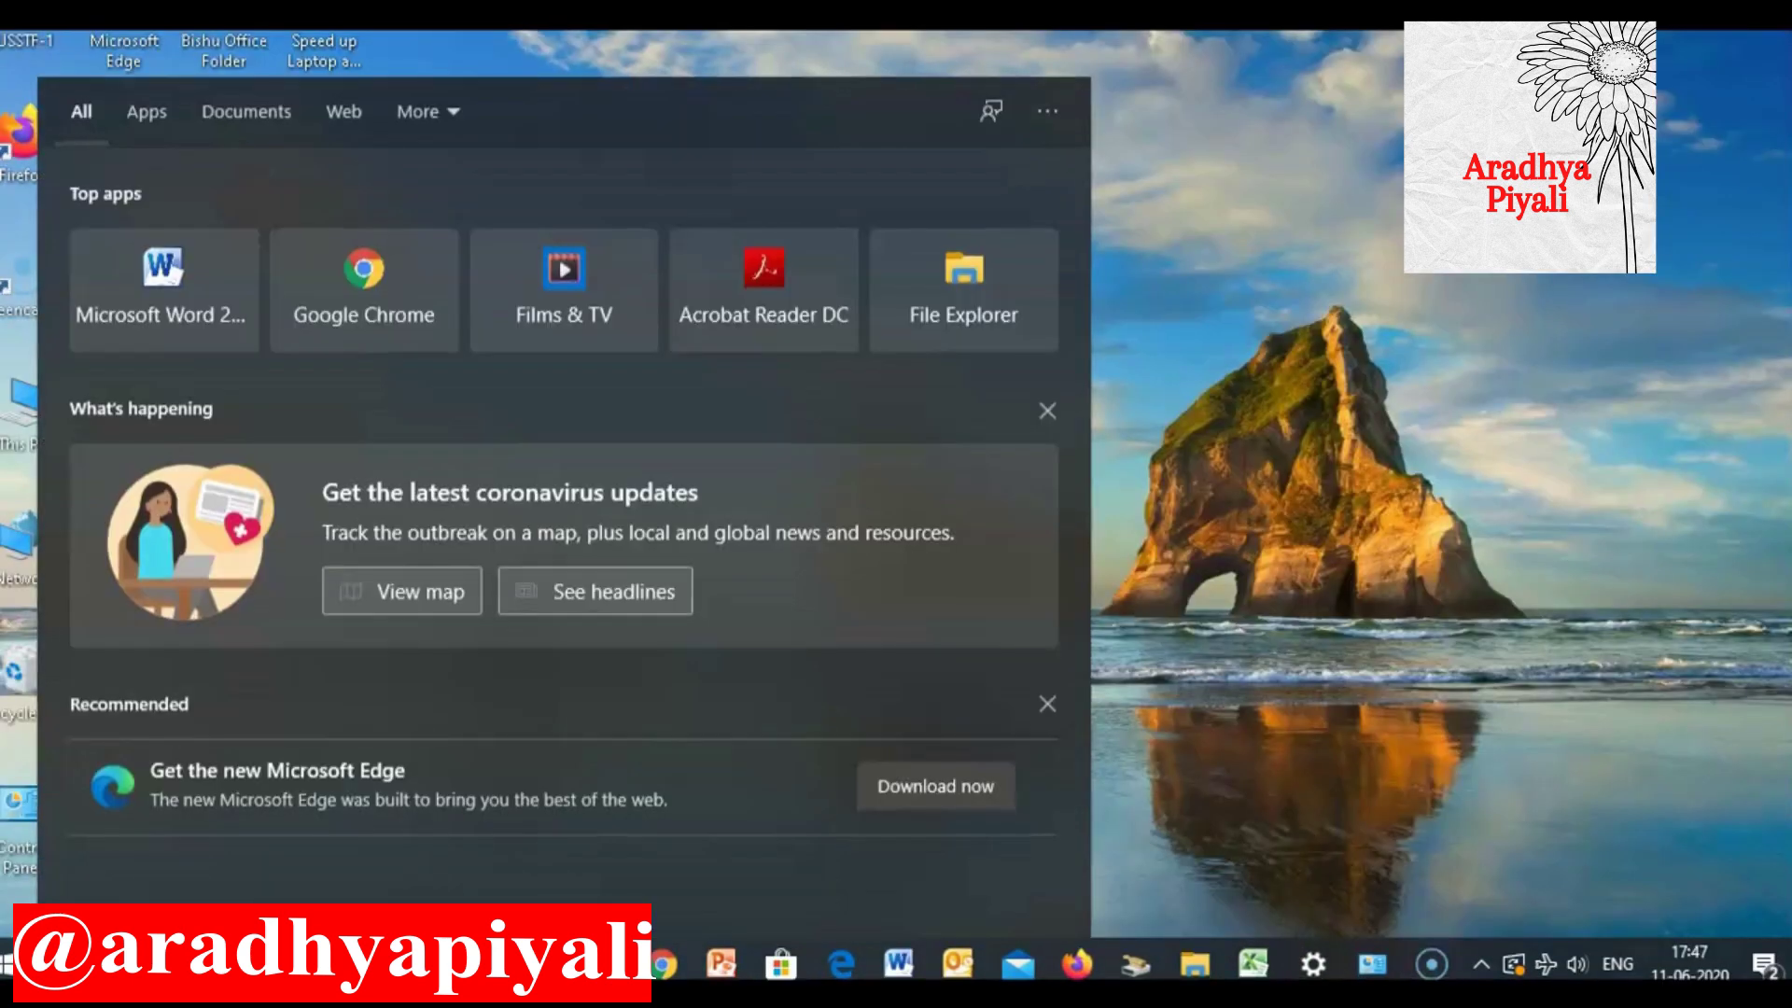
{"action": "type", "text": "run"}
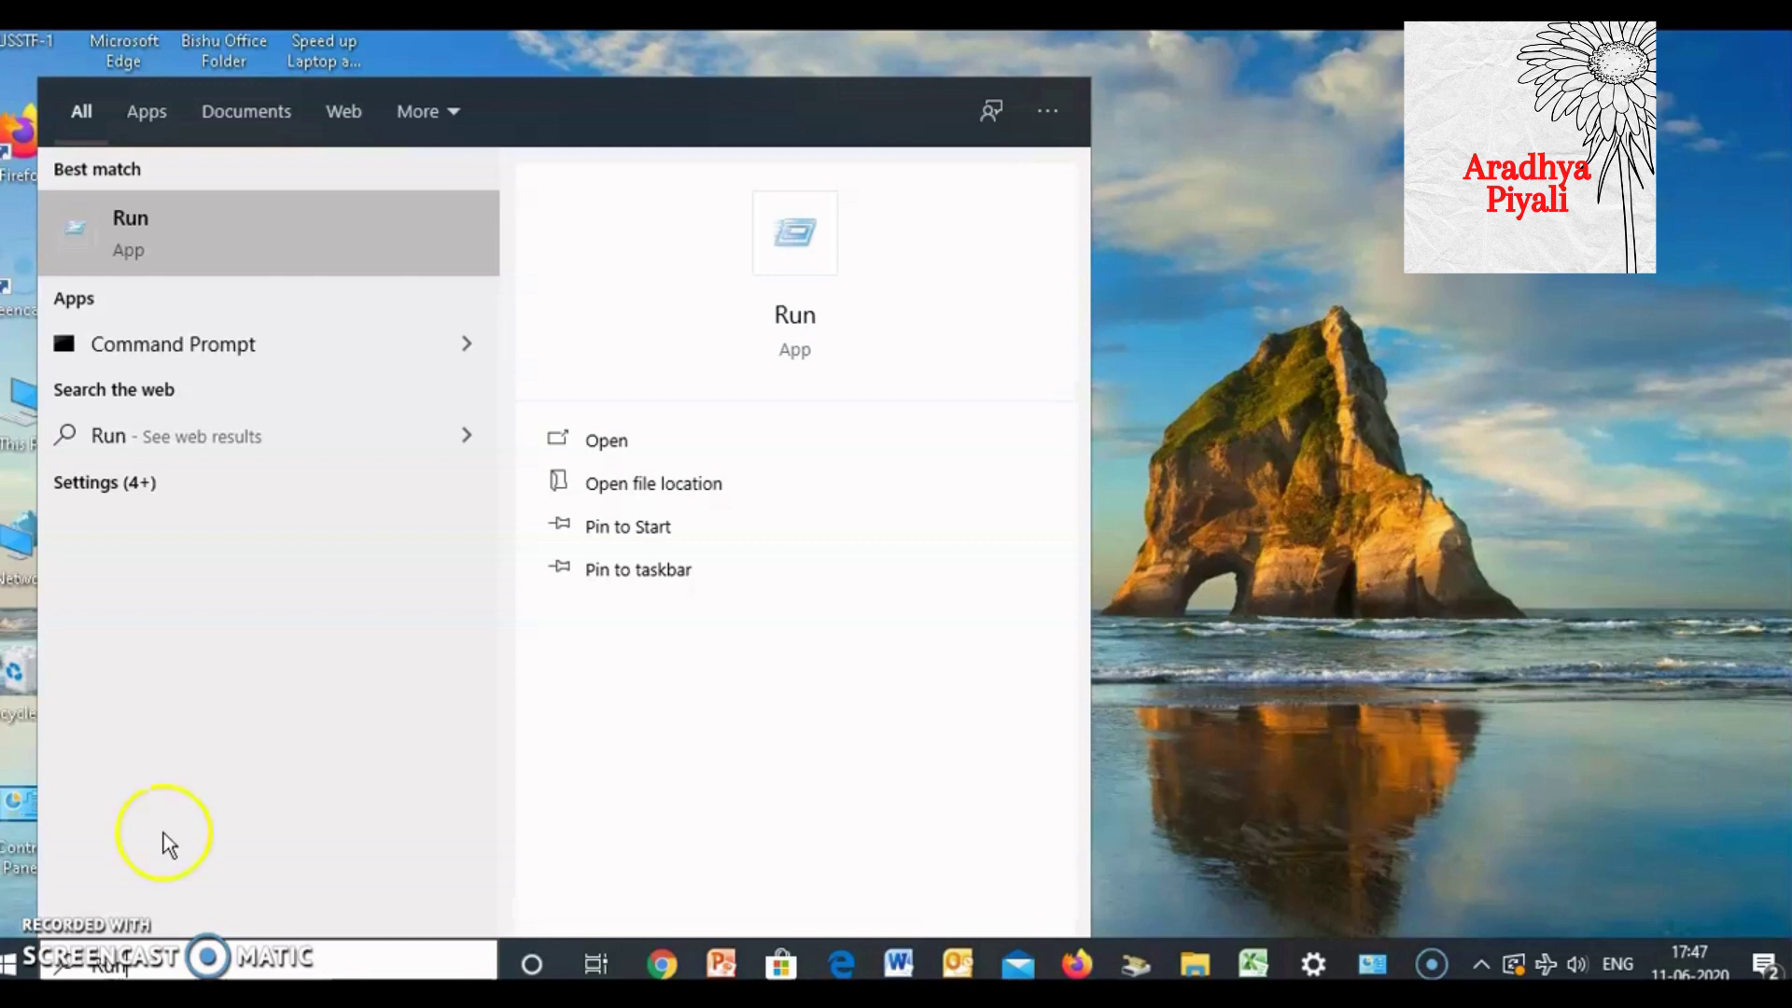
{"action": "left_click", "coordinate": [172, 242]}
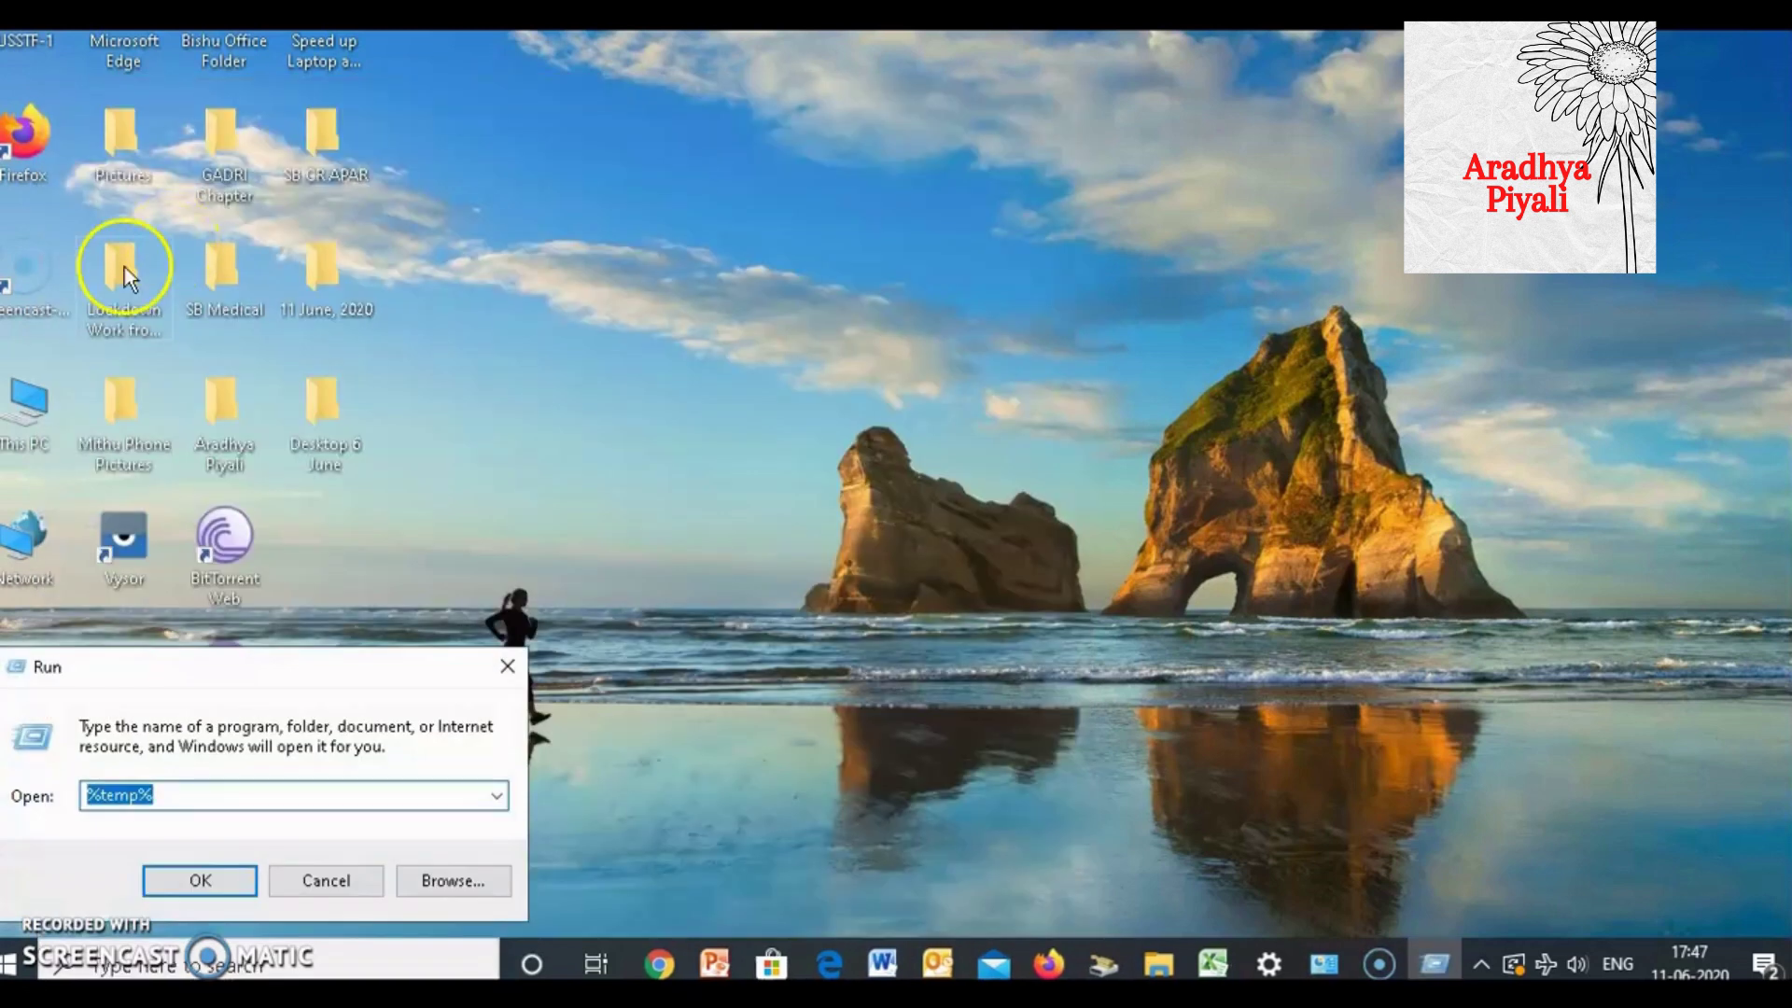
{"action": "type", "text": "temp"}
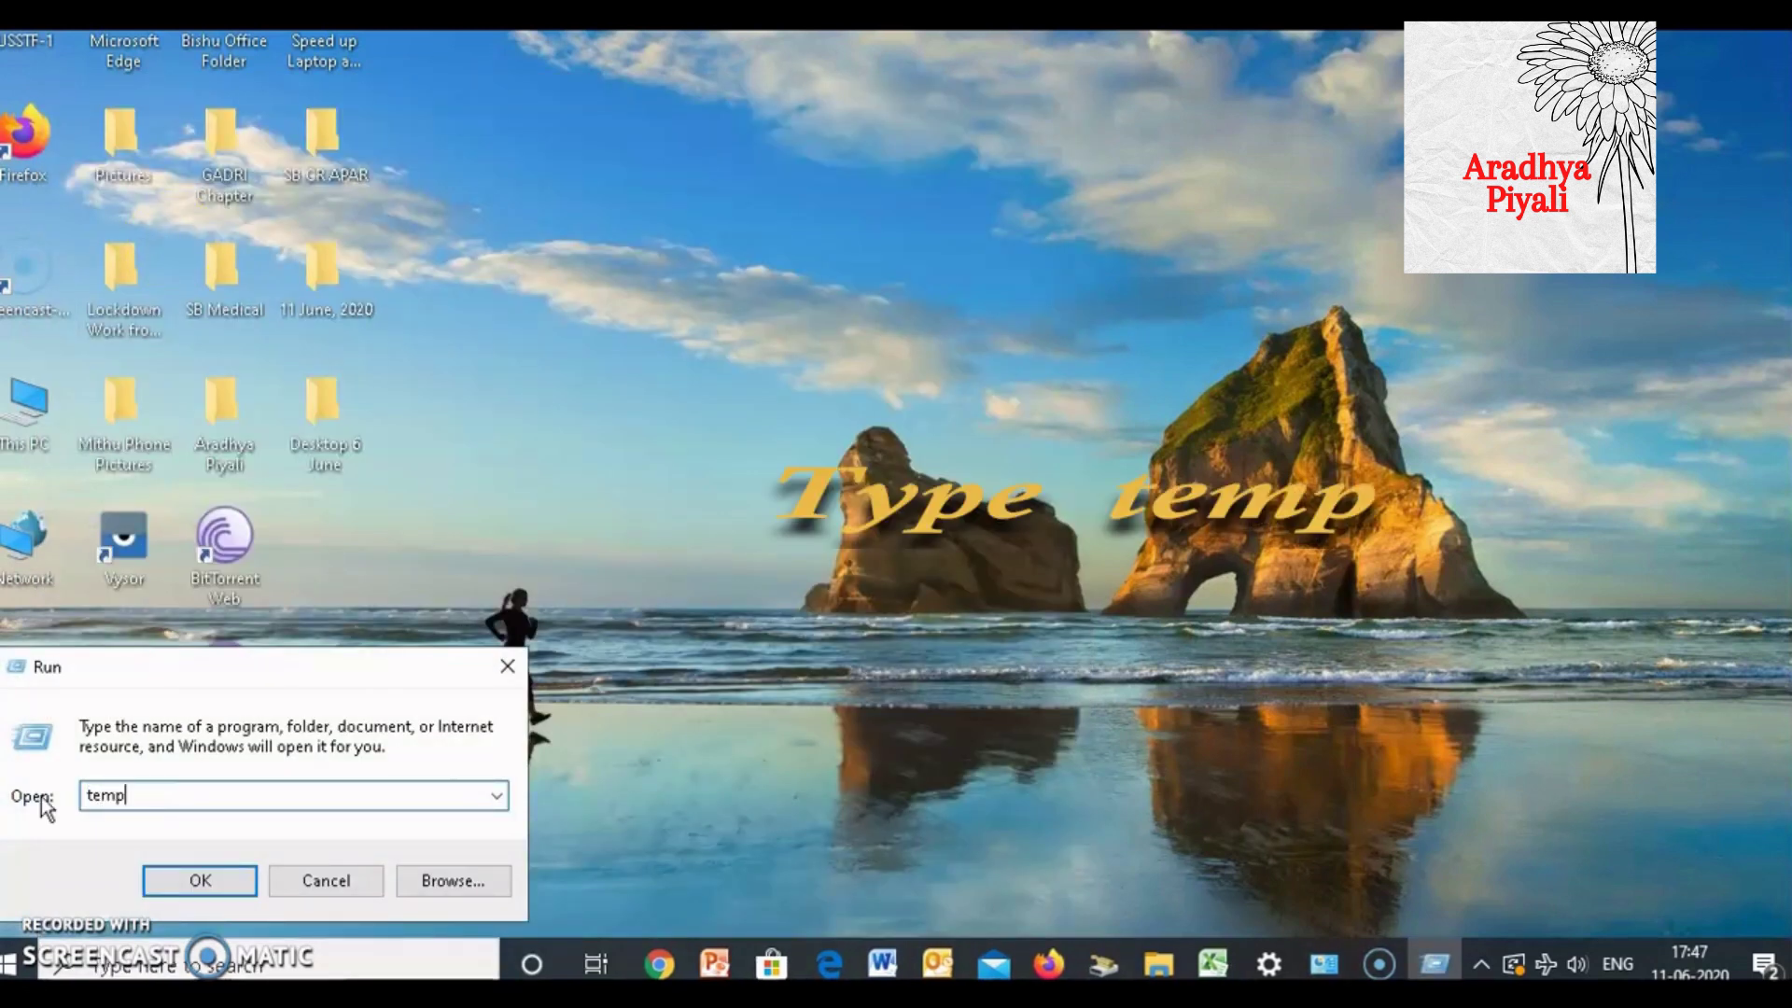
{"action": "left_click", "coordinate": [198, 881]}
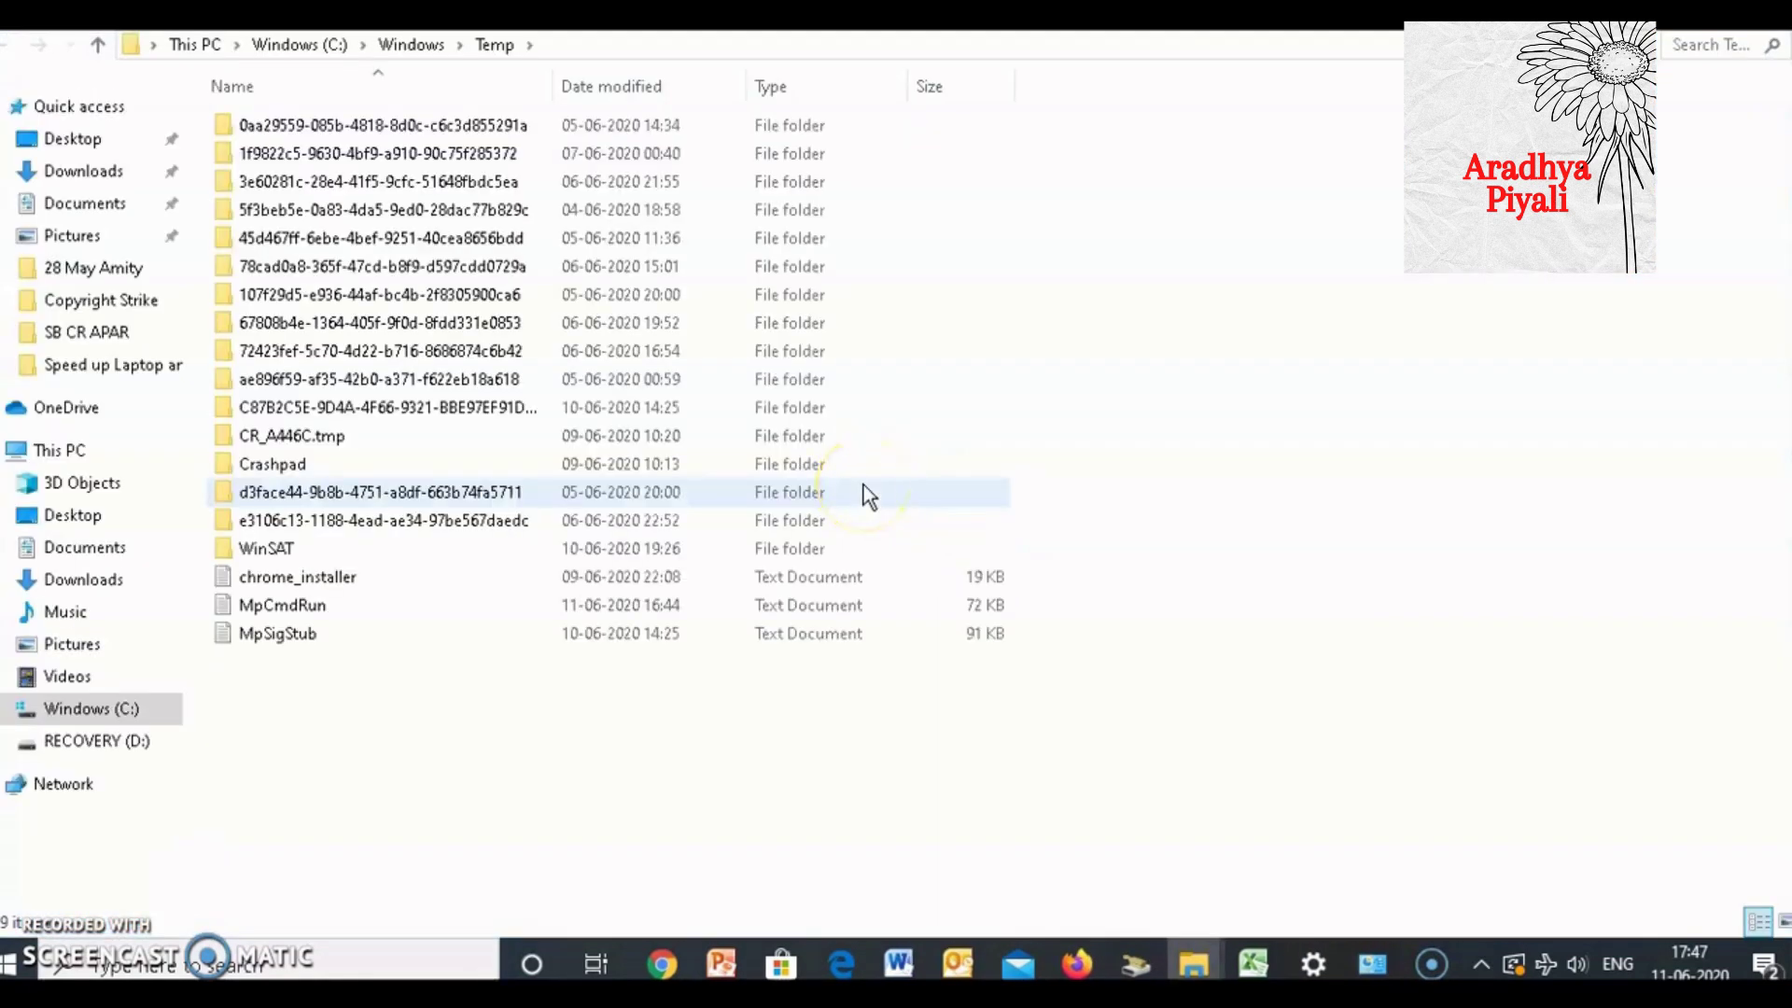
Step: Delete everything in the Windows Temp folder, skipping all items that need administrator permission, and return to the desktop
{"action": "key", "text": "ctrl+a"}
{"action": "right_click", "coordinate": [921, 347]}
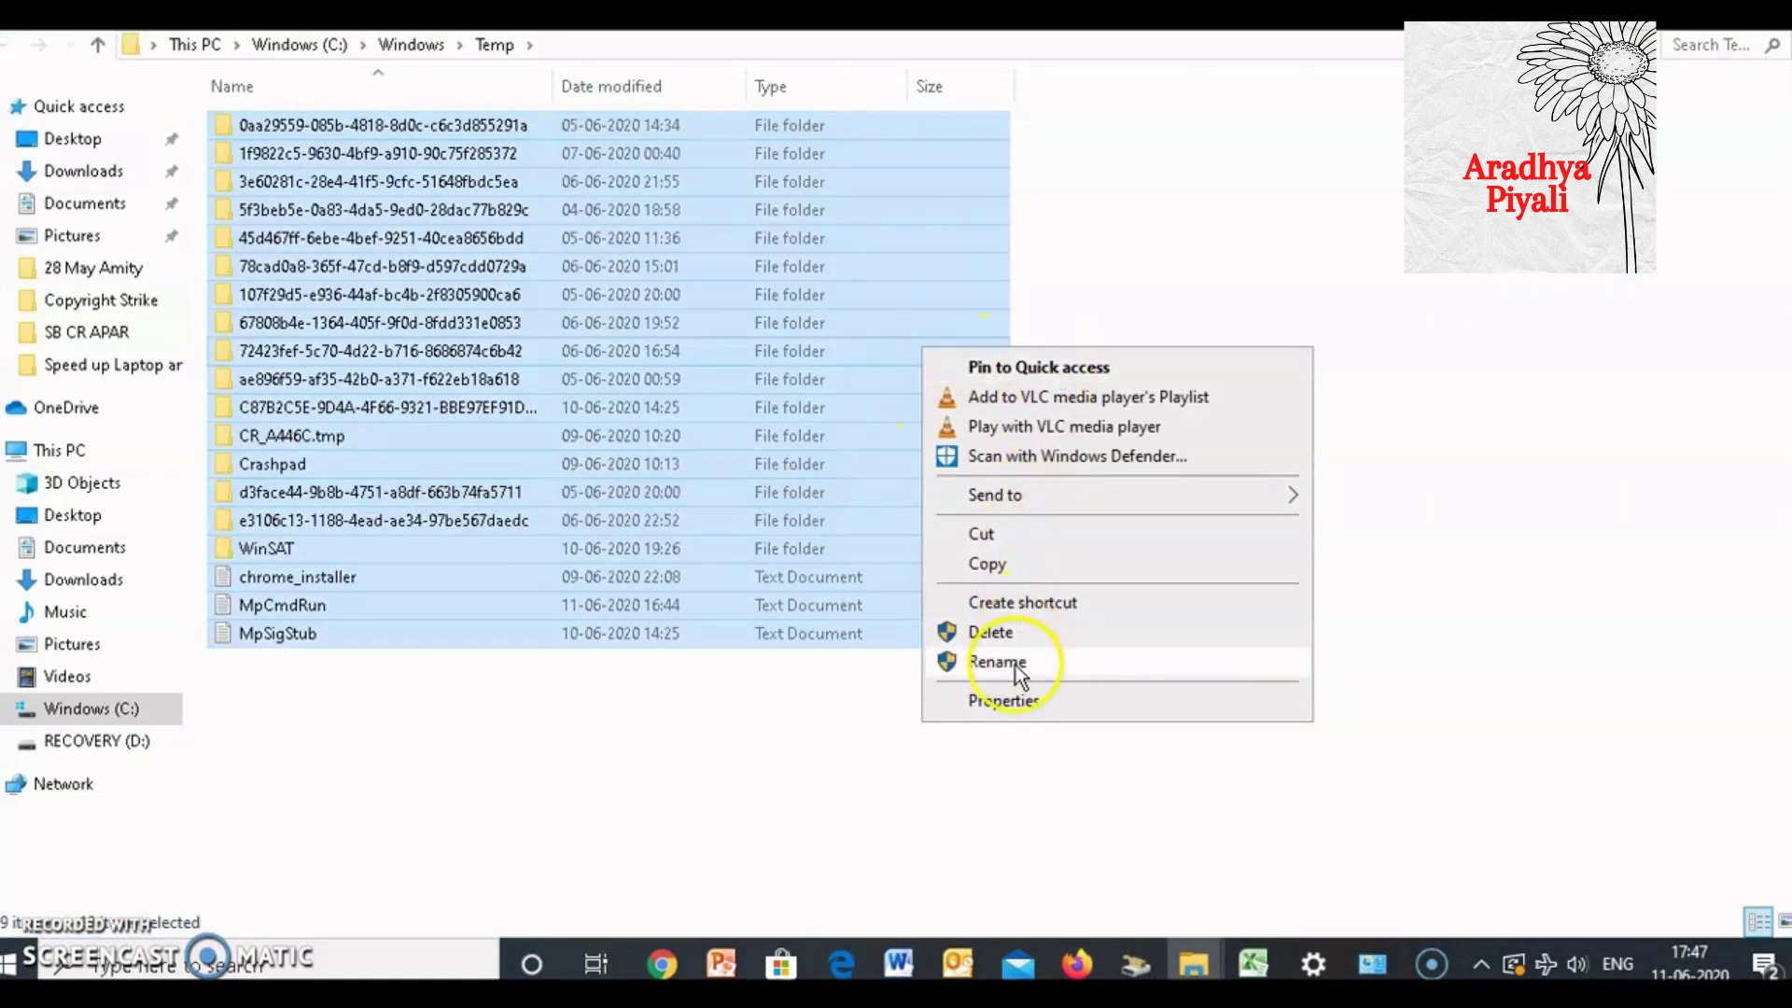
{"action": "left_click", "coordinate": [1014, 634]}
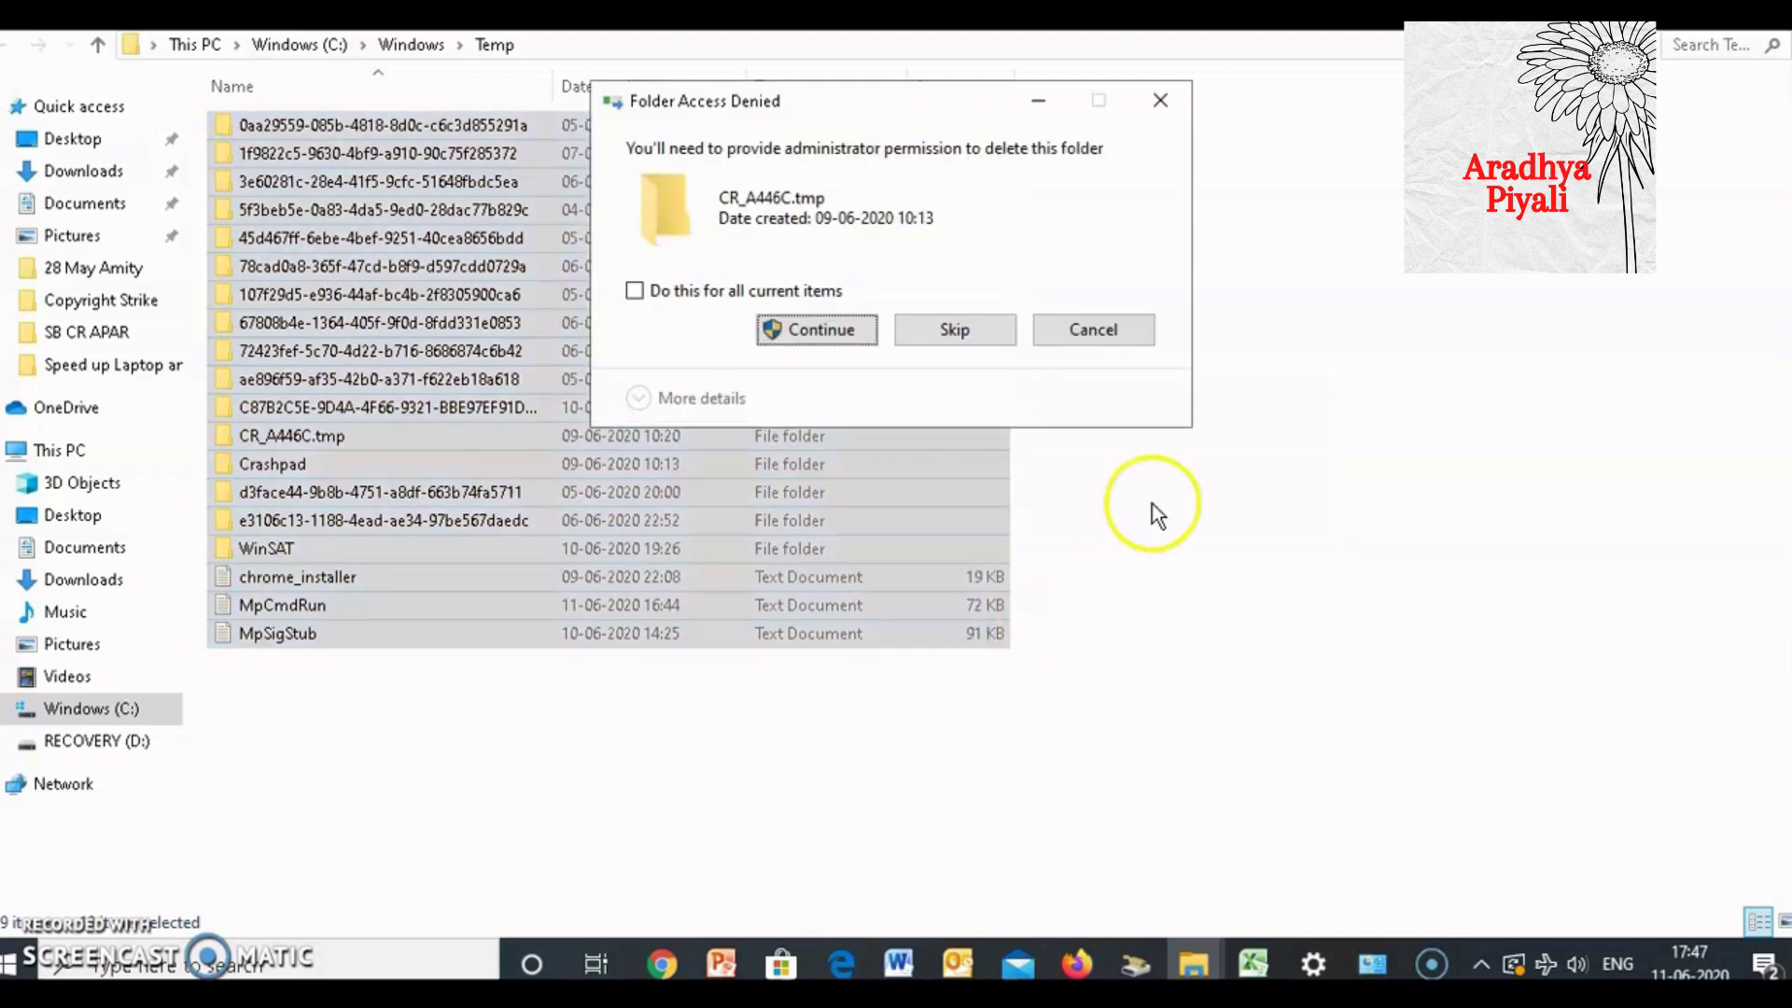
{"action": "left_click", "coordinate": [635, 290]}
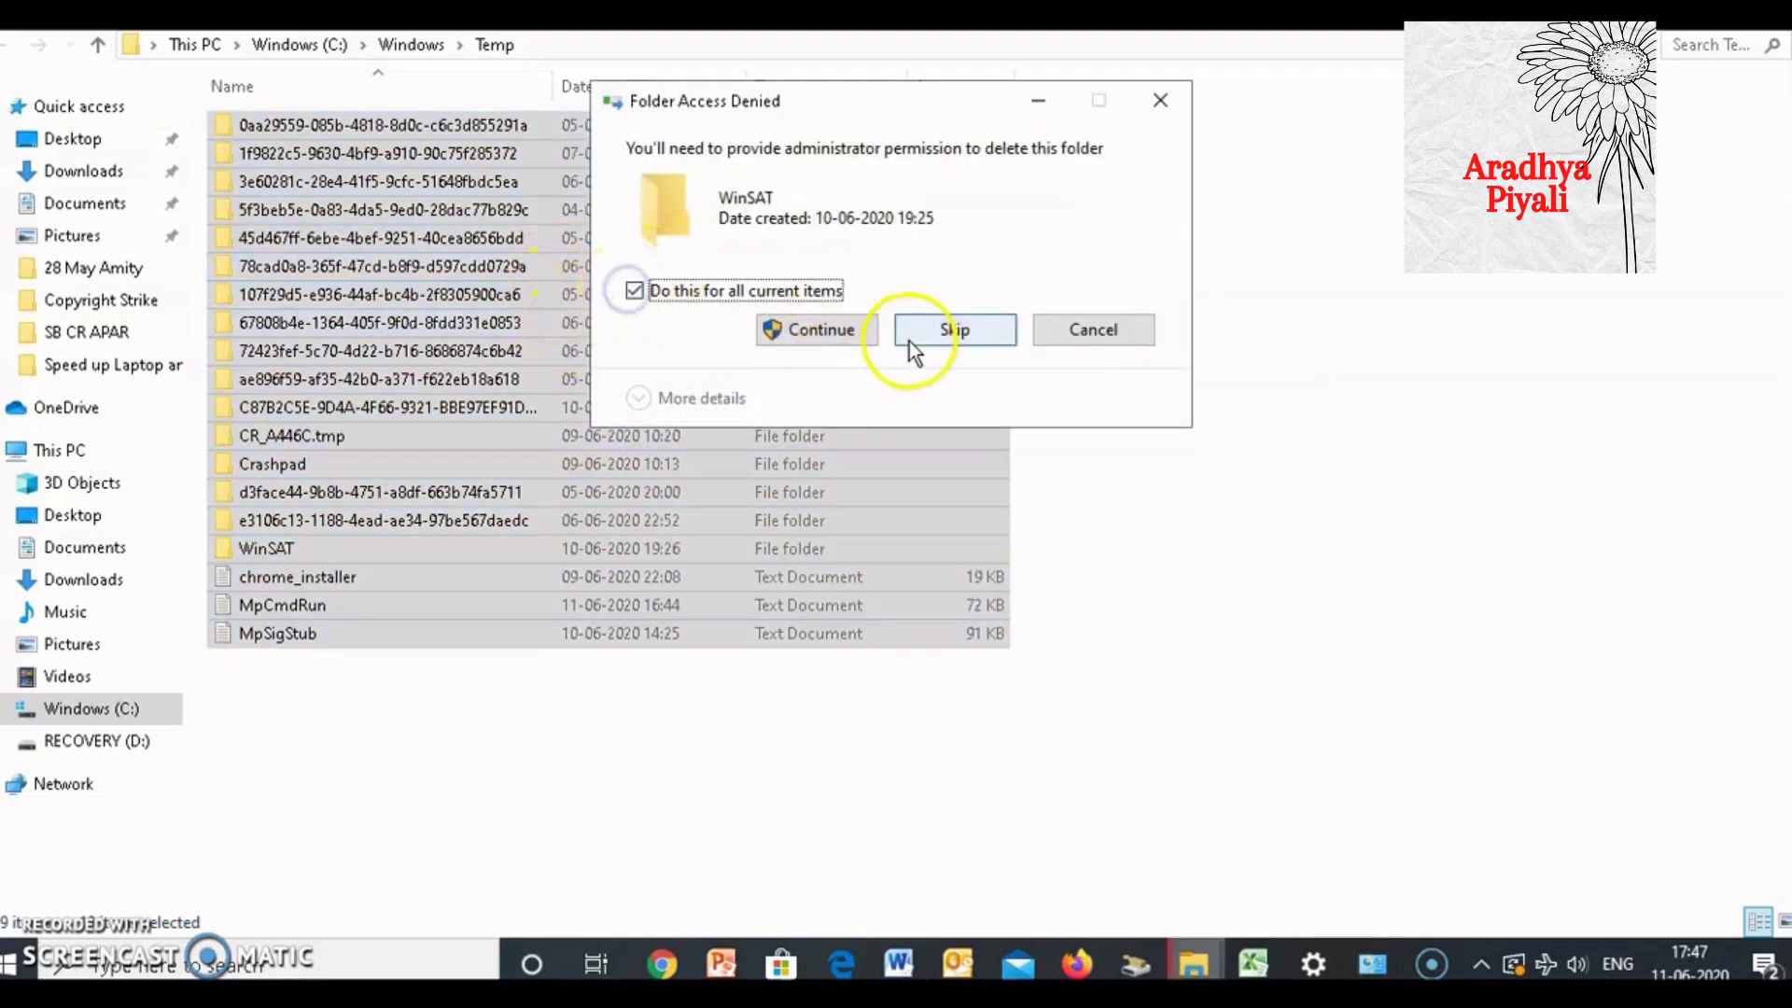
{"action": "left_click", "coordinate": [949, 331]}
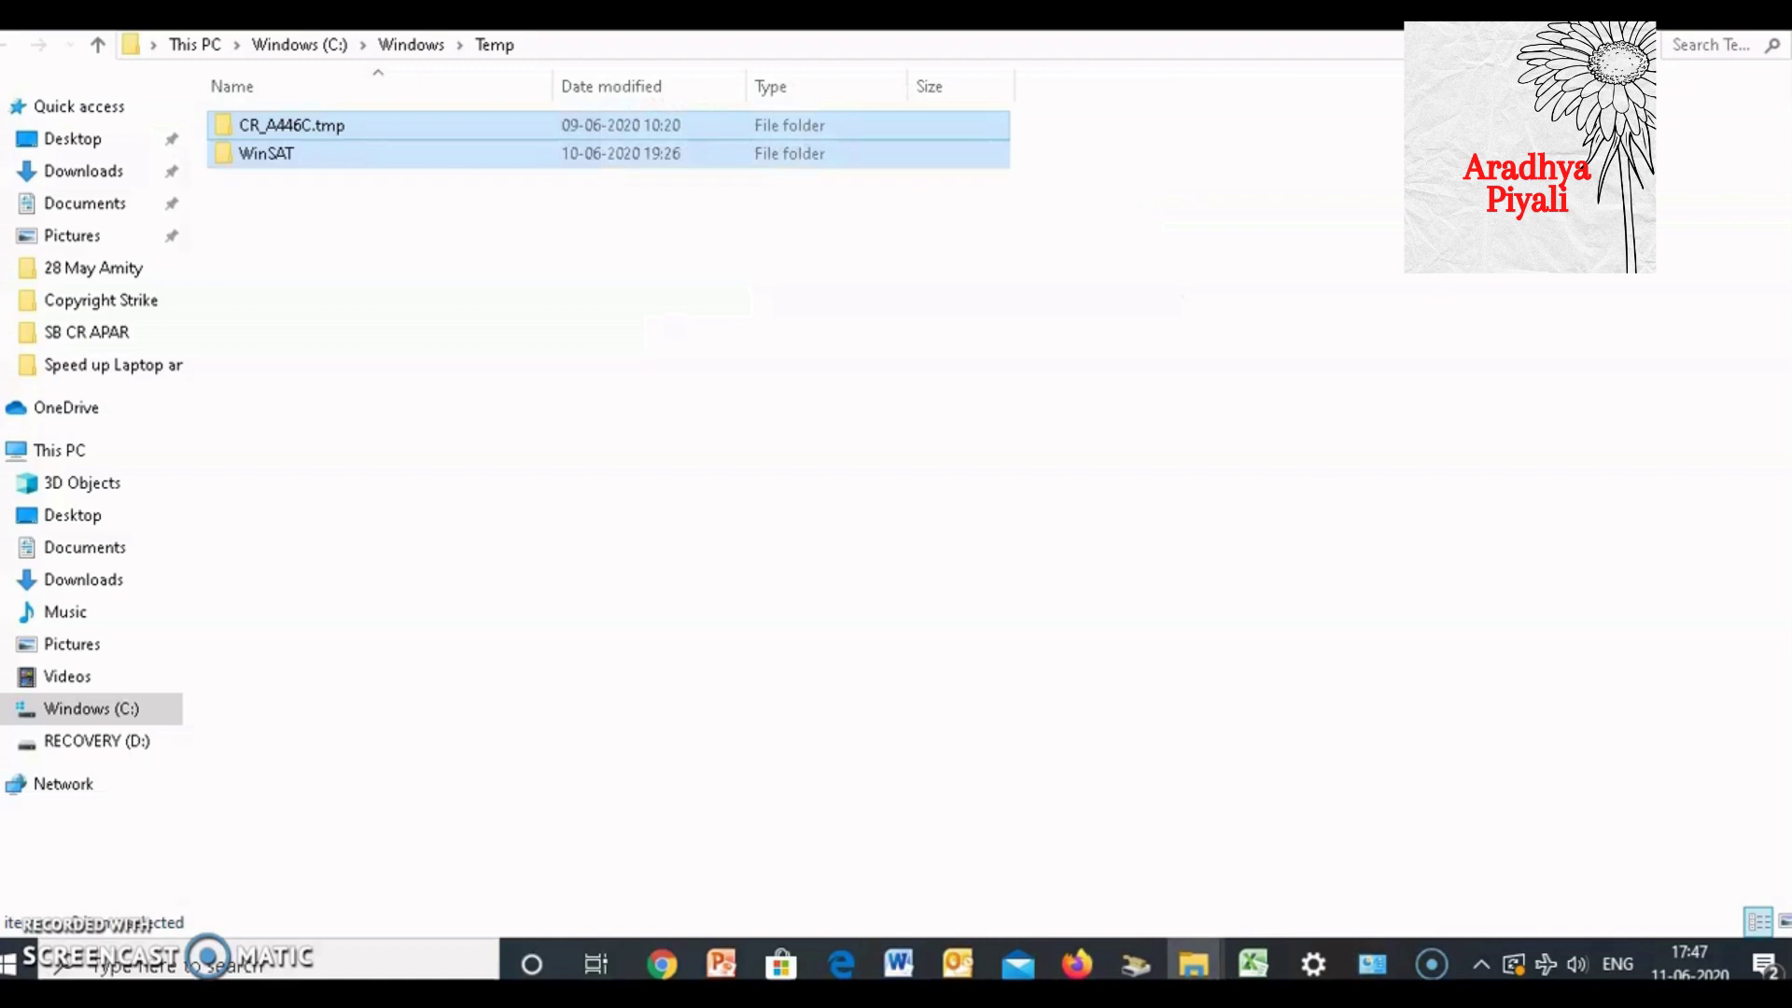
{"action": "key", "text": "super+d"}
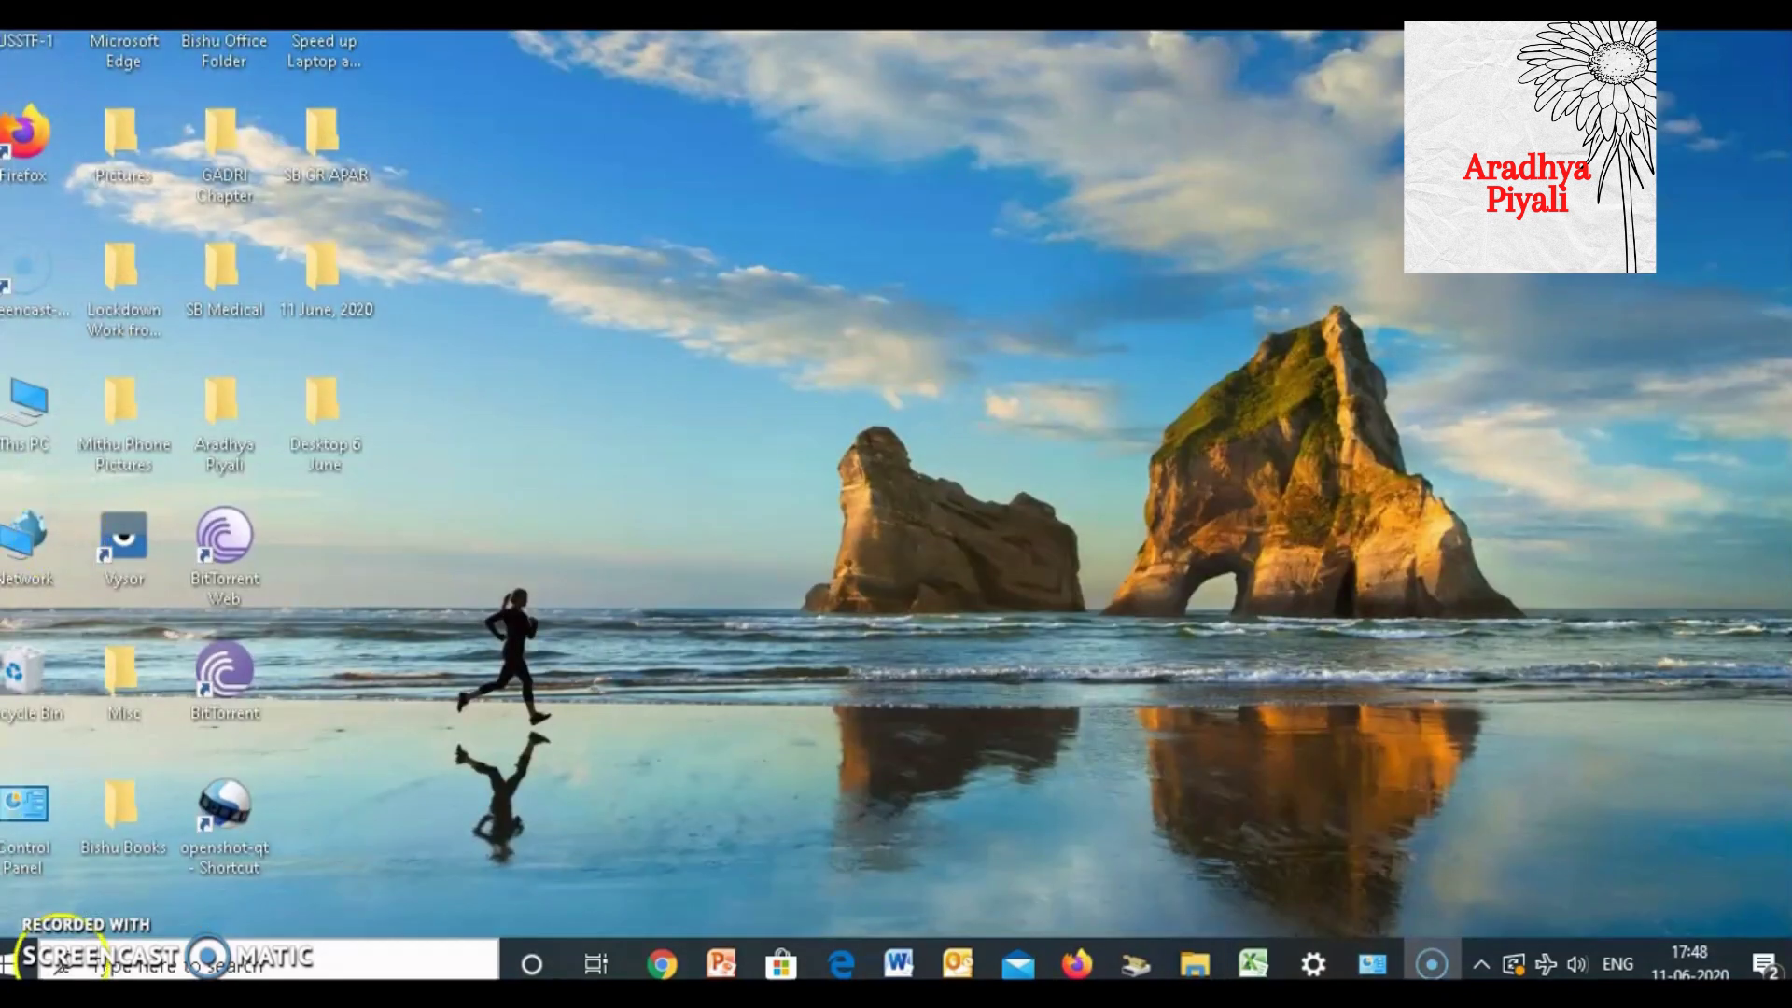
Step: Open the Windows Prefetch folder by running prefetch from the Run dialog, granting permanent access to the folder
{"action": "left_click", "coordinate": [172, 966]}
{"action": "type", "text": "run"}
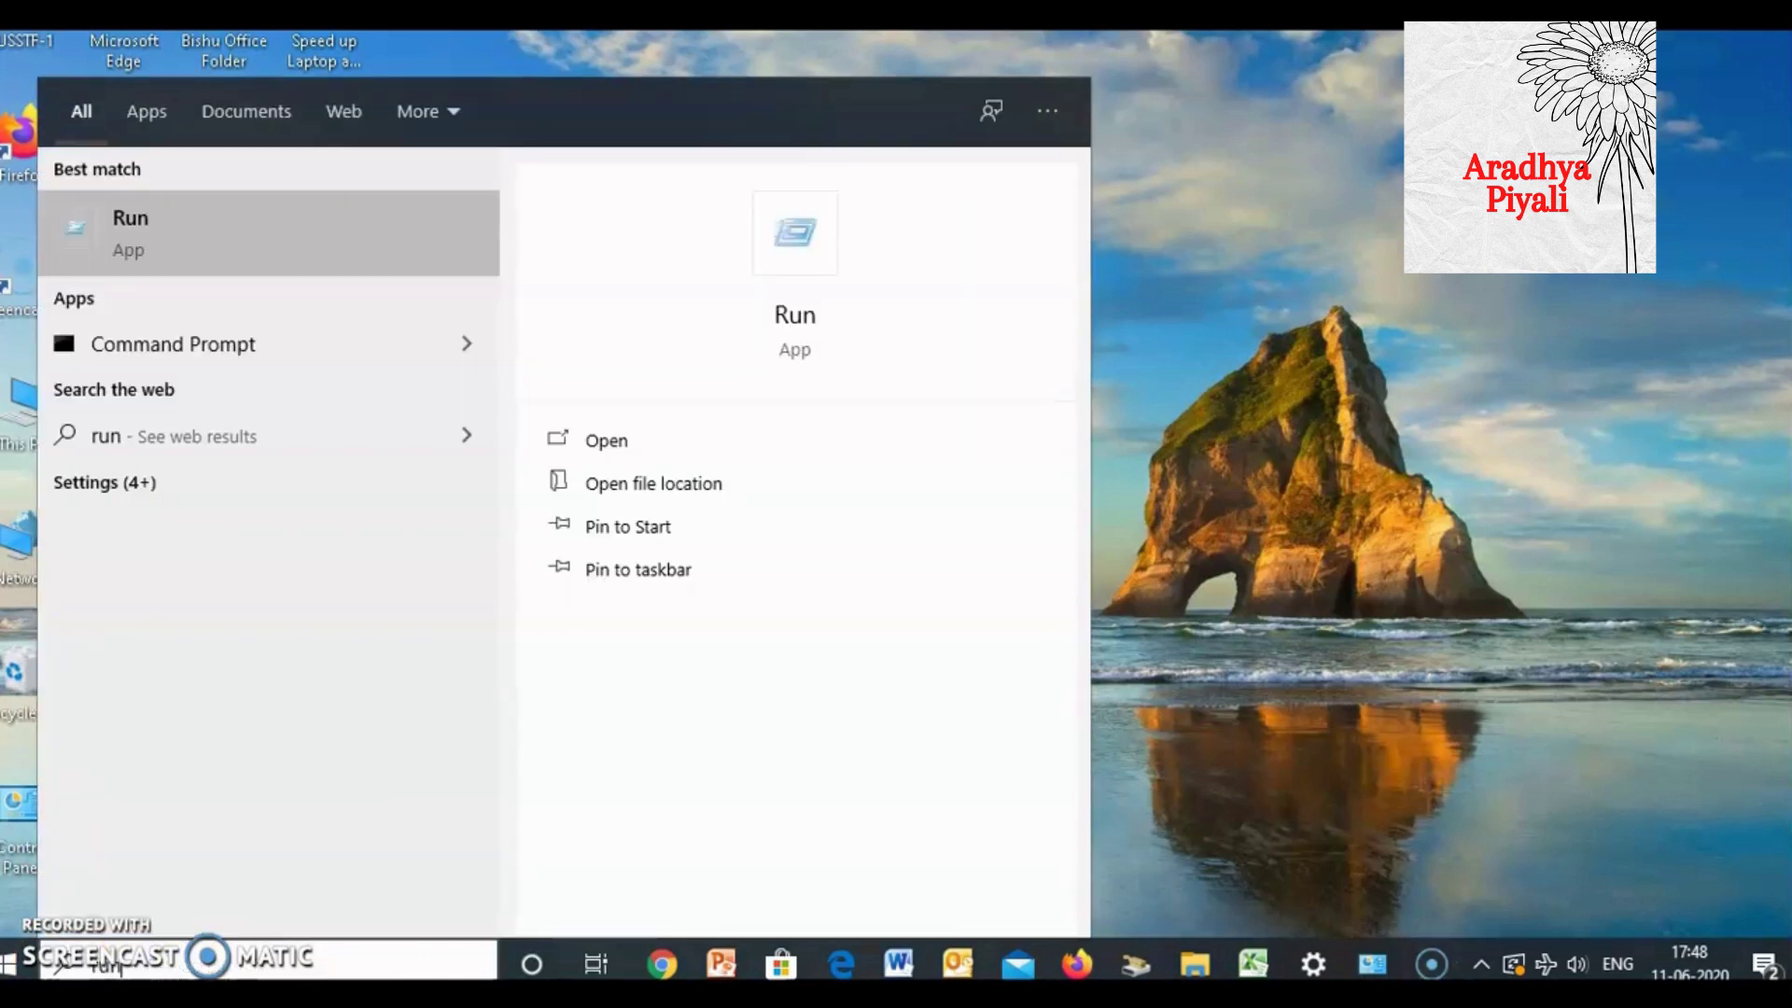
{"action": "left_click", "coordinate": [213, 231]}
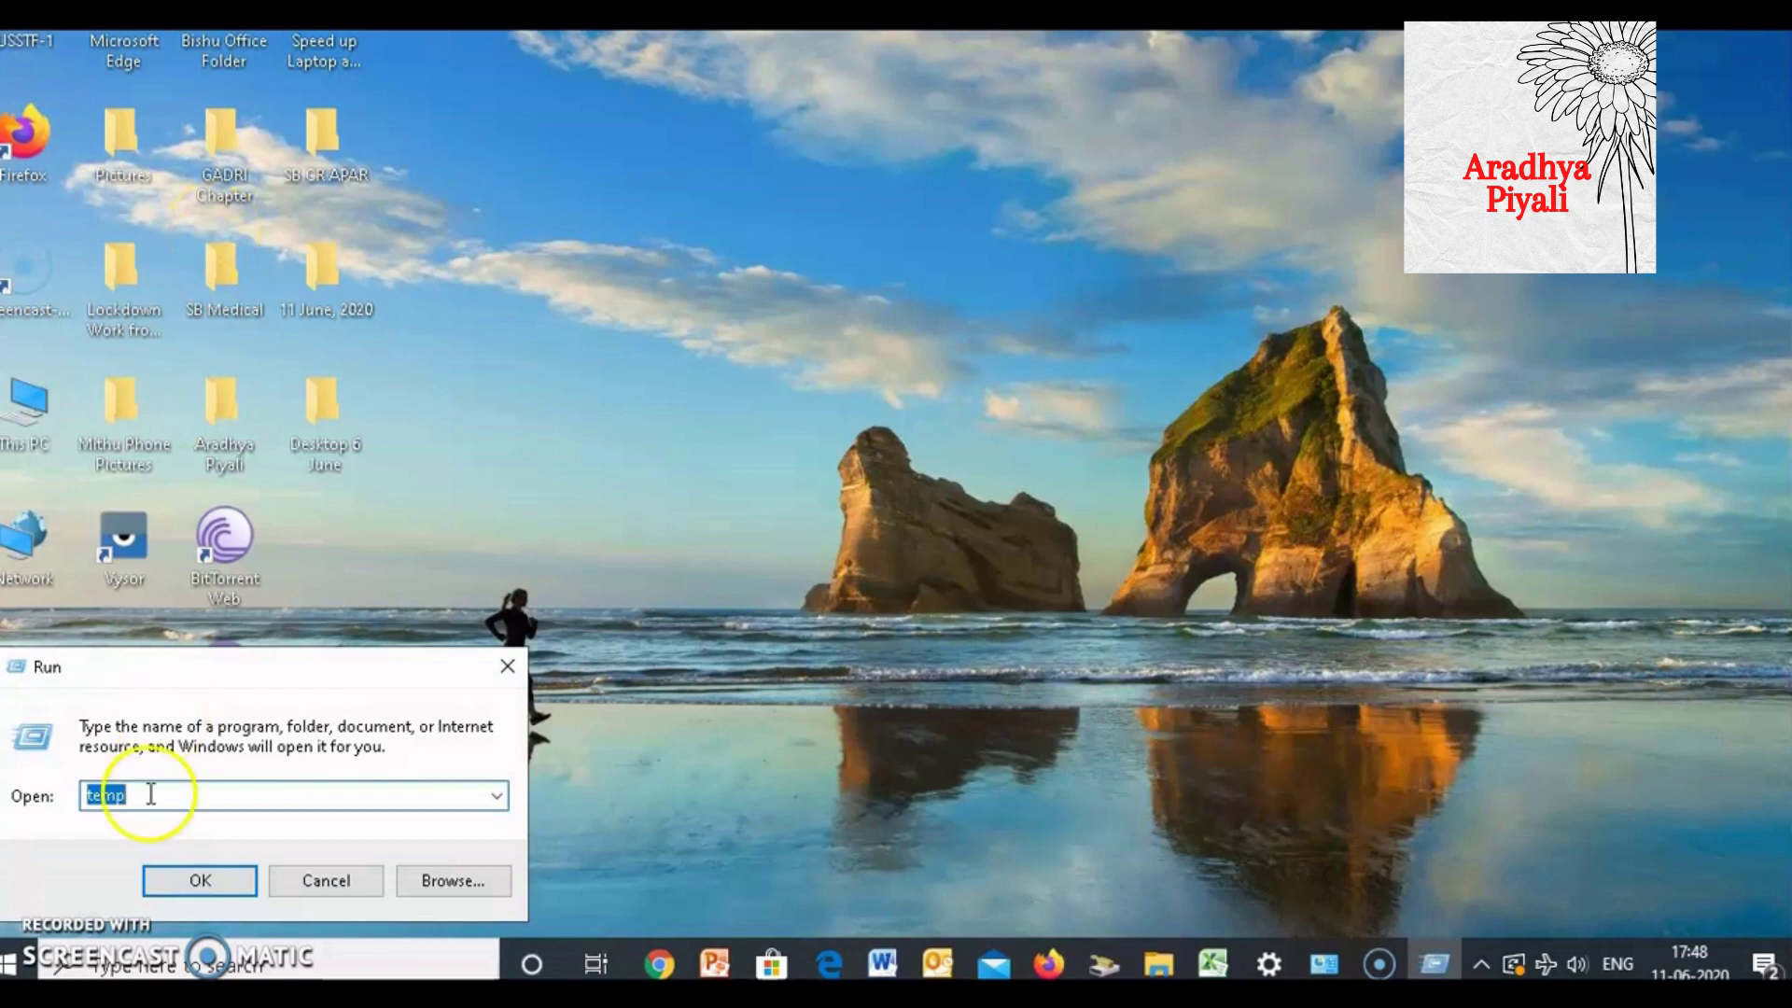
{"action": "type", "text": "pr"}
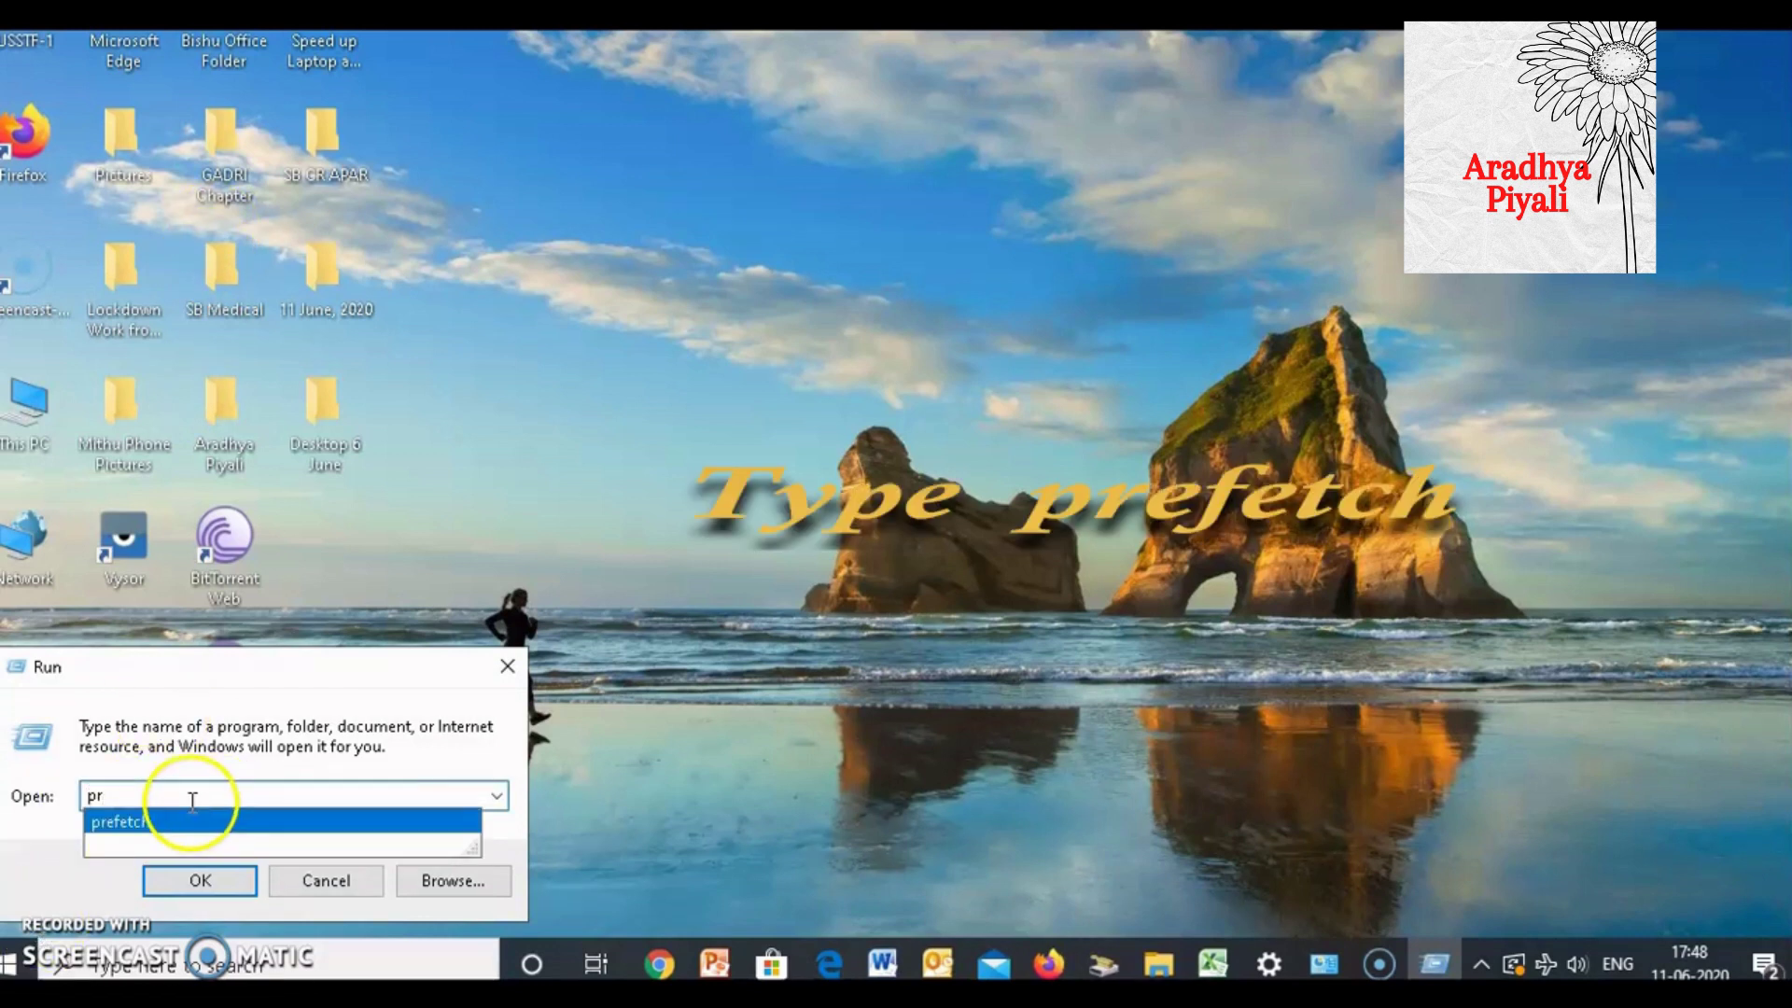
{"action": "left_click", "coordinate": [102, 823]}
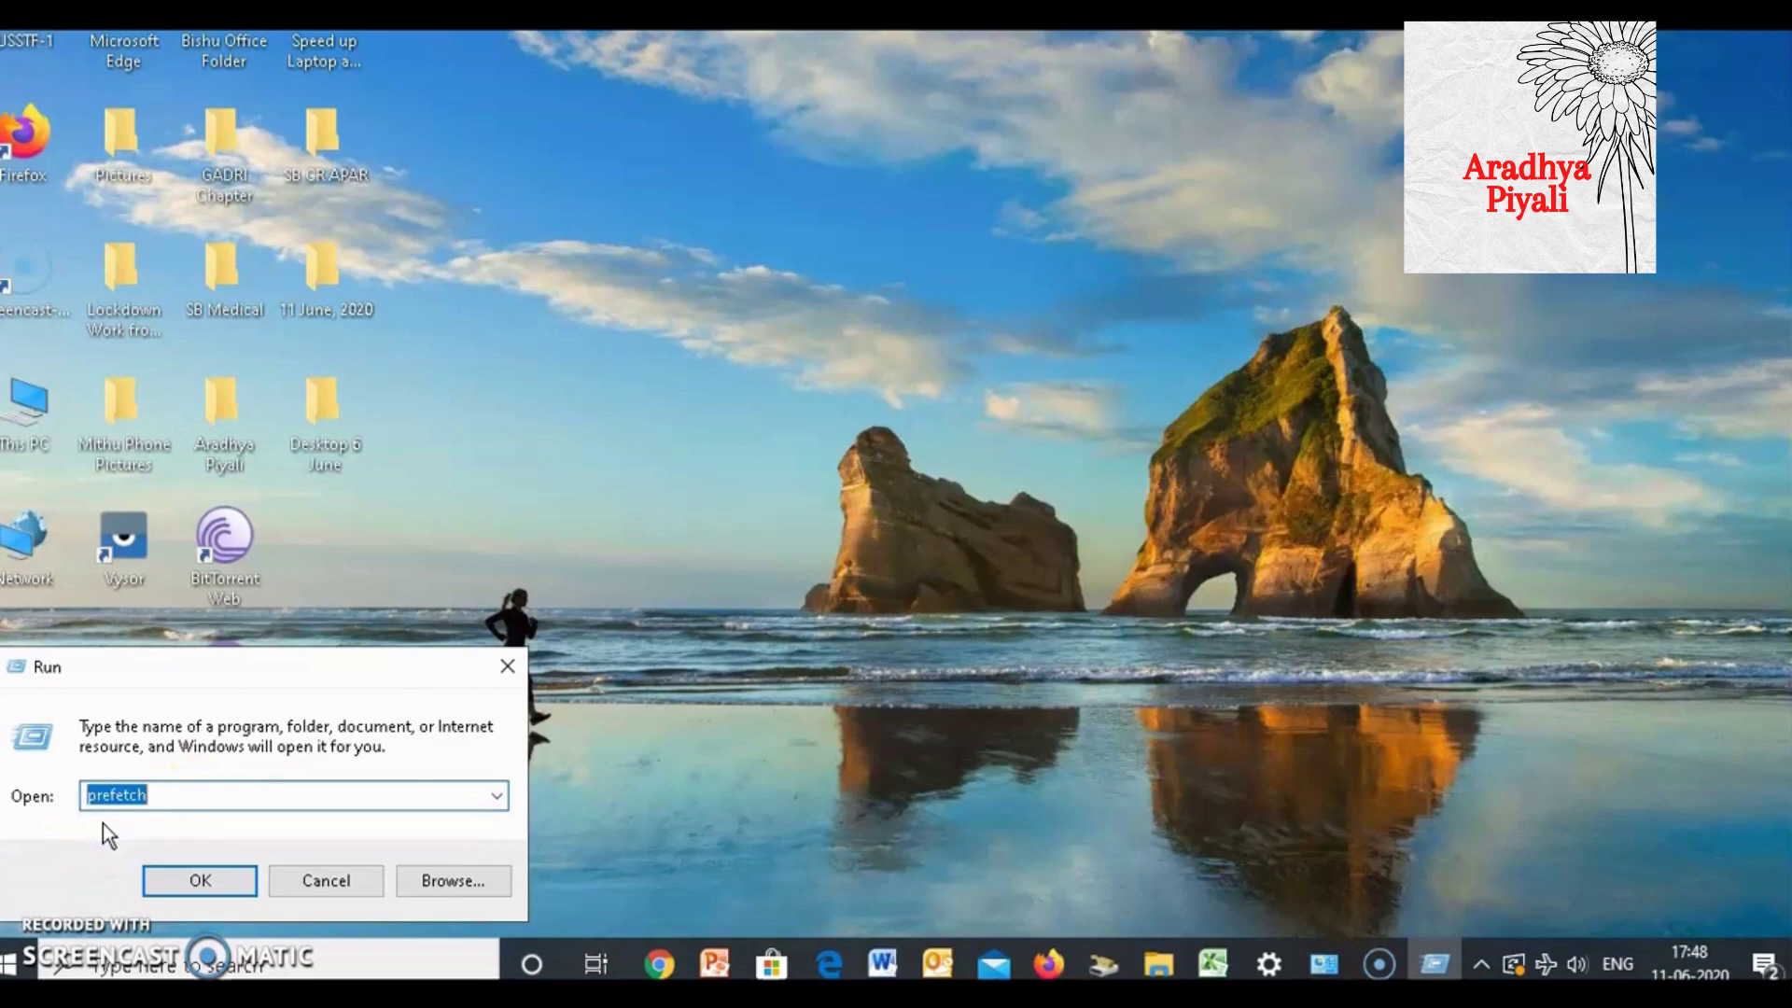
{"action": "left_click", "coordinate": [199, 878]}
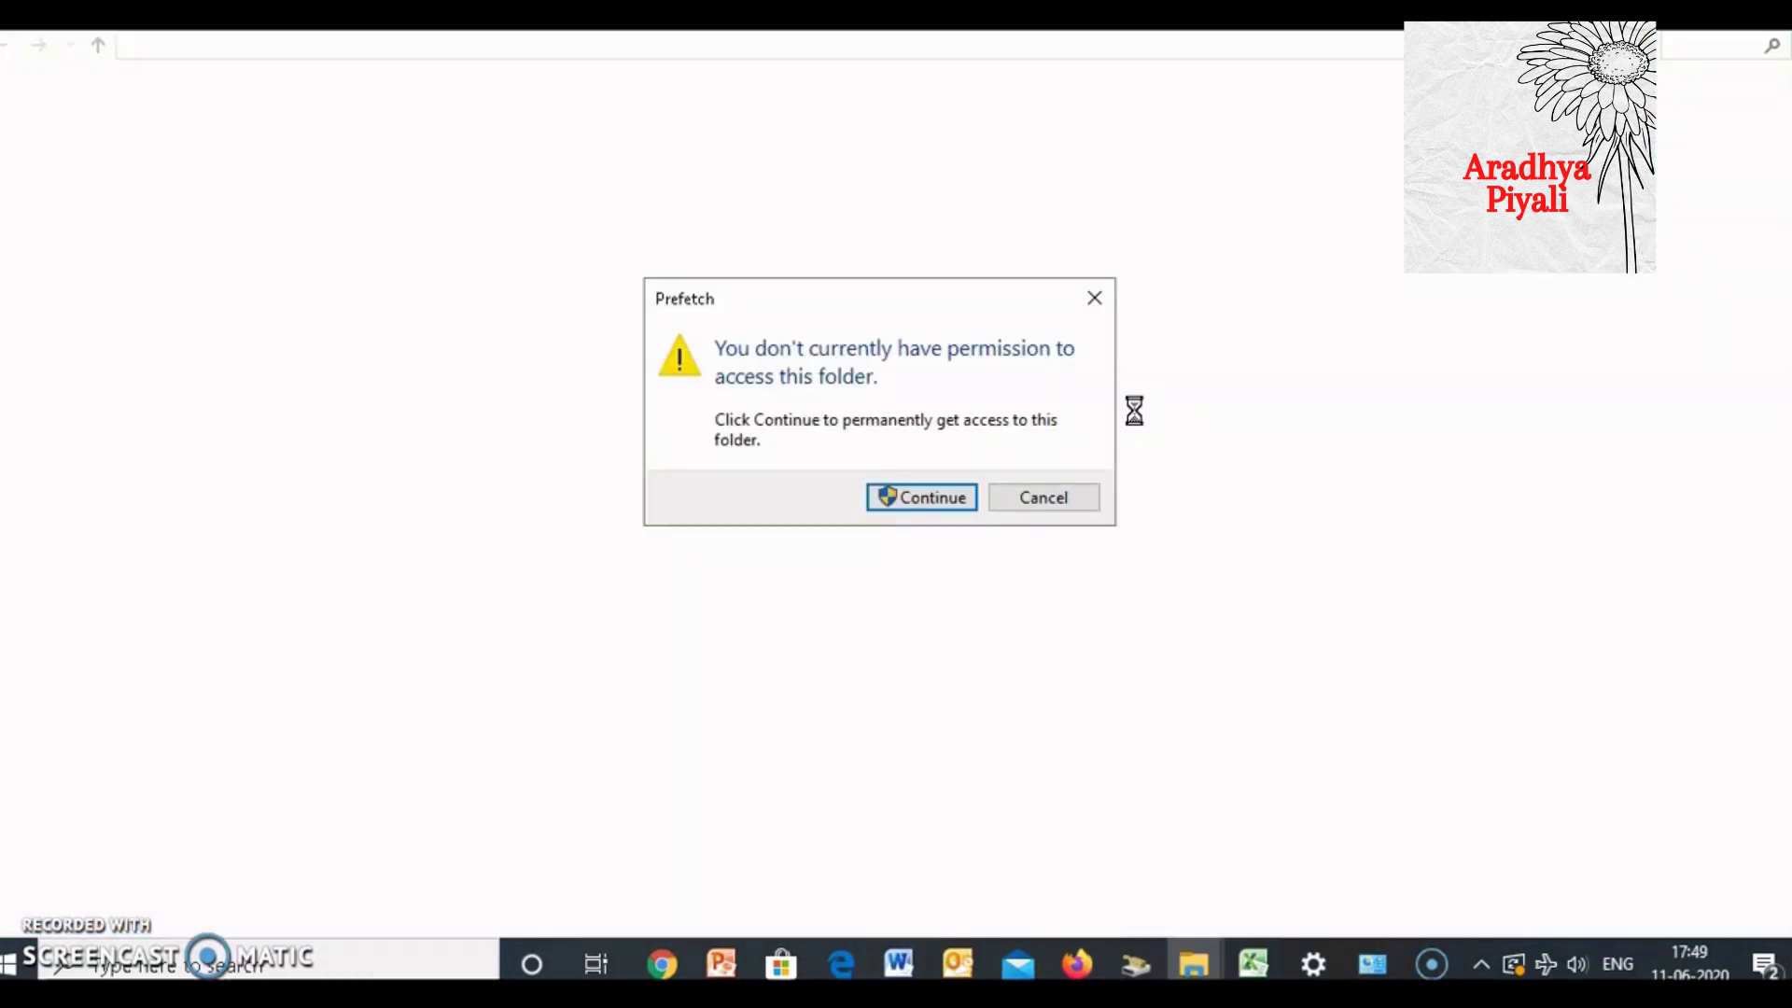
{"action": "left_click", "coordinate": [909, 493]}
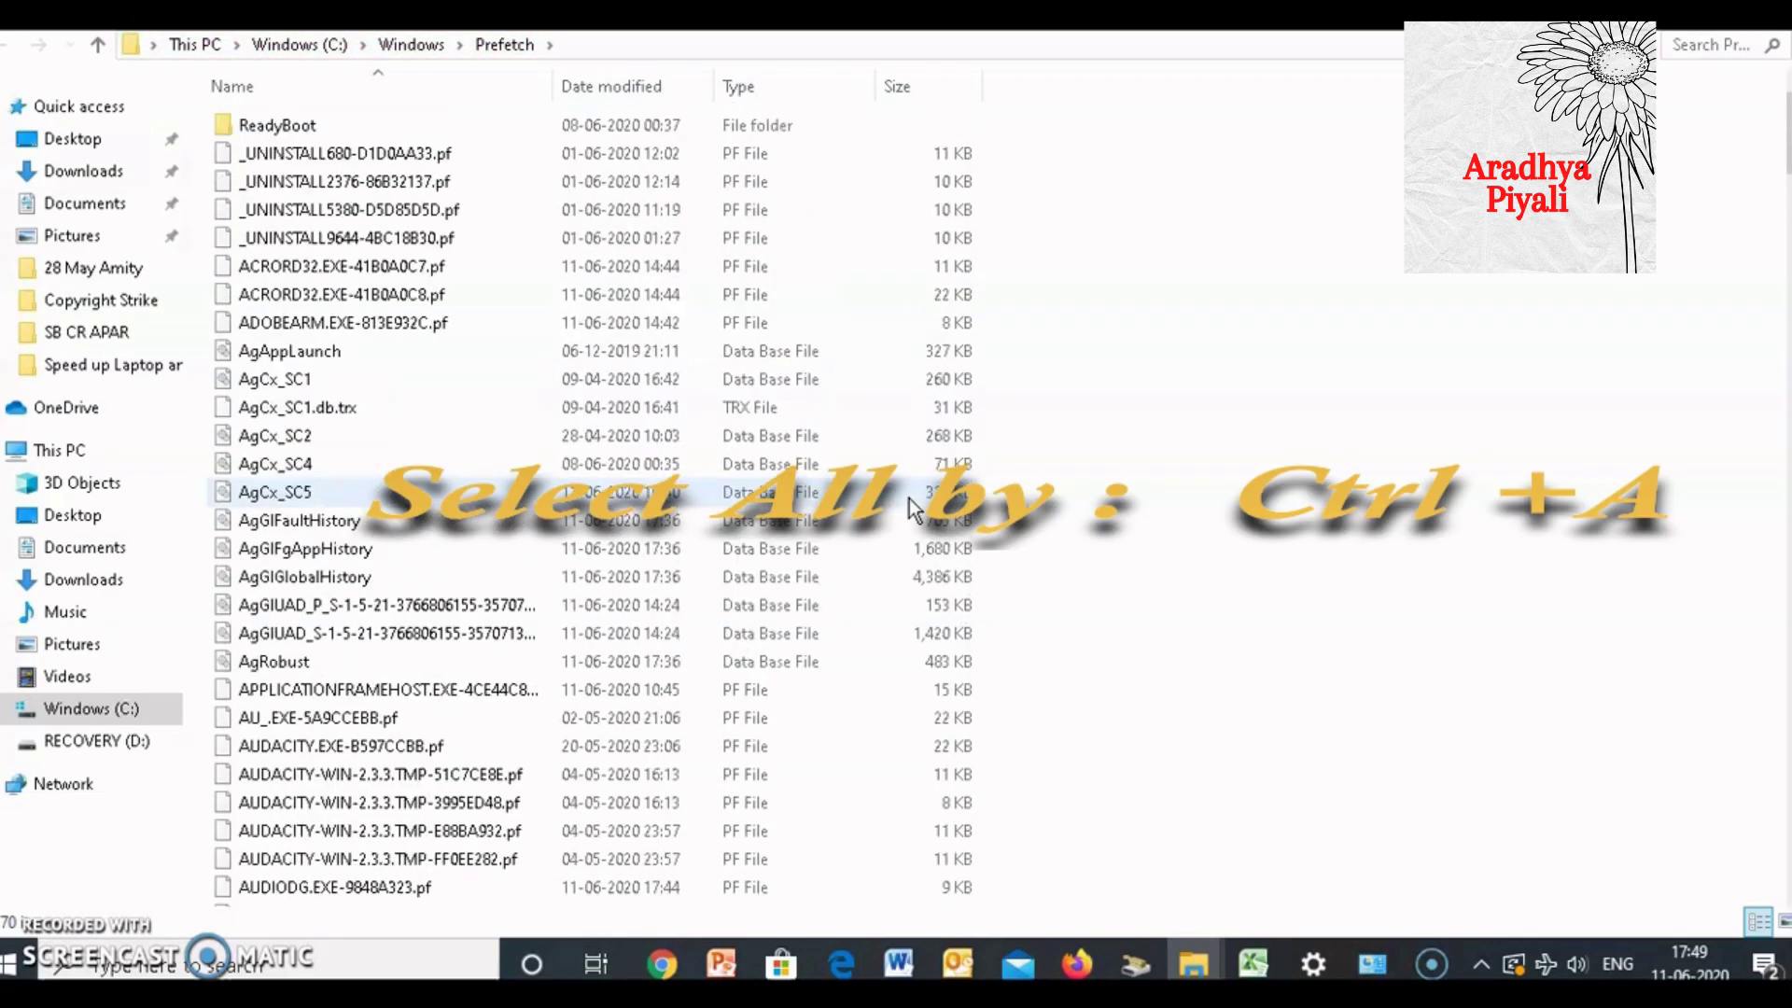
Step: Delete everything in the Prefetch folder, skipping all items that are in use, and return to the desktop
{"action": "key", "text": "ctrl+a"}
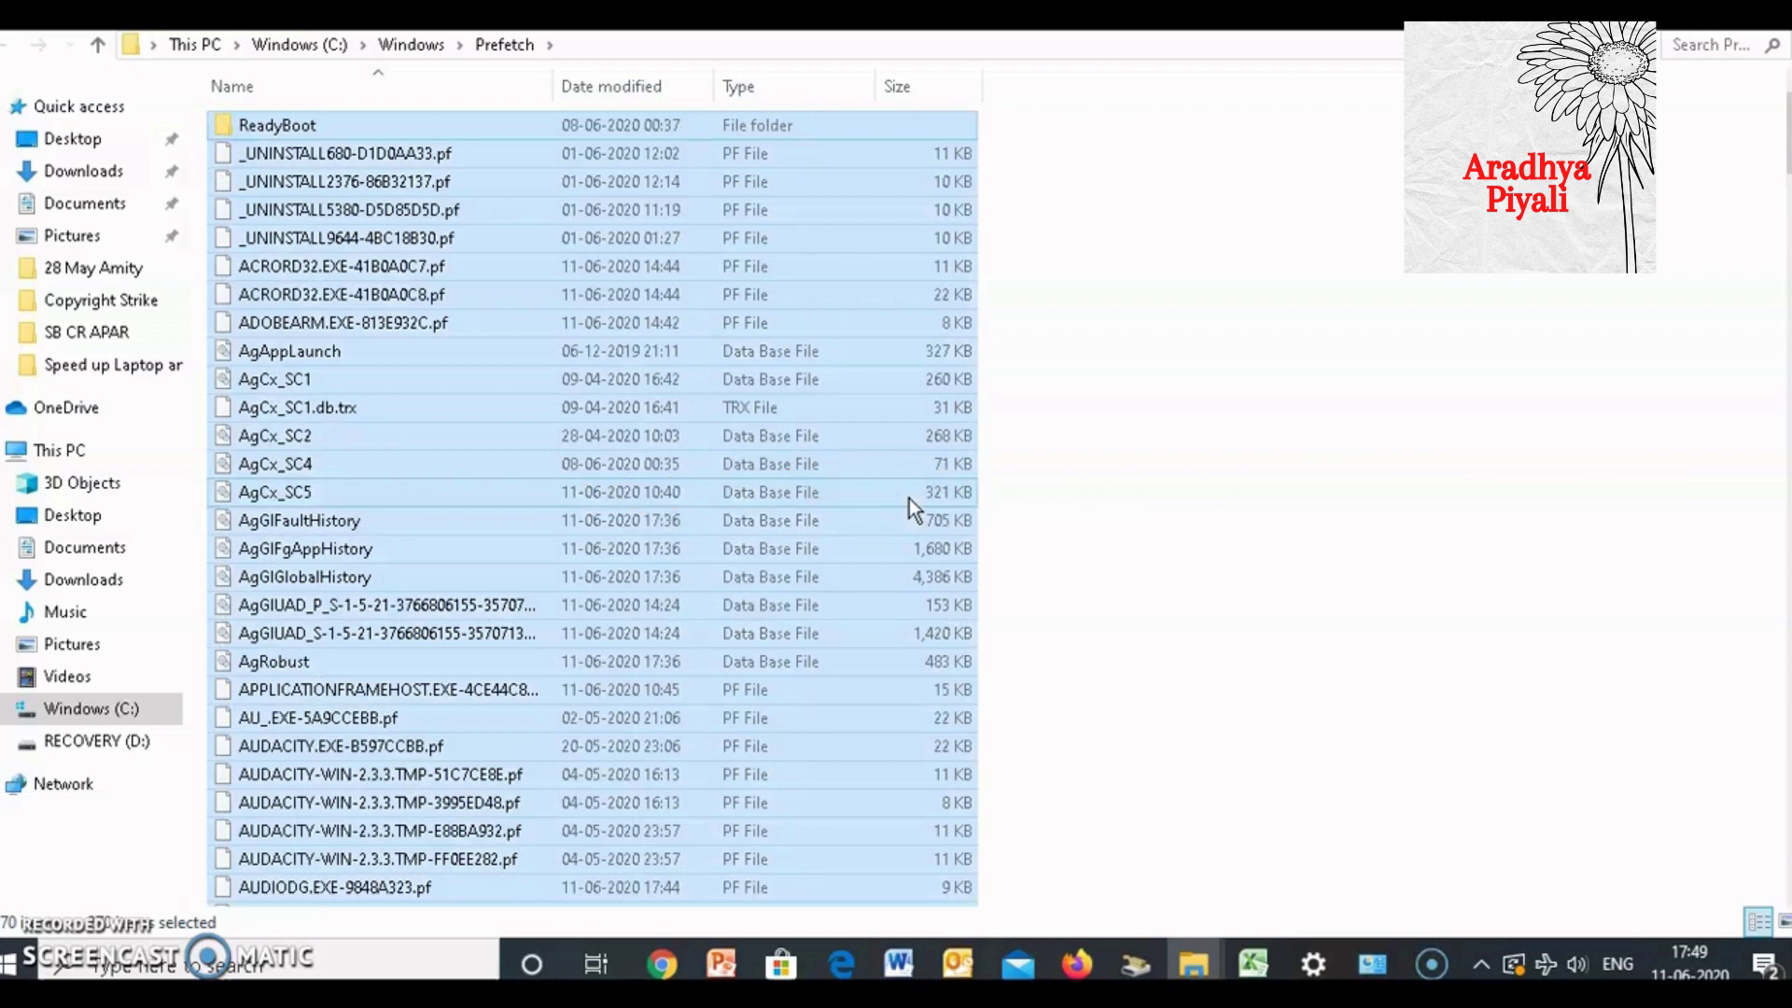
{"action": "right_click", "coordinate": [854, 364]}
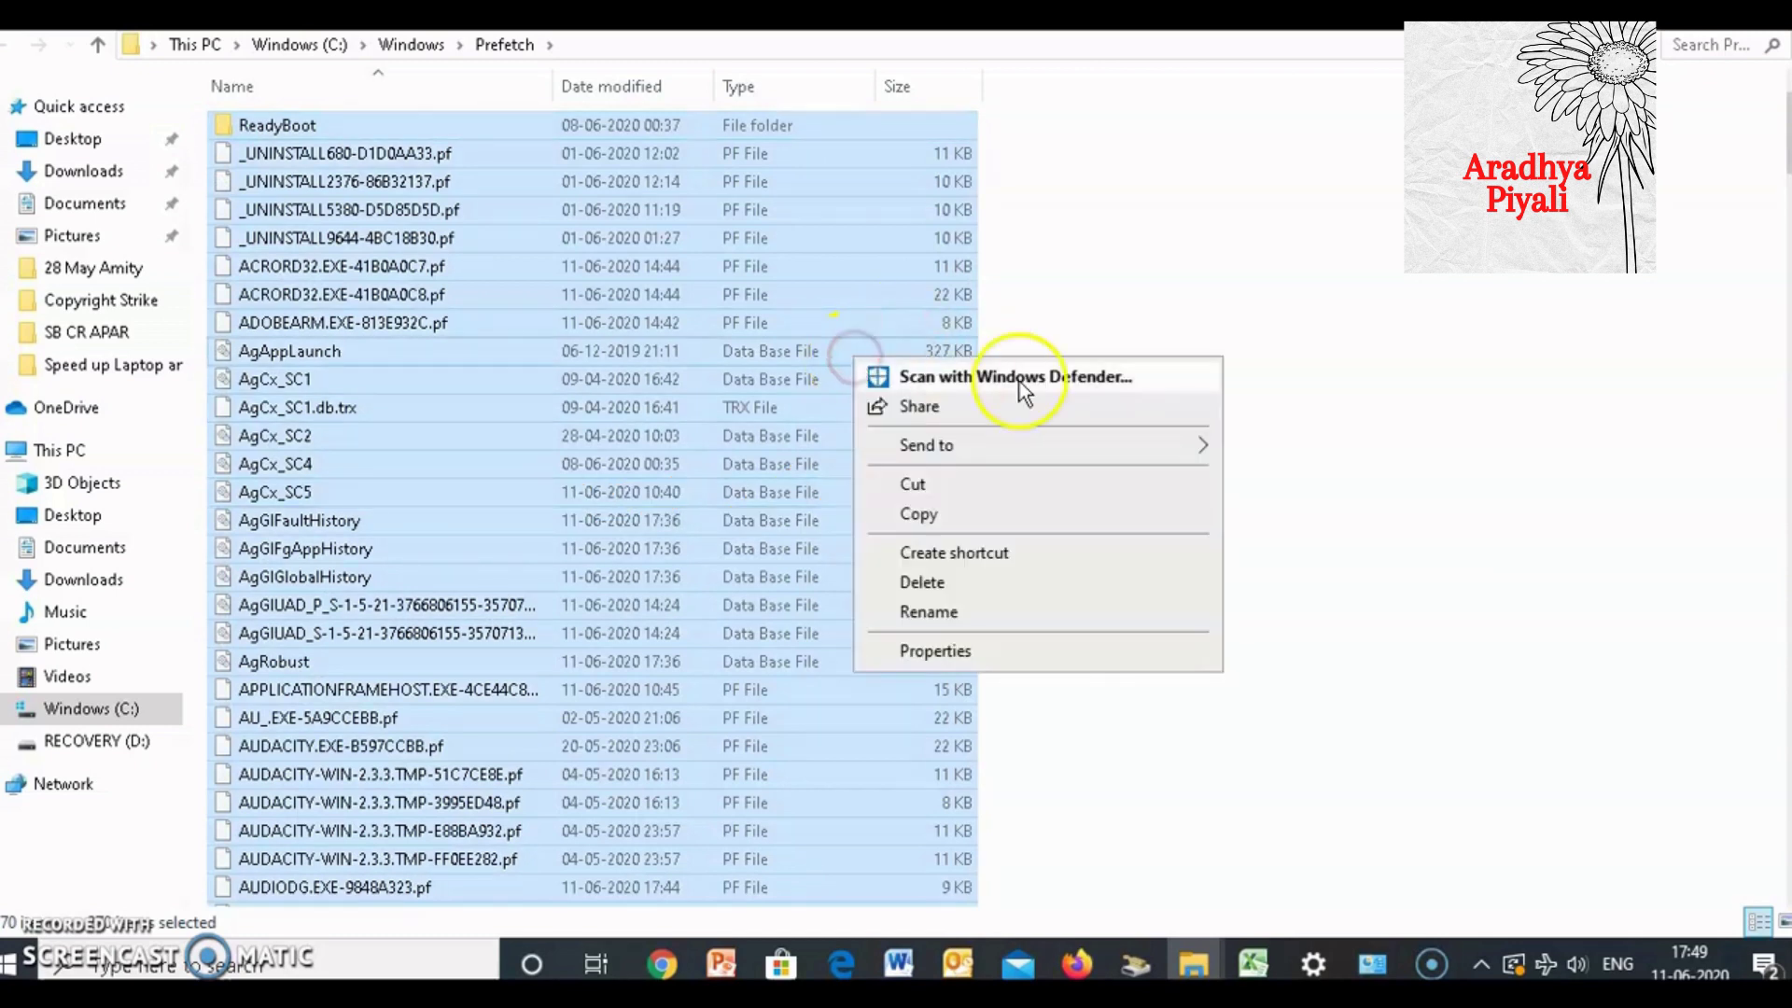
{"action": "left_click", "coordinate": [950, 585]}
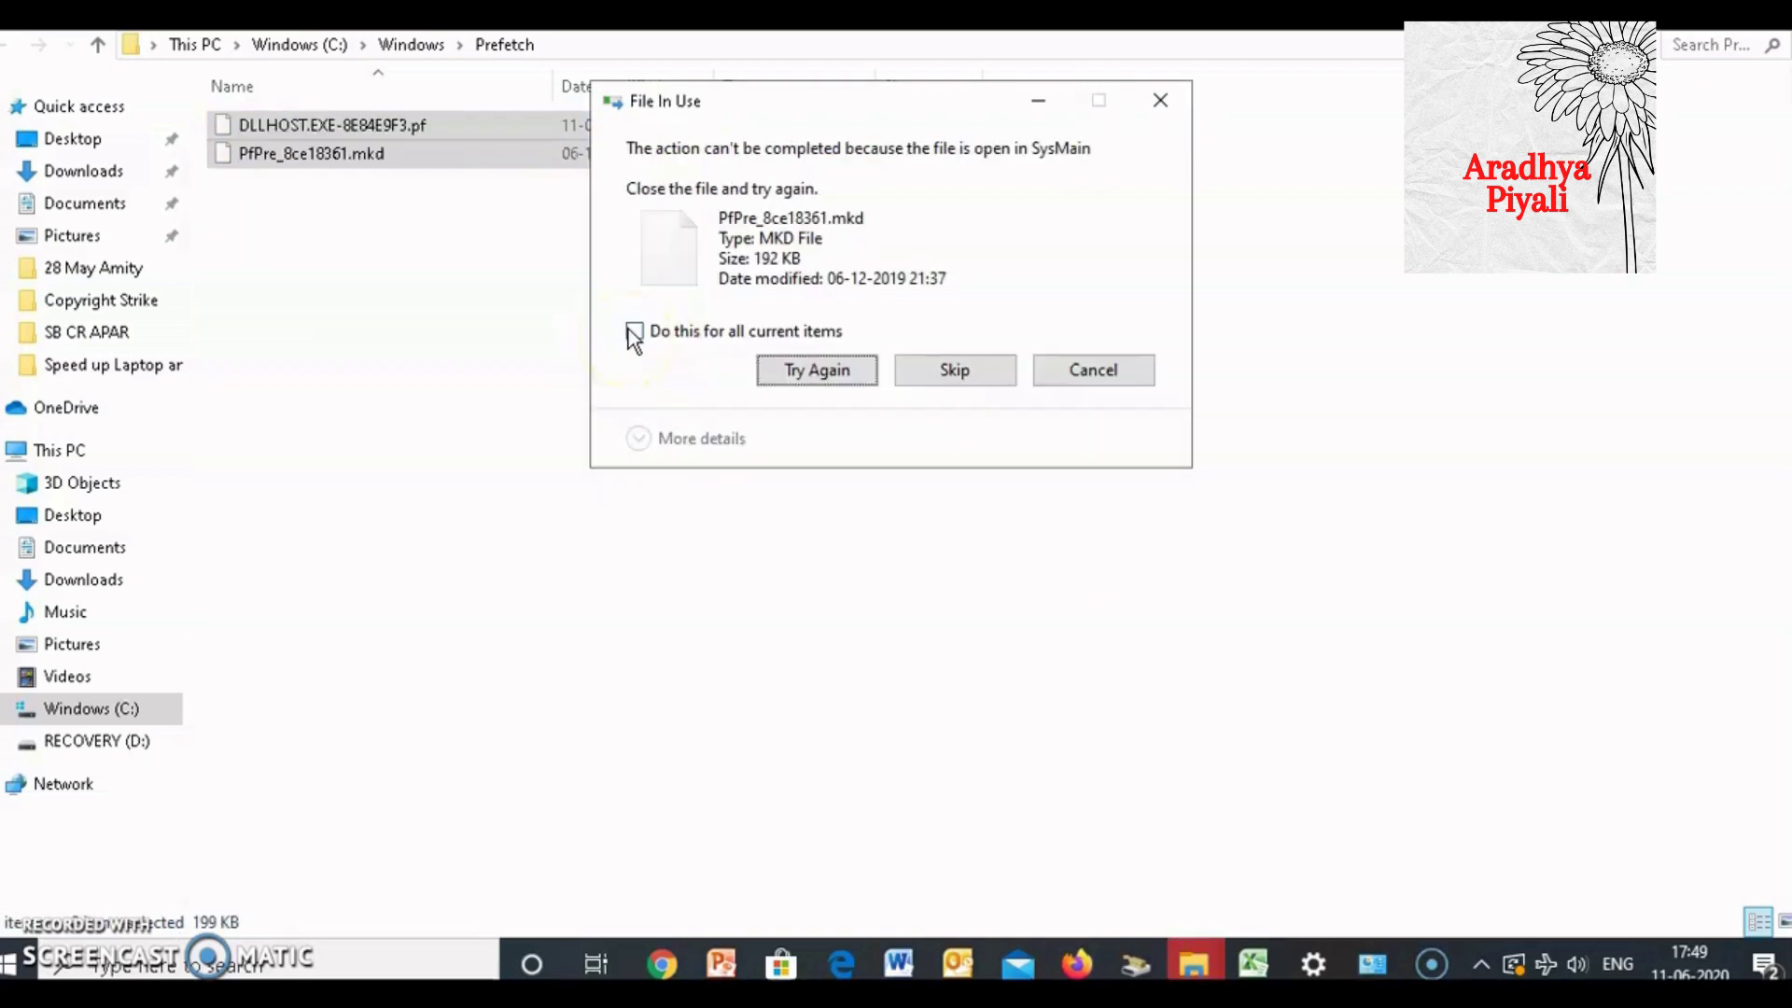
{"action": "left_click", "coordinate": [635, 332]}
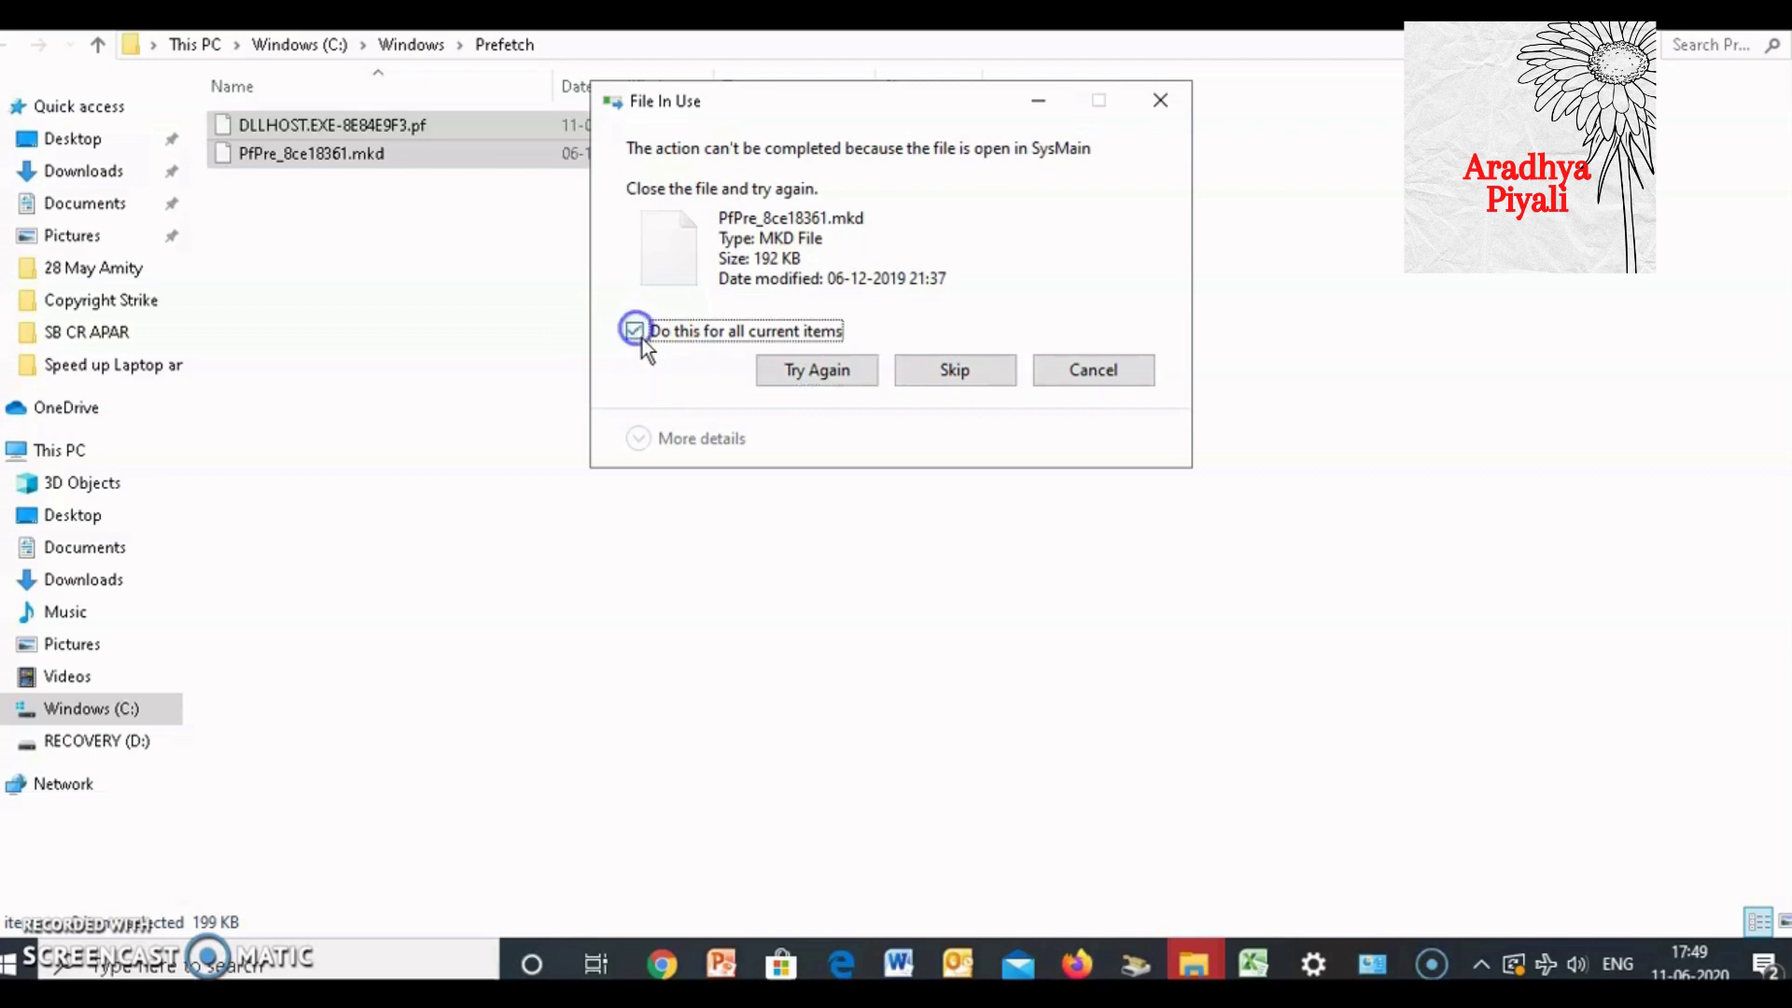
{"action": "left_click", "coordinate": [943, 373]}
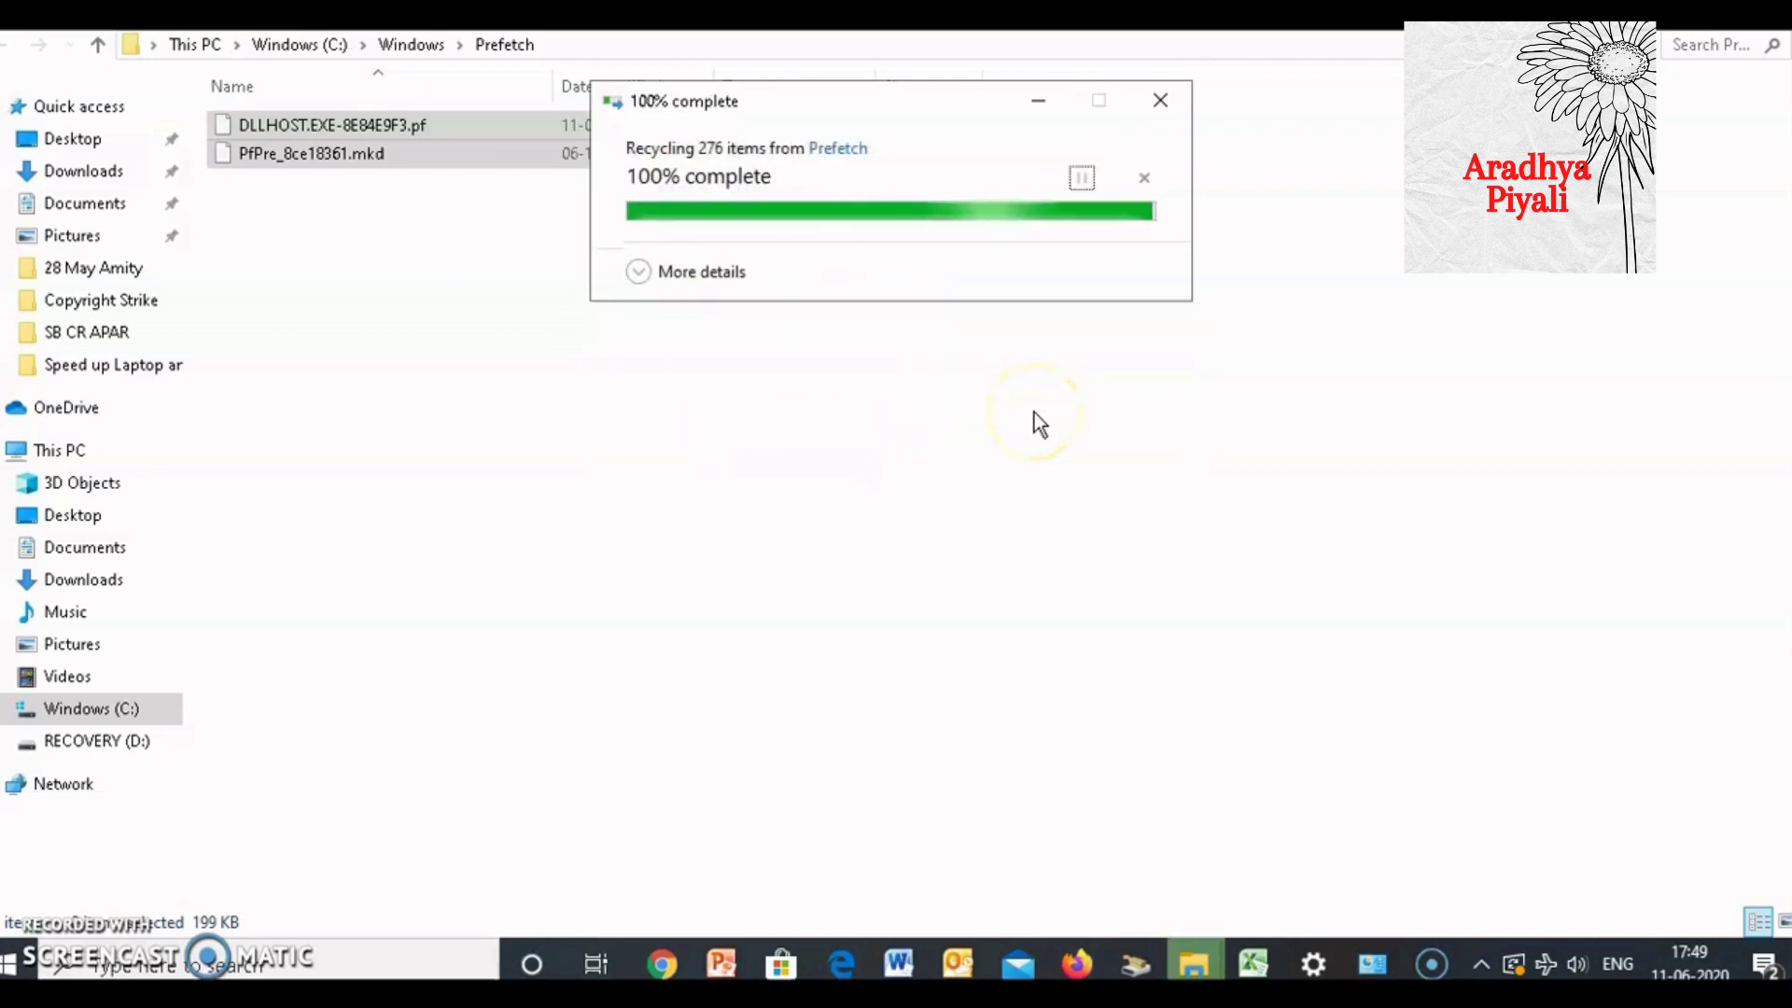
{"action": "key", "text": "super+d"}
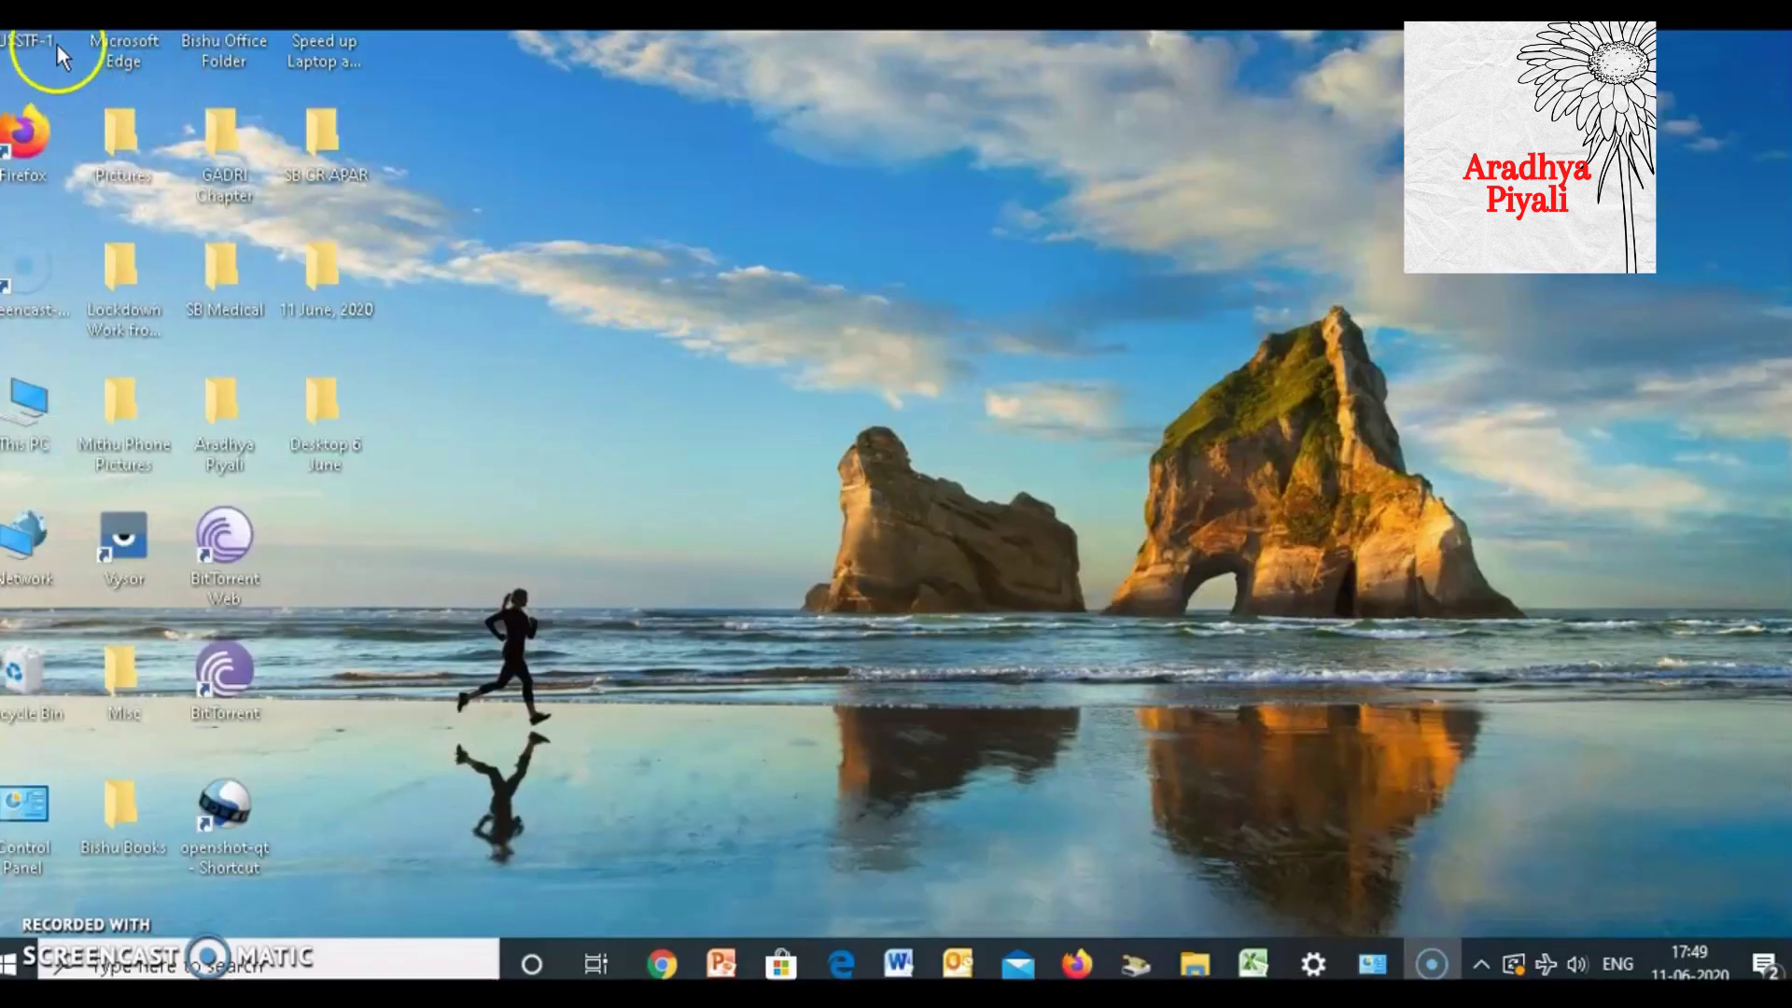
Step: Open System Configuration by running msconfig from the Run dialog
{"action": "left_click", "coordinate": [355, 967]}
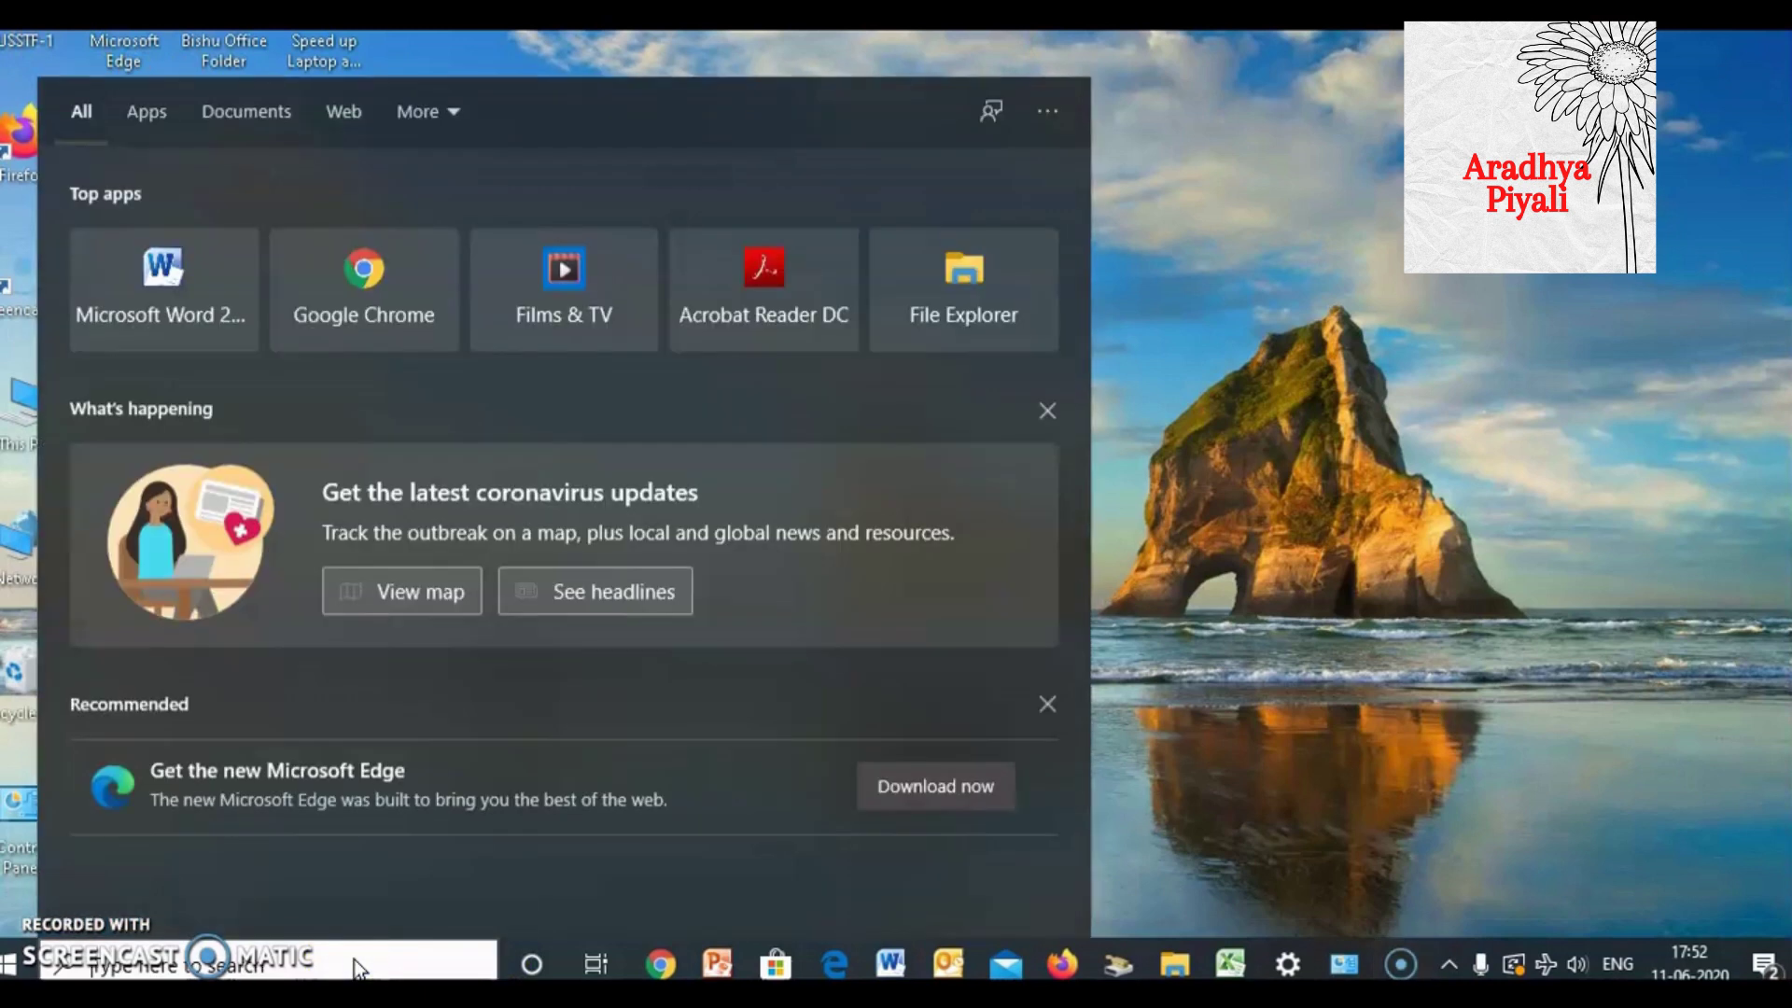
{"action": "type", "text": "run"}
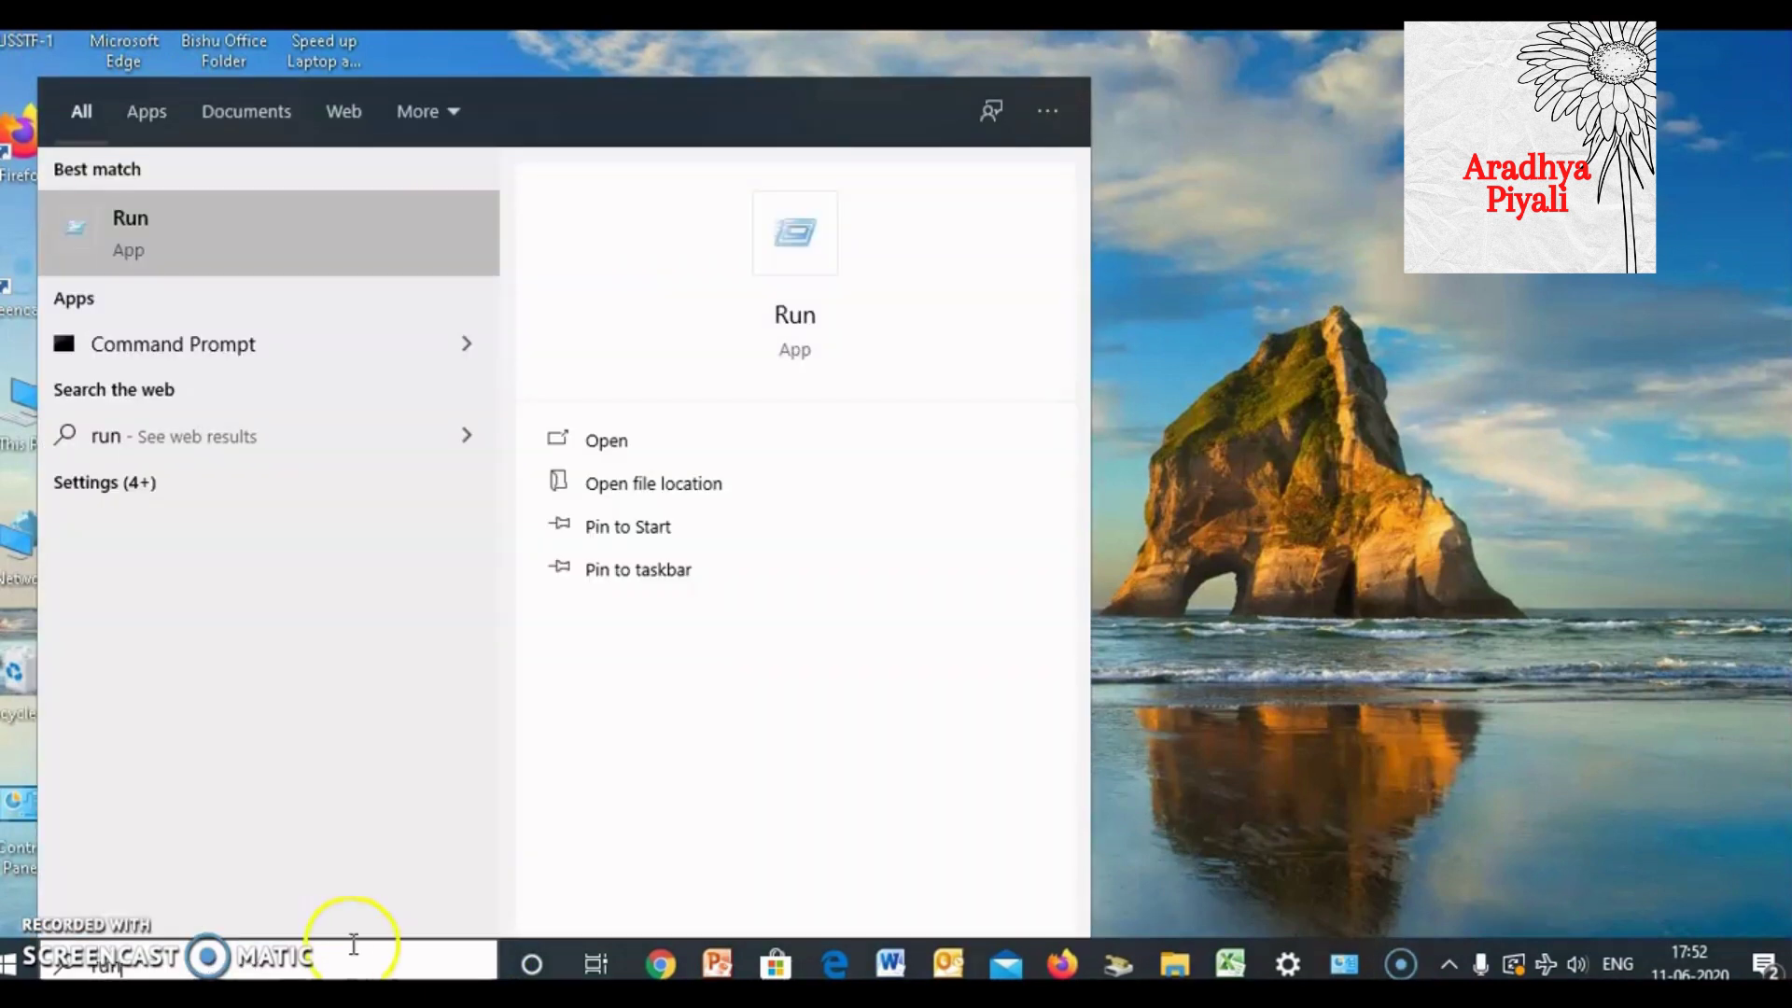
{"action": "left_click", "coordinate": [164, 215]}
{"action": "type", "text": "m"}
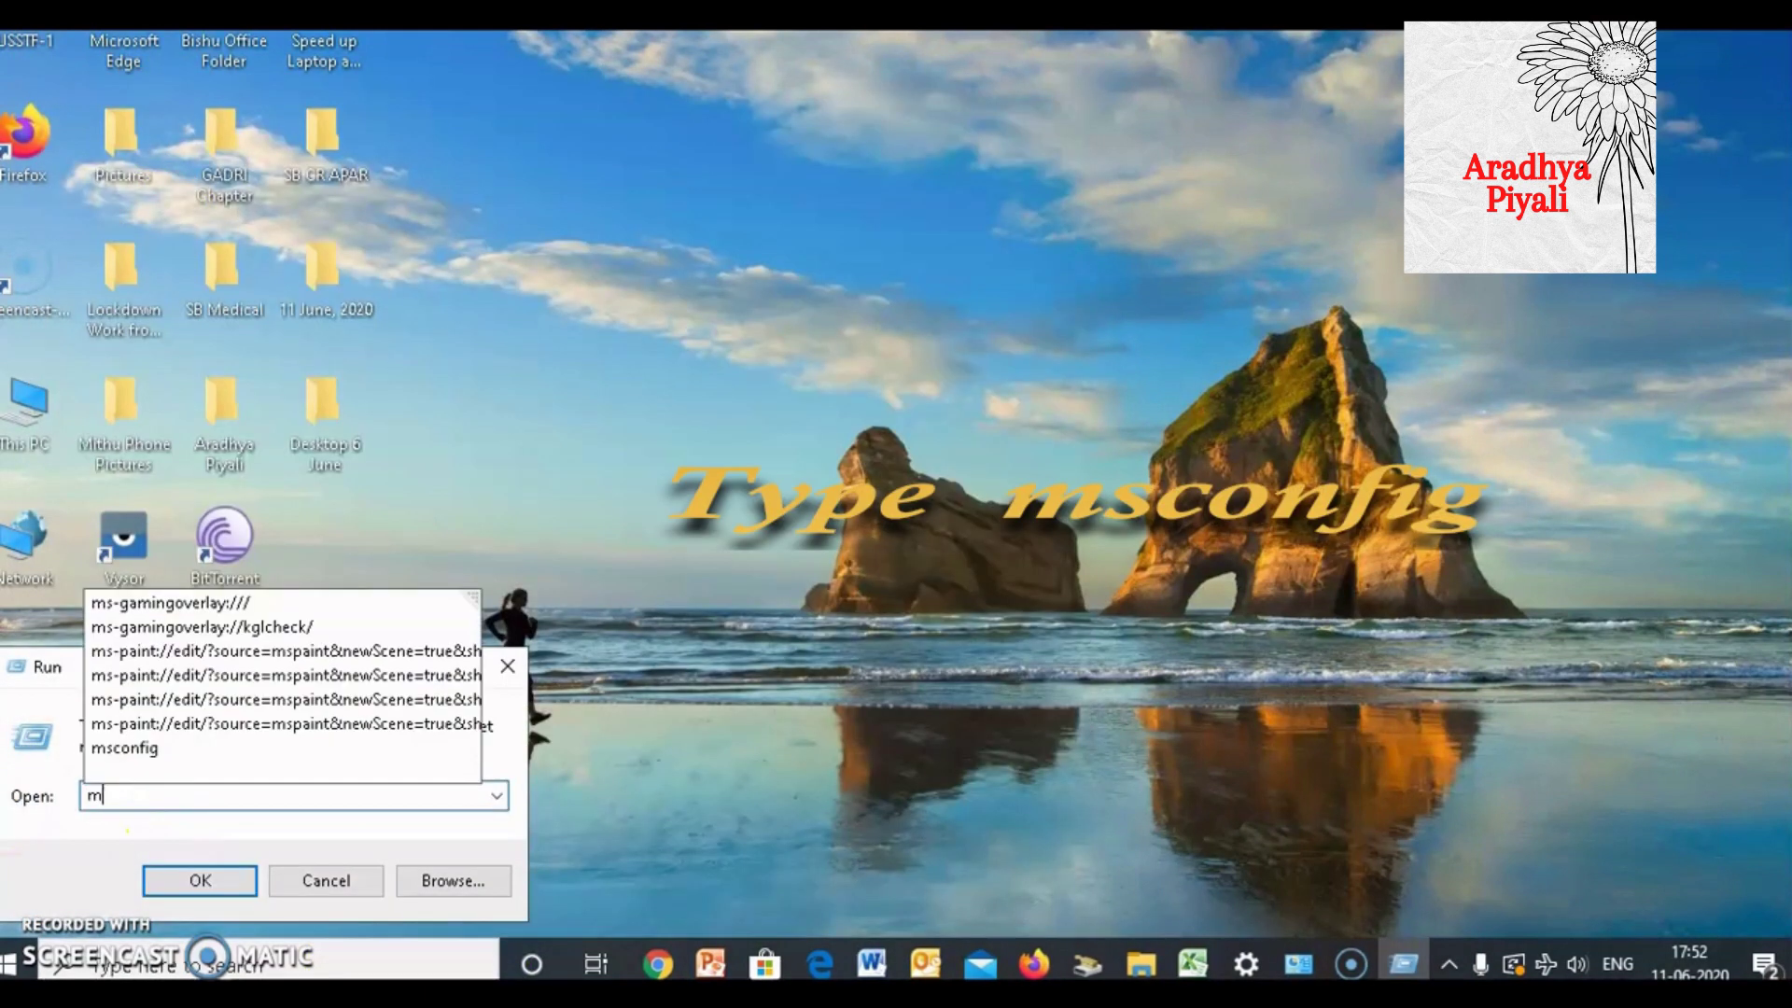
{"action": "type", "text": "scon"}
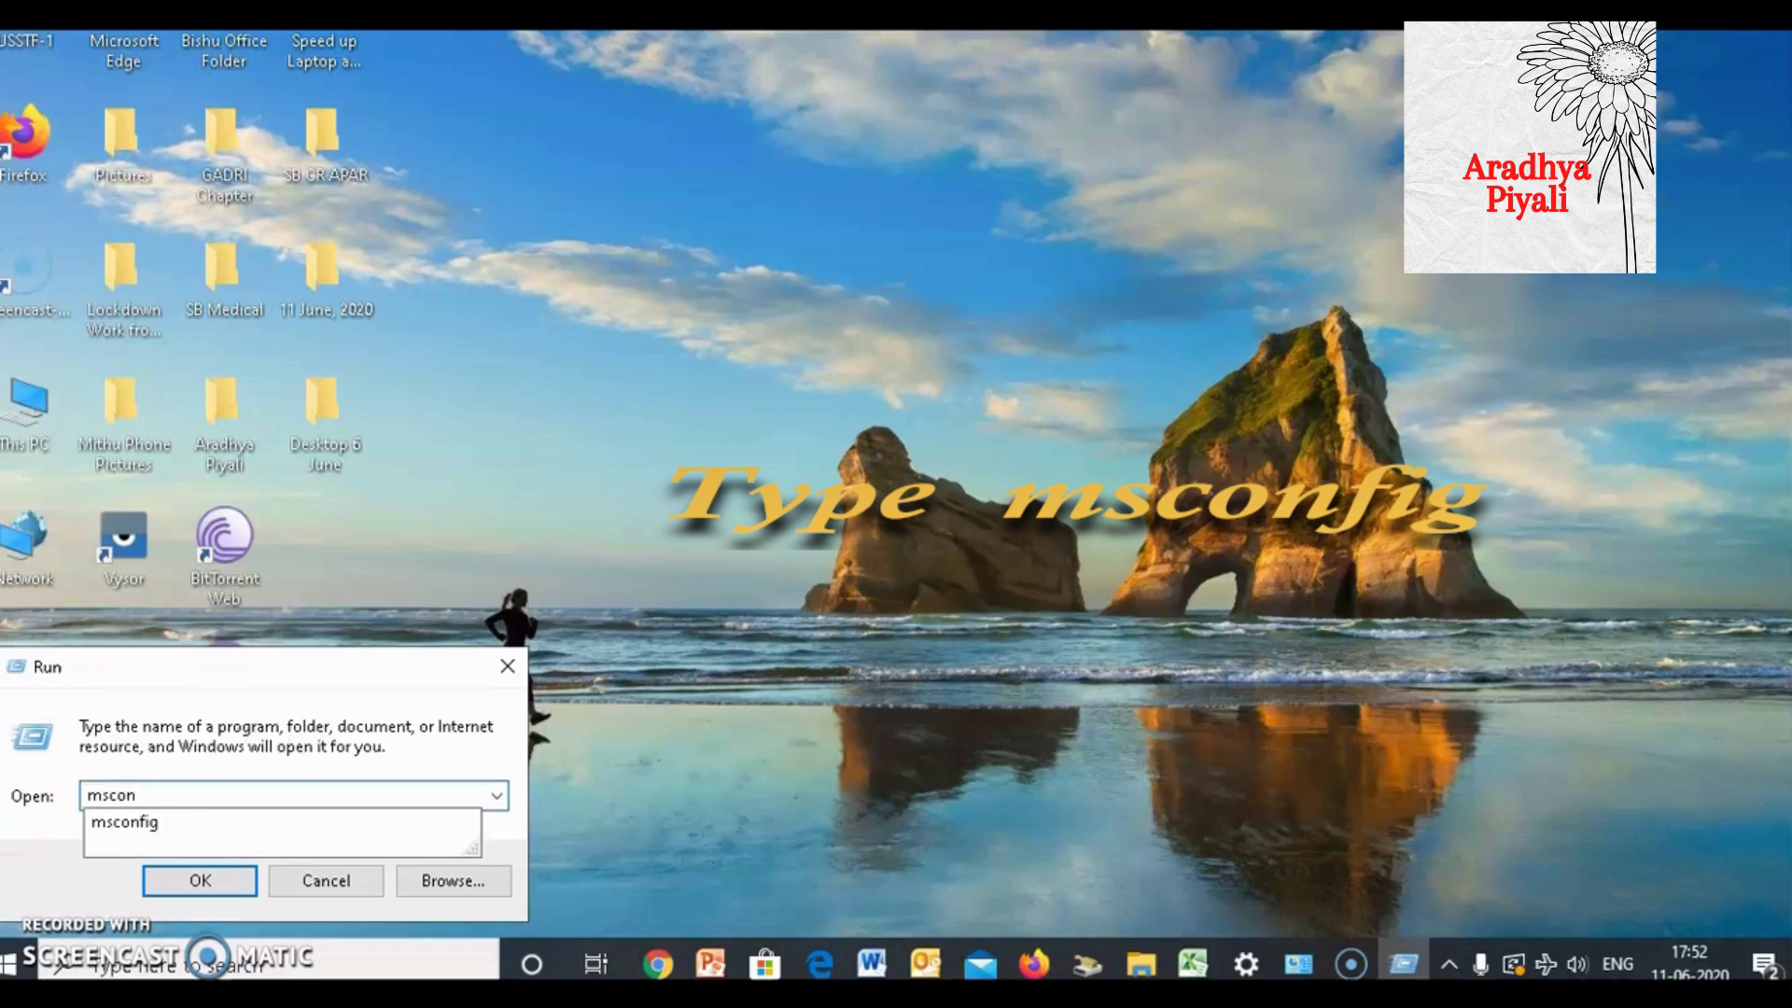
{"action": "left_click", "coordinate": [133, 829]}
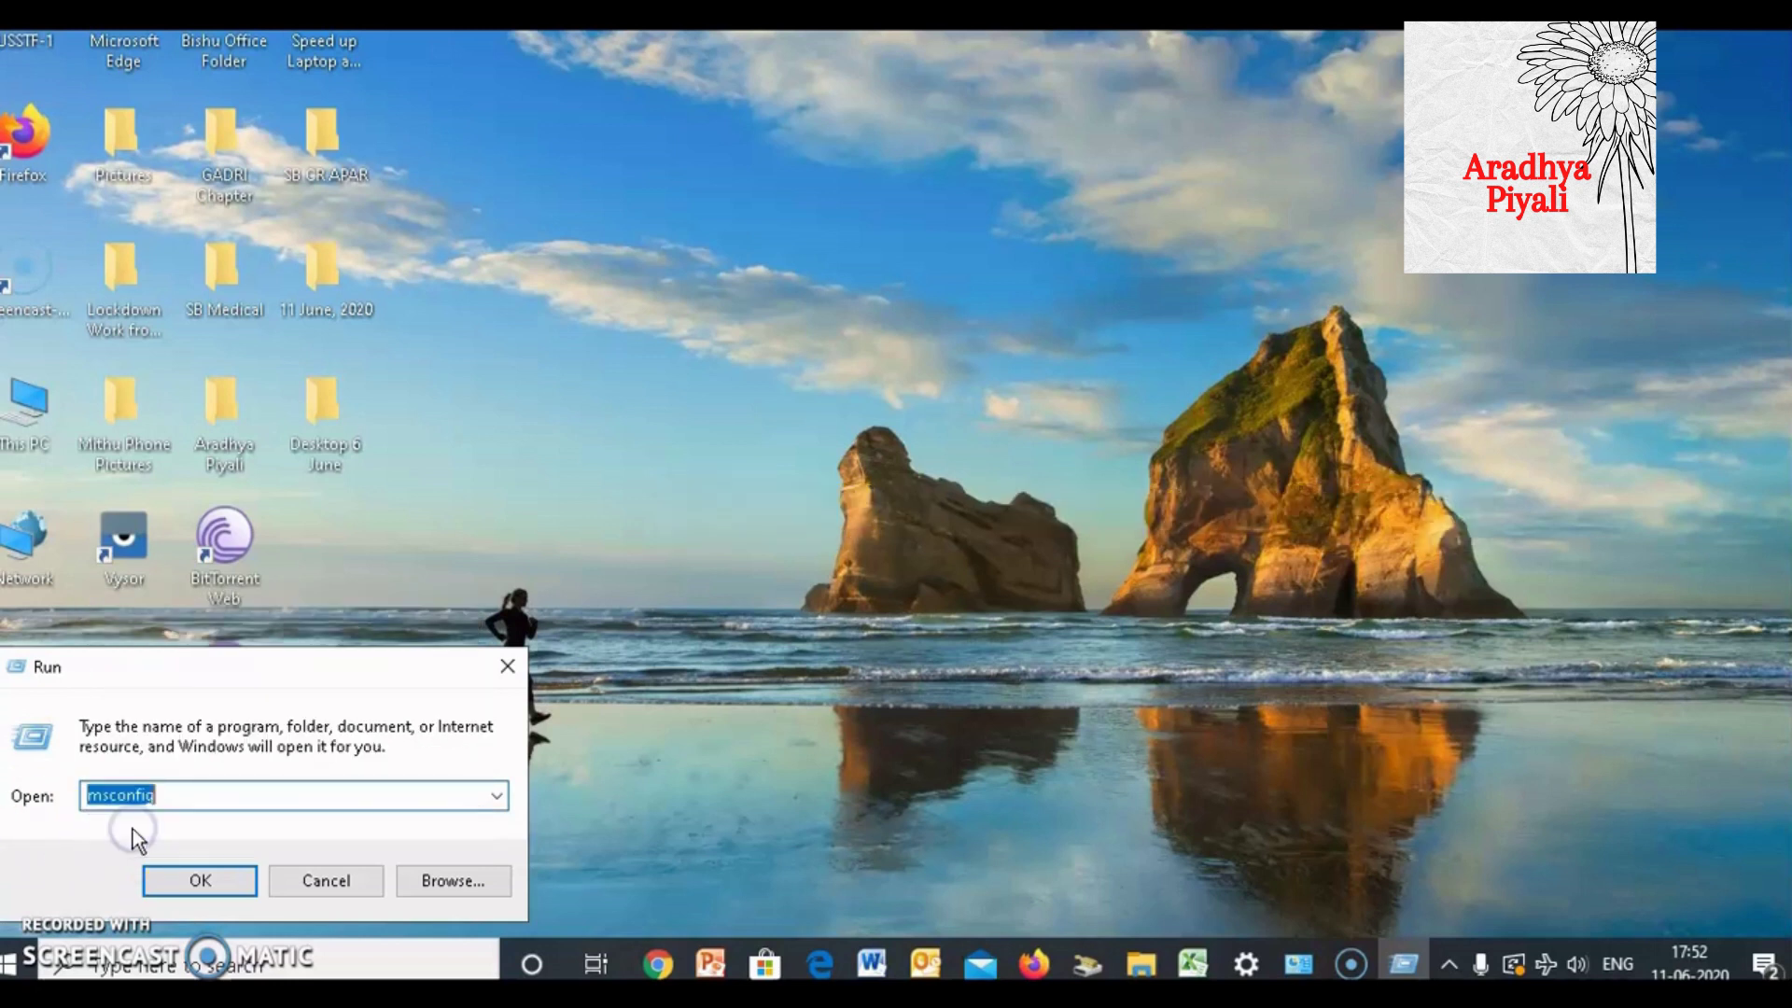
{"action": "left_click", "coordinate": [224, 883]}
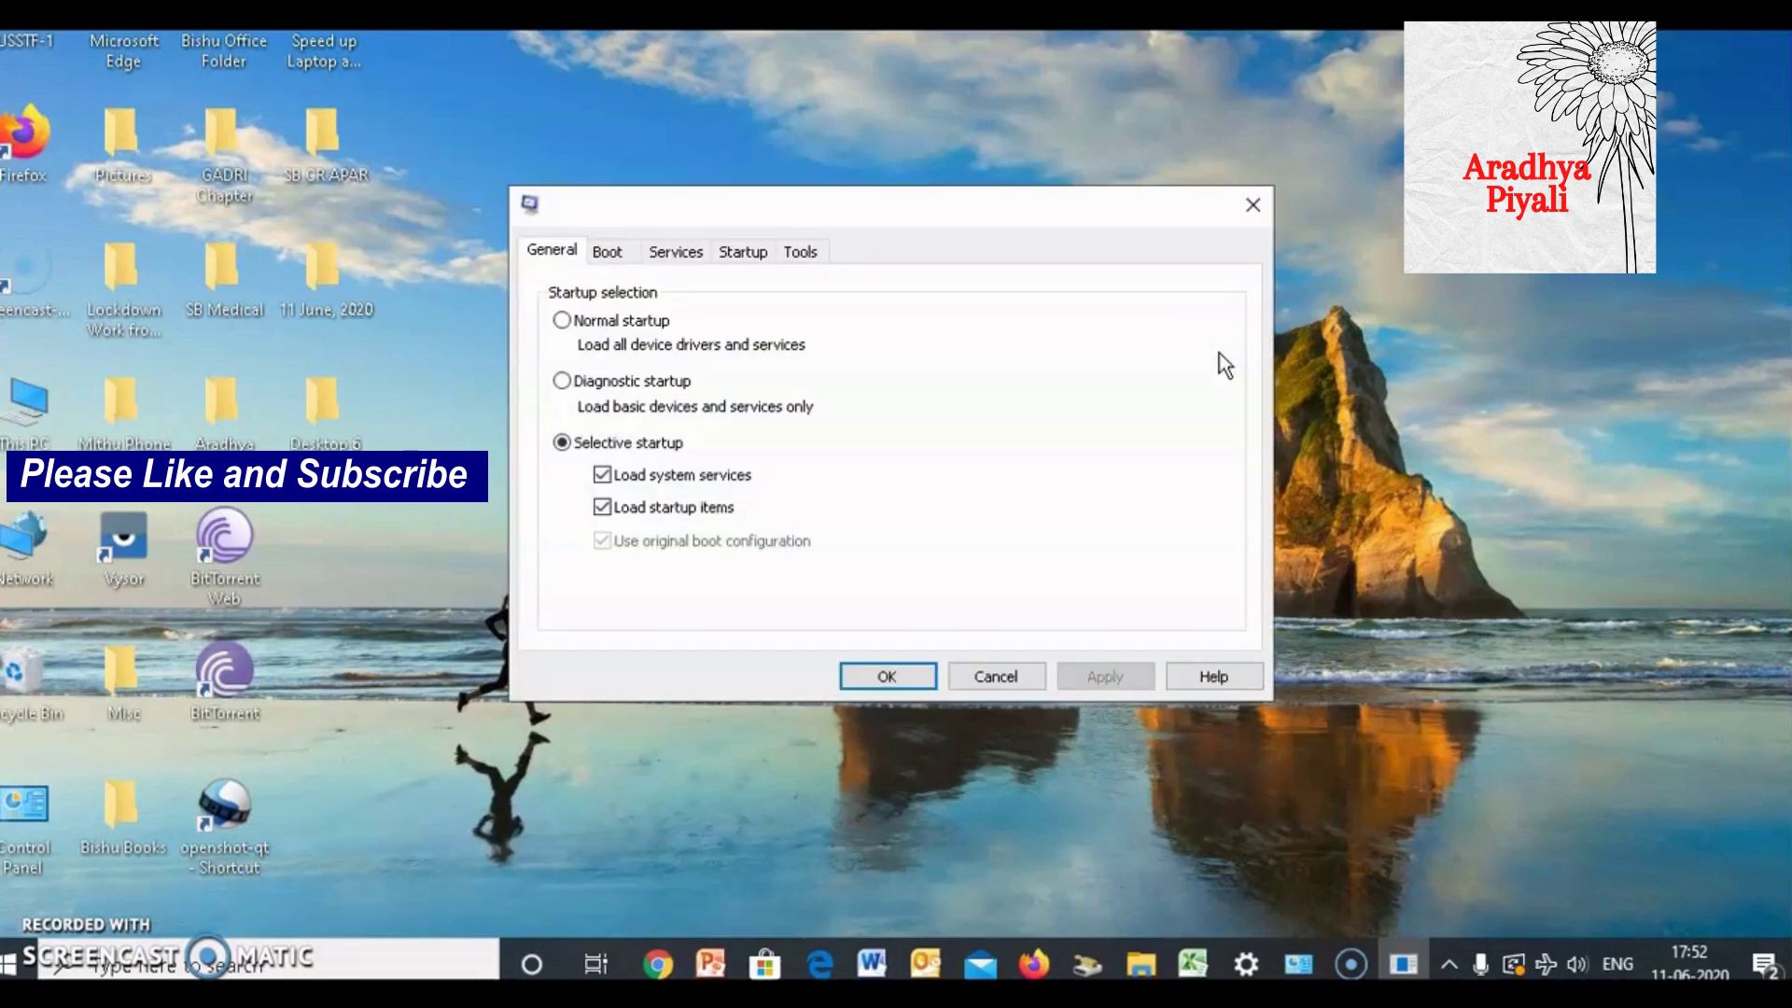
Step: Show the list of services in System Configuration and hide all Microsoft services
{"action": "left_click", "coordinate": [678, 257]}
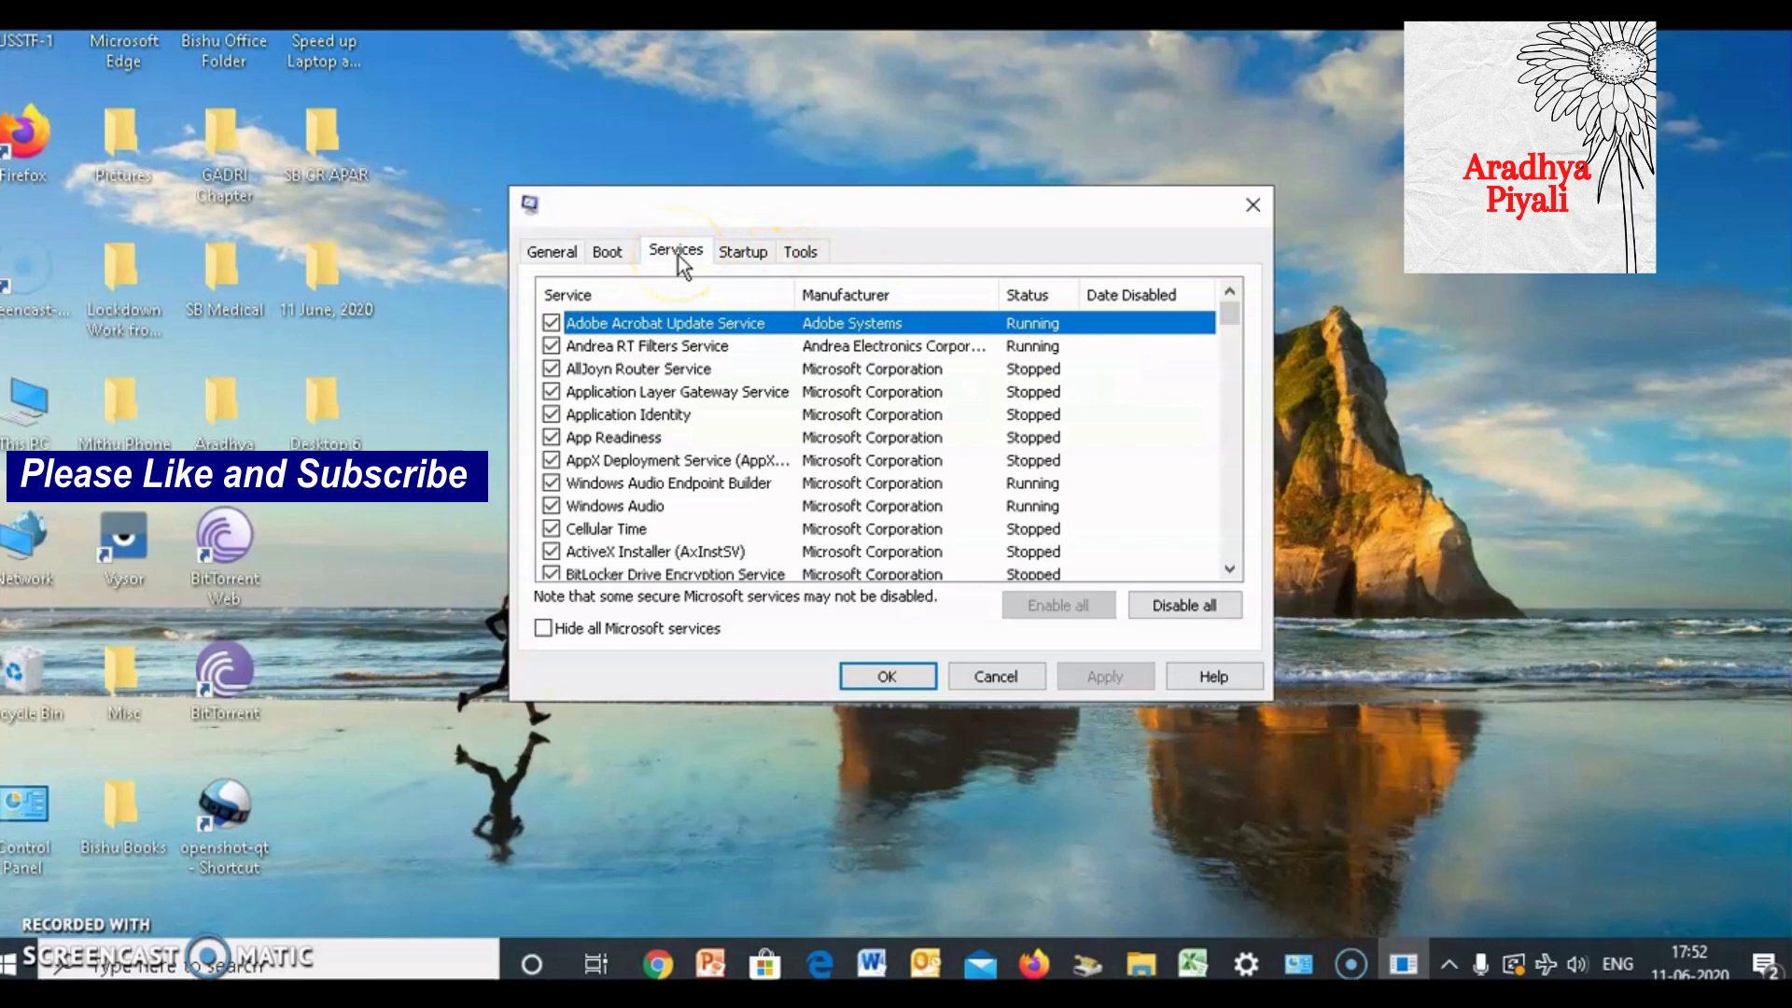
{"action": "left_click", "coordinate": [543, 629]}
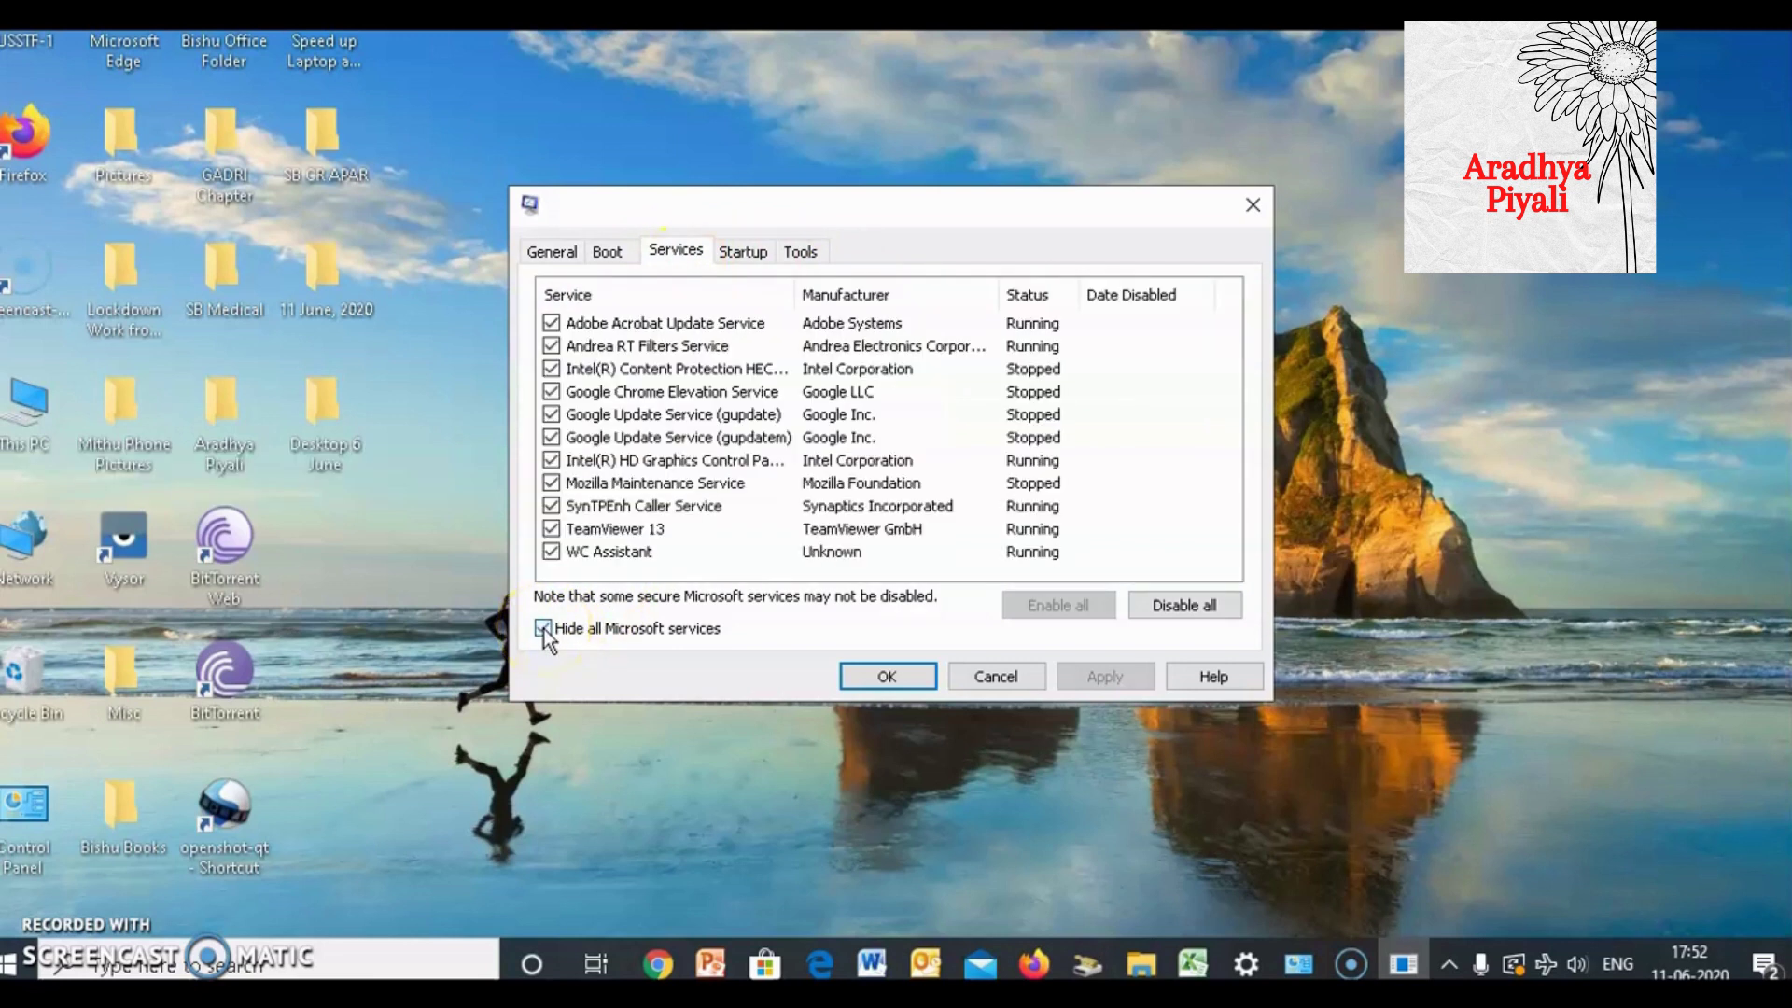
{"action": "left_click", "coordinate": [543, 629]}
{"action": "left_click", "coordinate": [543, 629]}
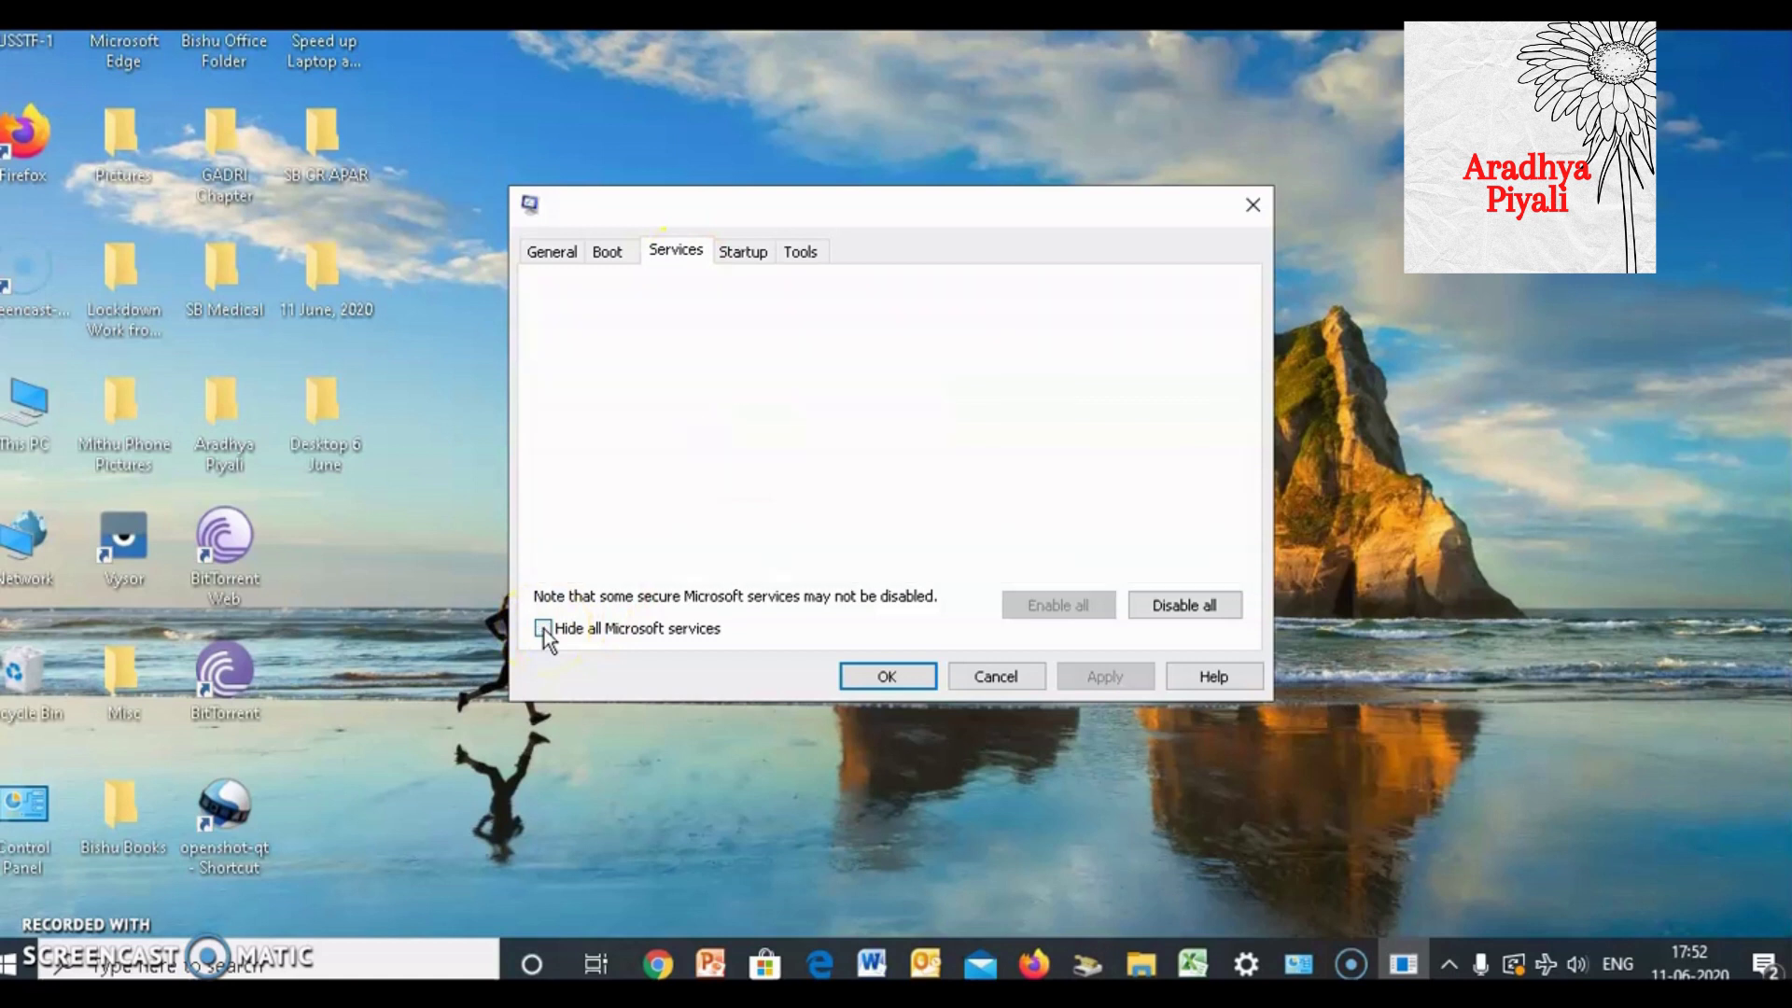
{"action": "left_click", "coordinate": [543, 629]}
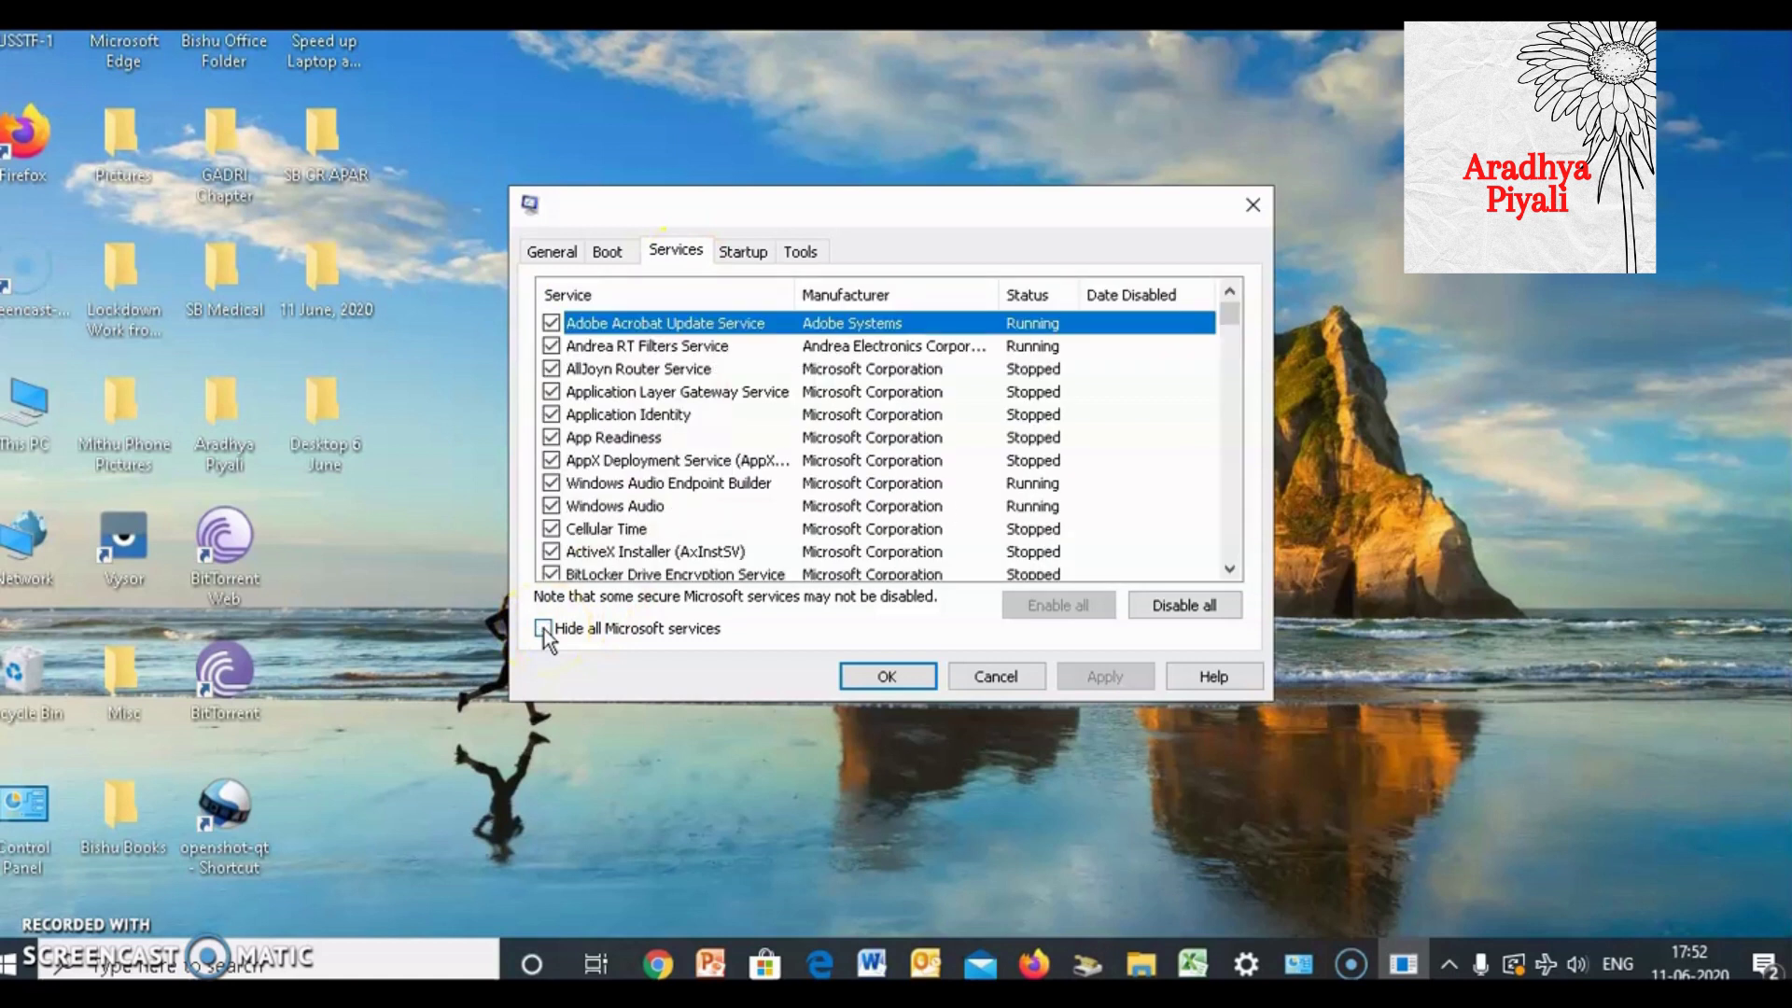
{"action": "left_click", "coordinate": [543, 629]}
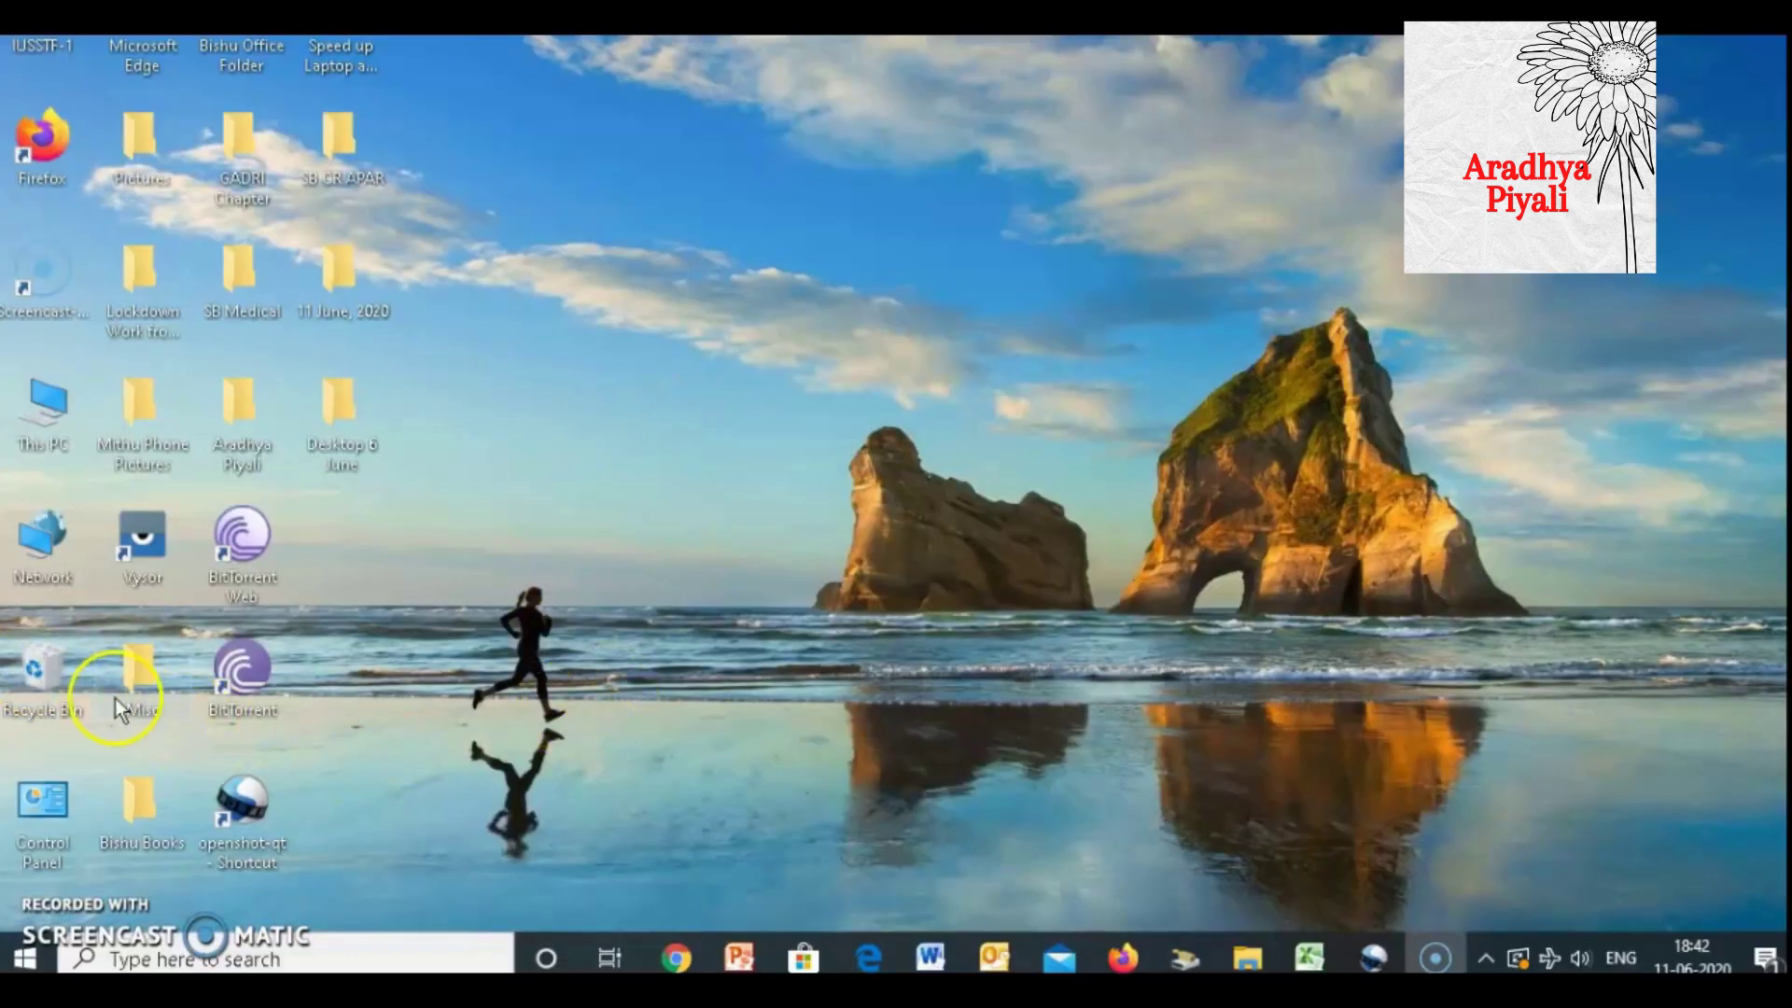
Step: Open the Recycle Bin, select all of its items and delete them permanently
{"action": "double_click", "coordinate": [30, 673]}
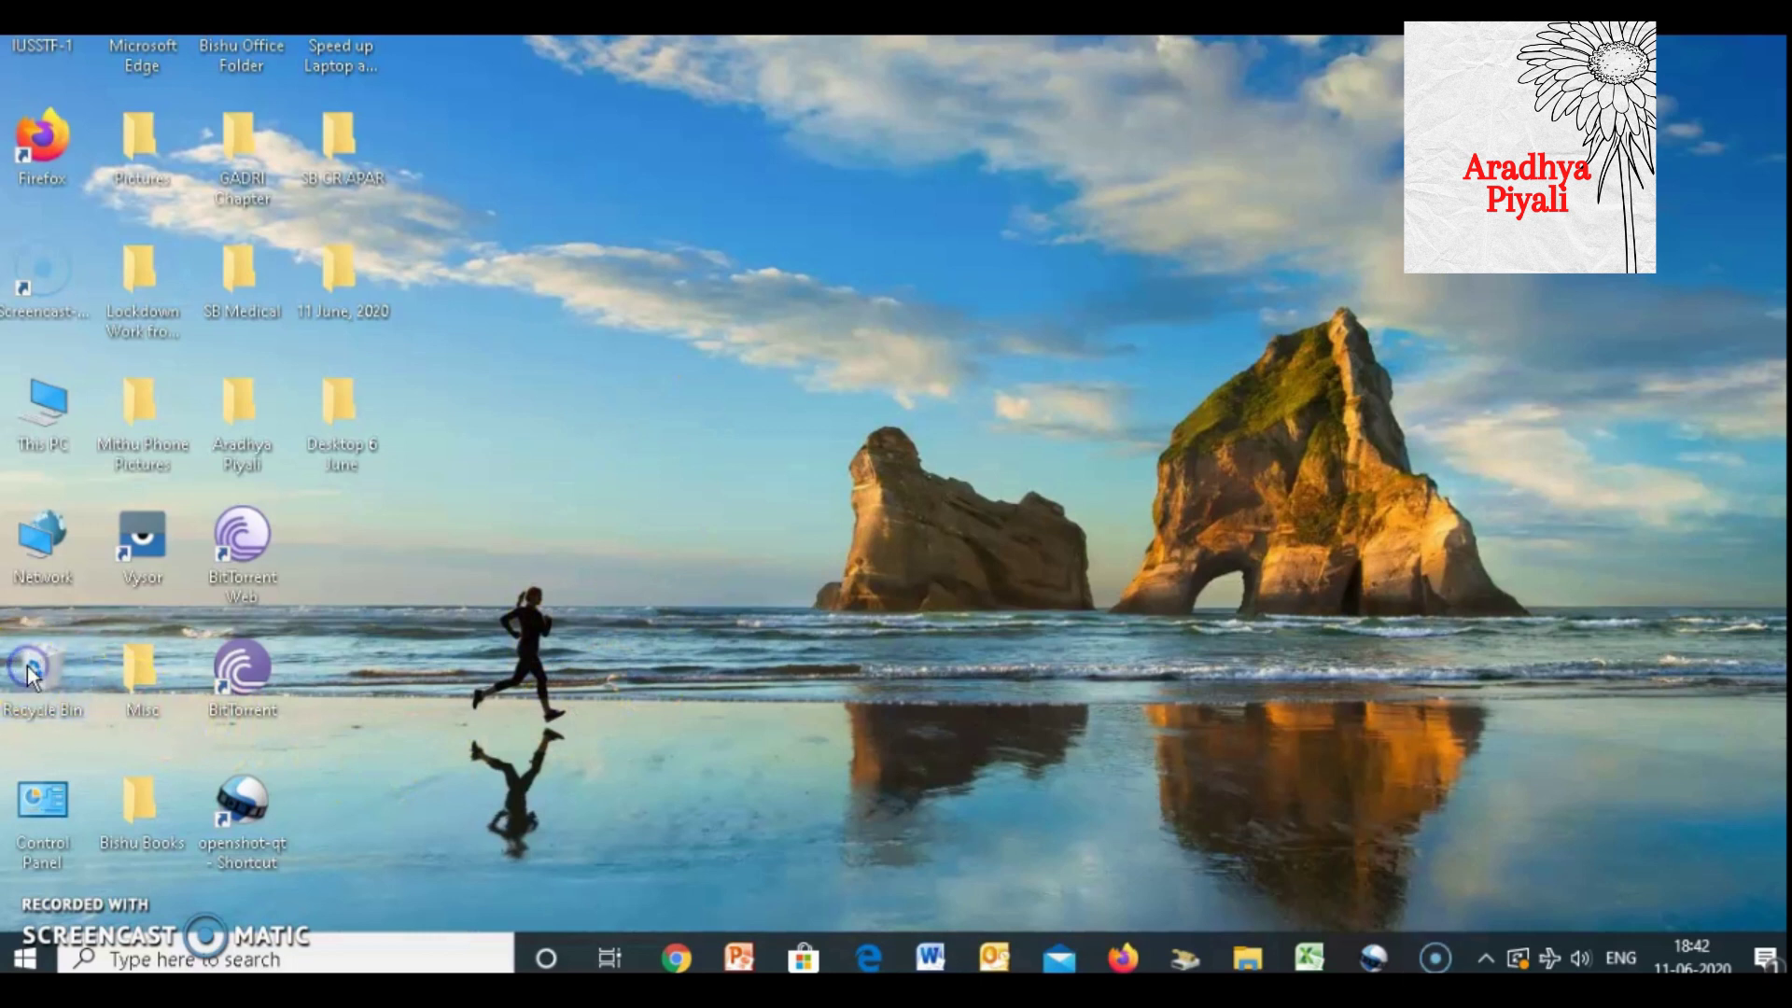
{"action": "double_click", "coordinate": [28, 666]}
{"action": "key", "text": "ctrl+a"}
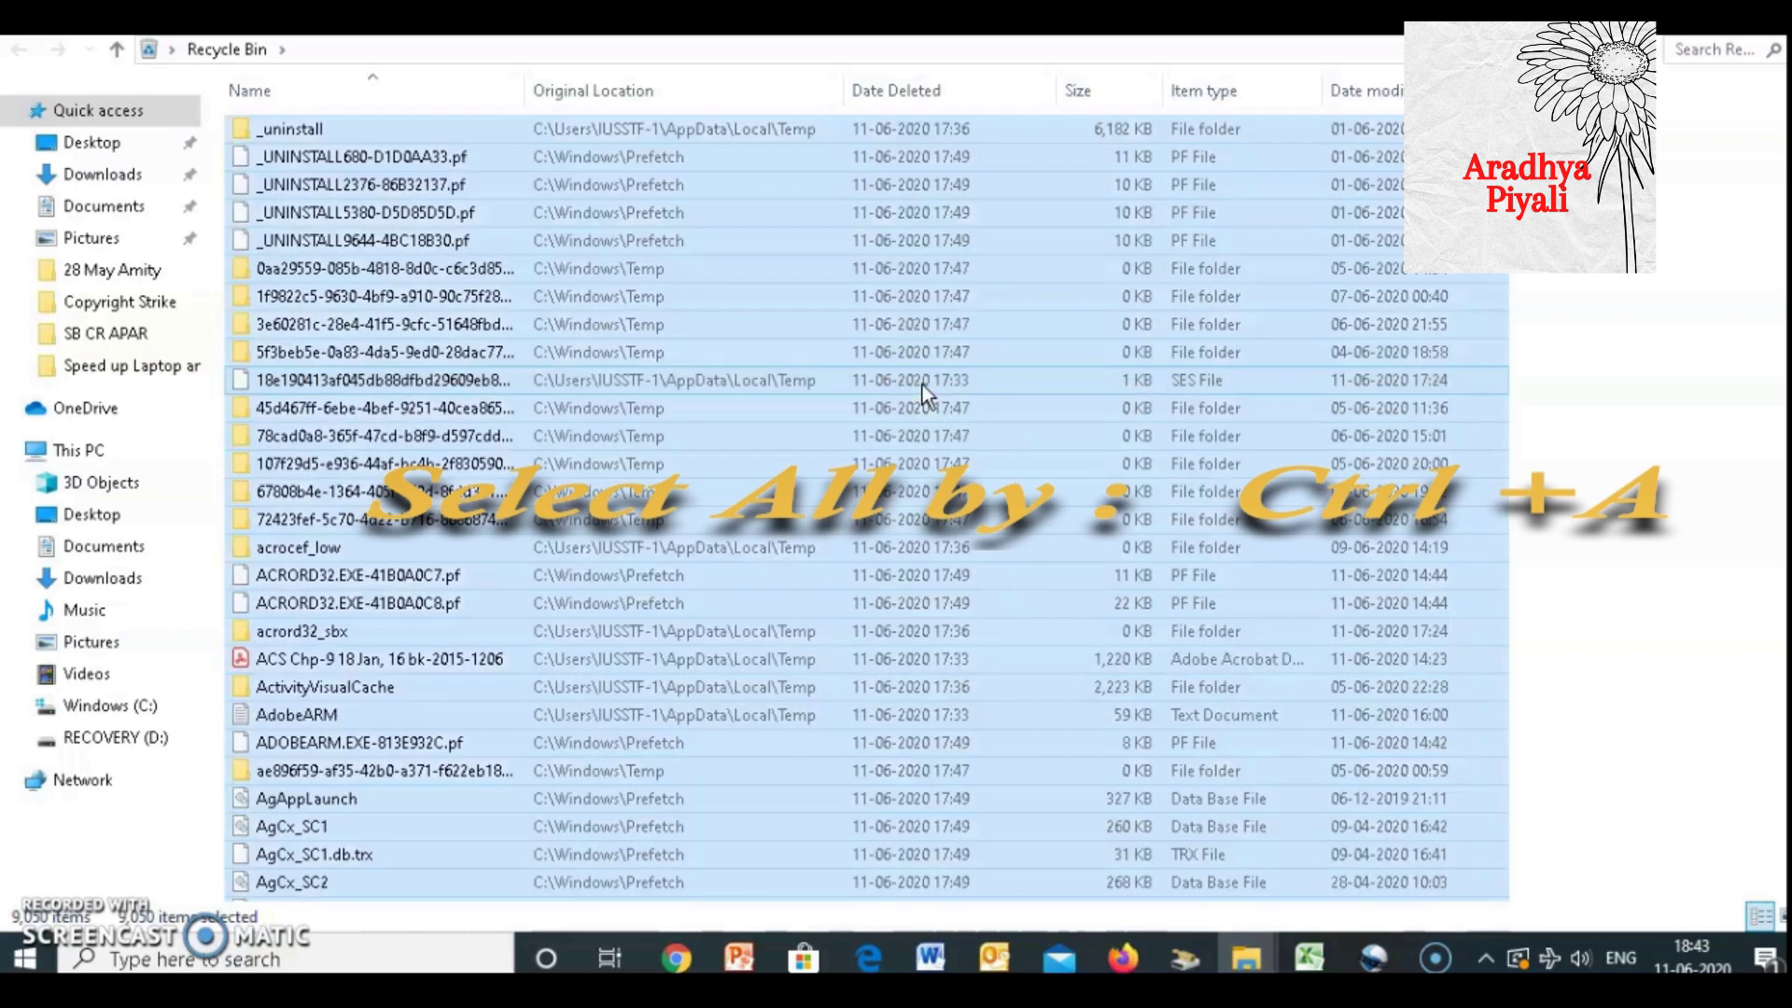
{"action": "right_click", "coordinate": [921, 384]}
{"action": "left_click", "coordinate": [999, 484]}
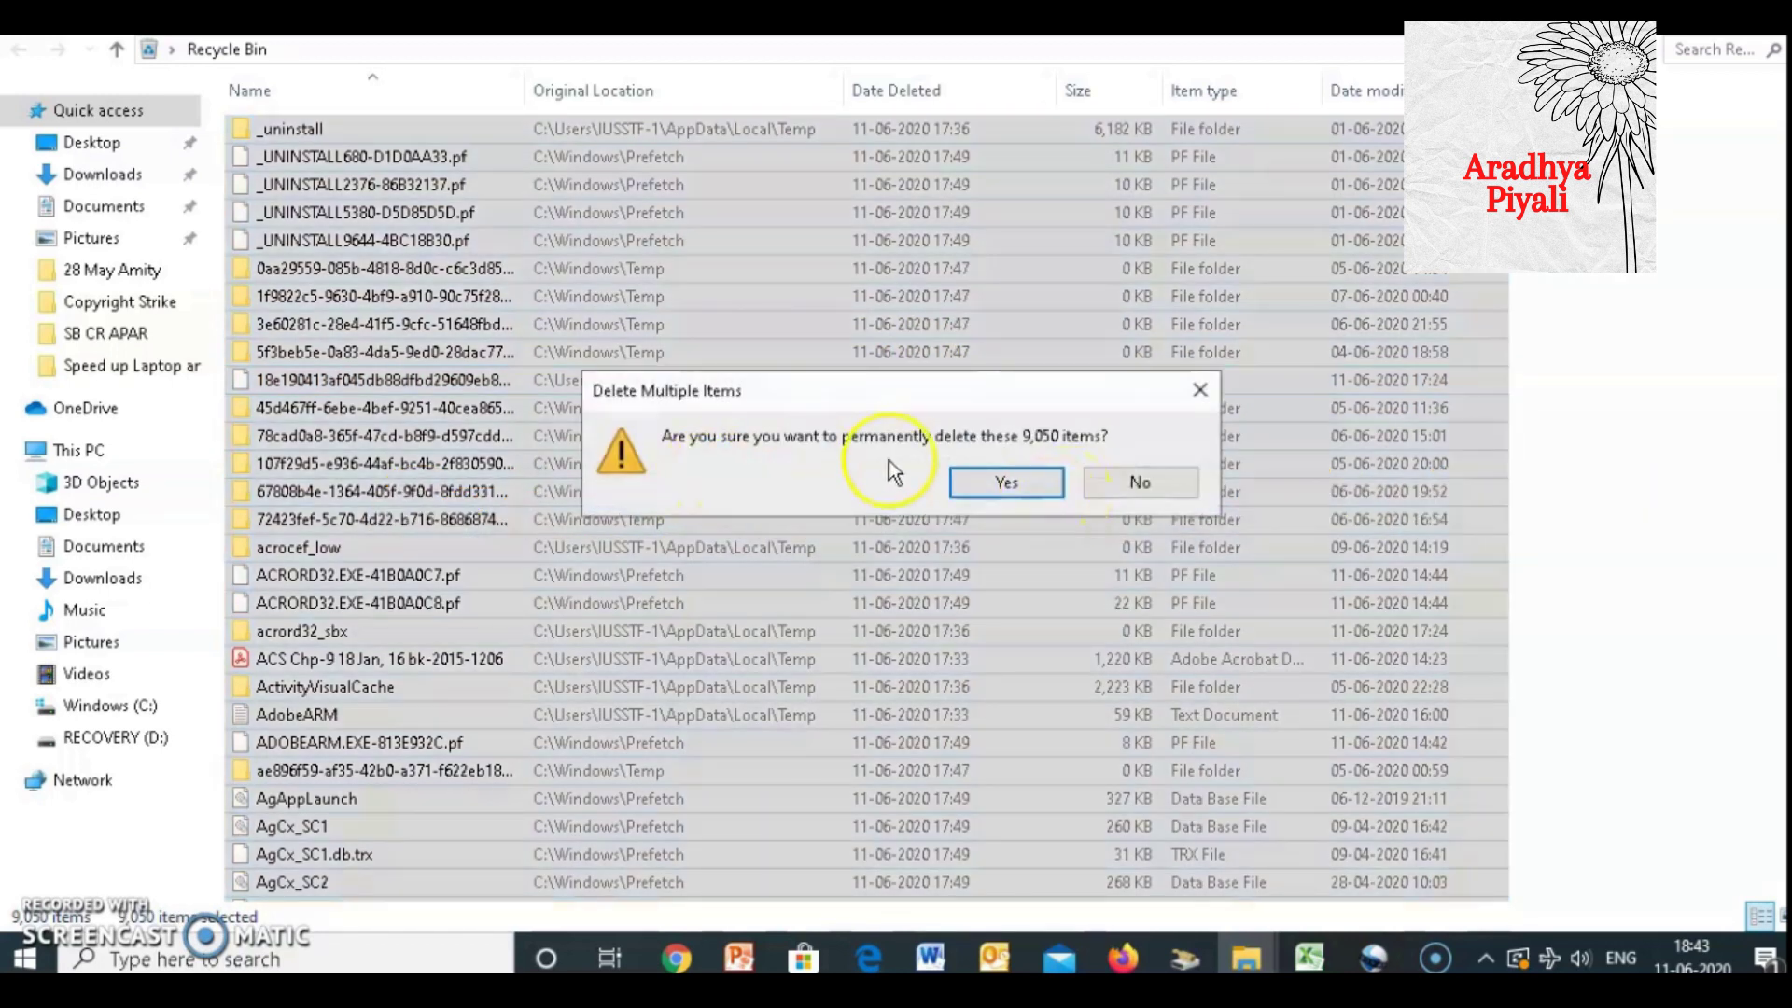
{"action": "left_click", "coordinate": [1013, 489]}
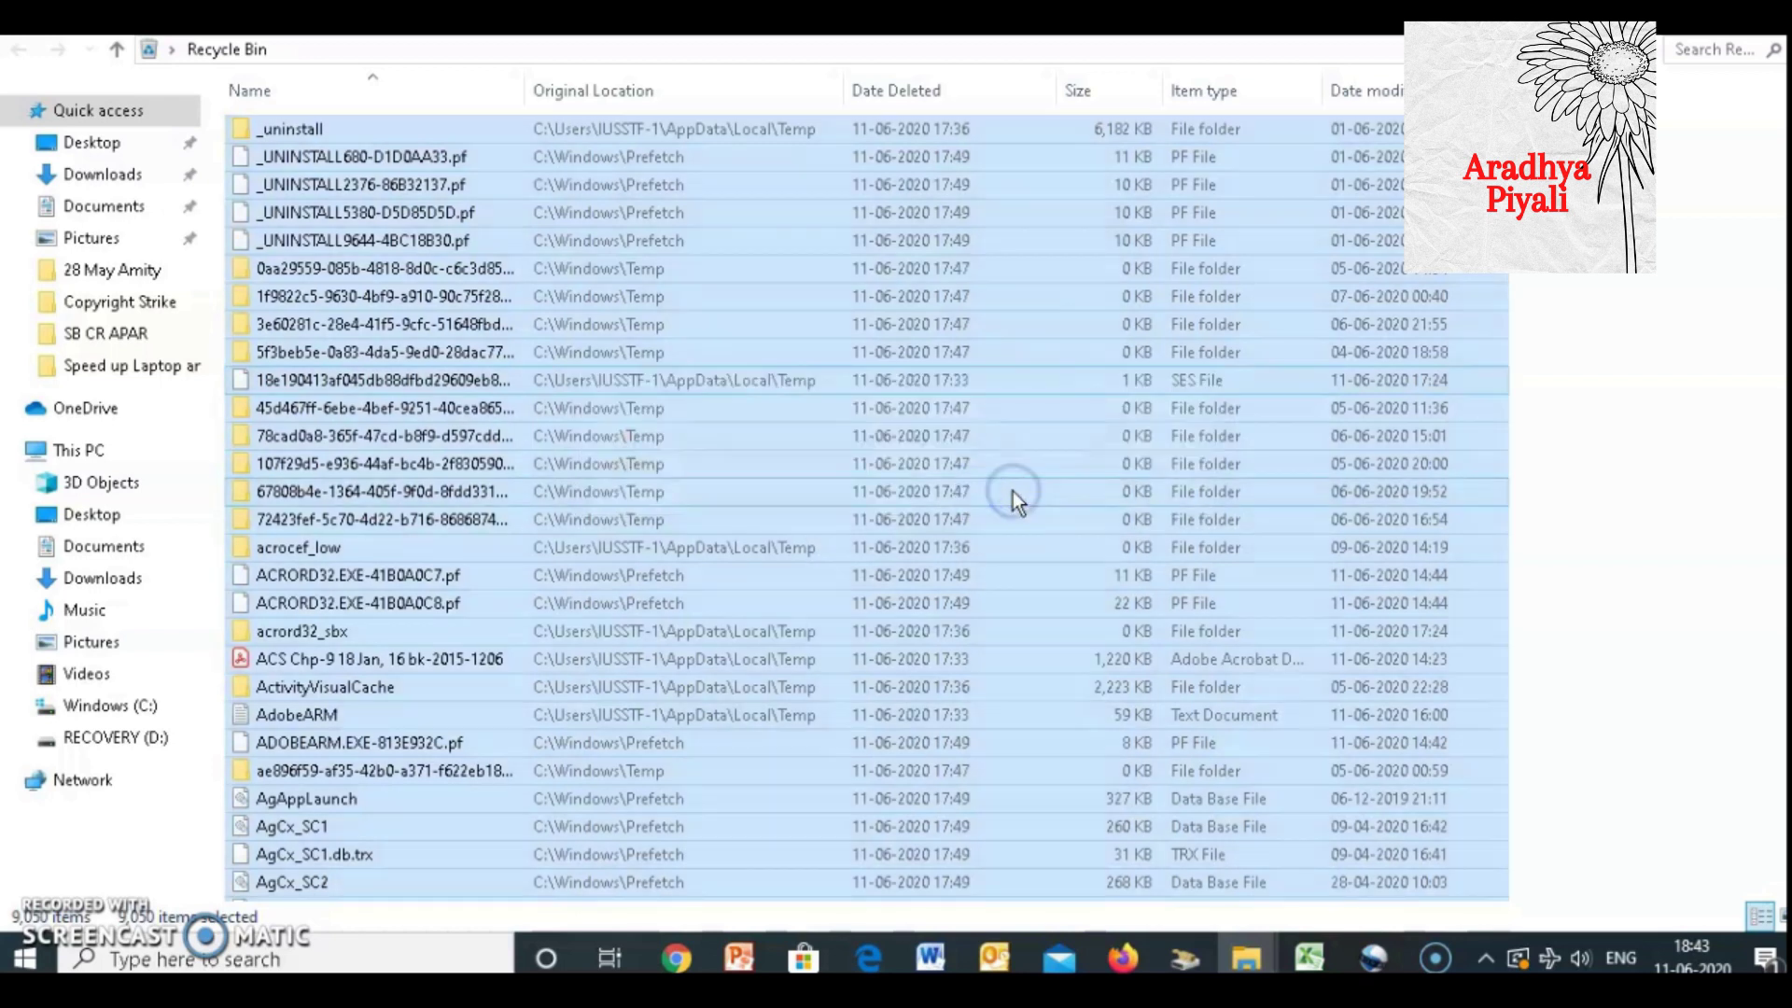